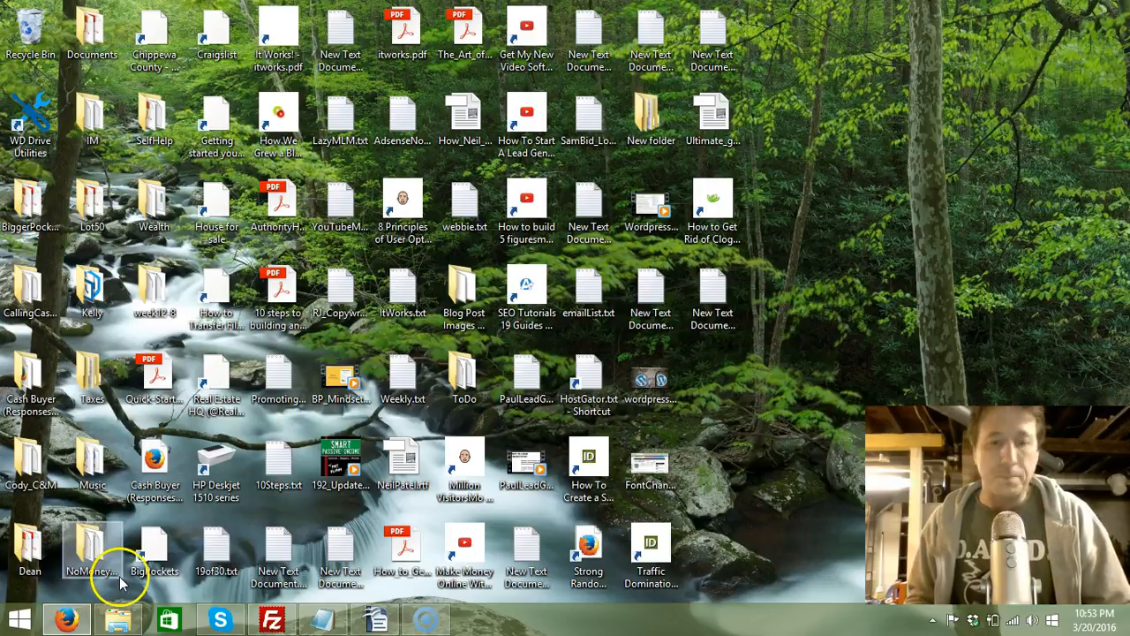
Bring up Firefox, search Google for "wordpress download" and open the Download WordPress page on wordpress.org
{"action": "left_click", "coordinate": [69, 620]}
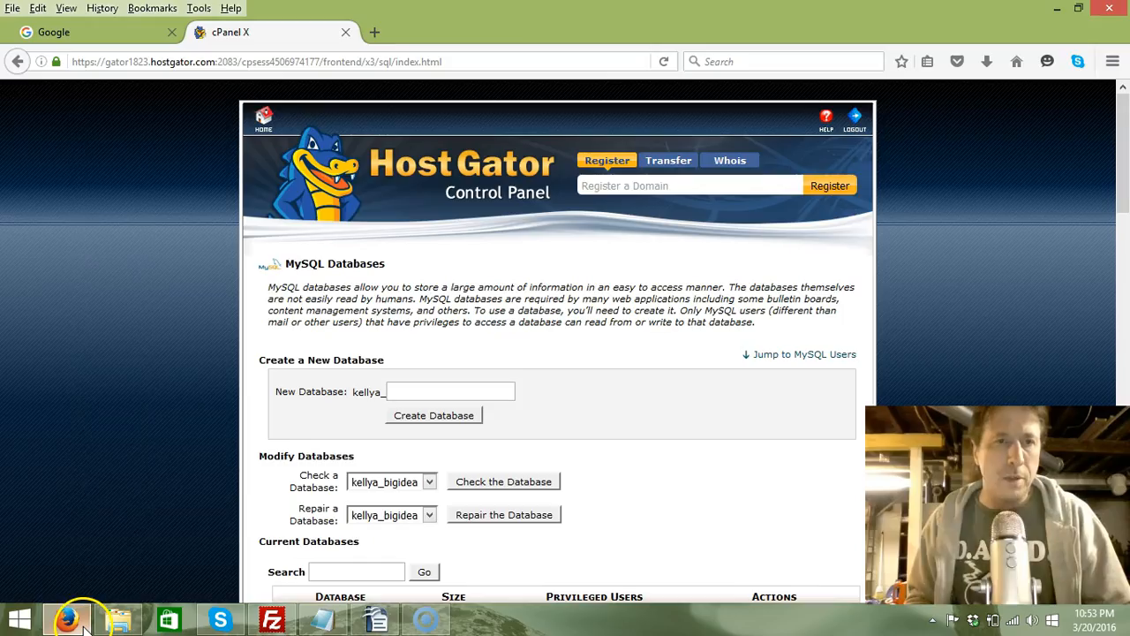
{"action": "left_click", "coordinate": [105, 32]}
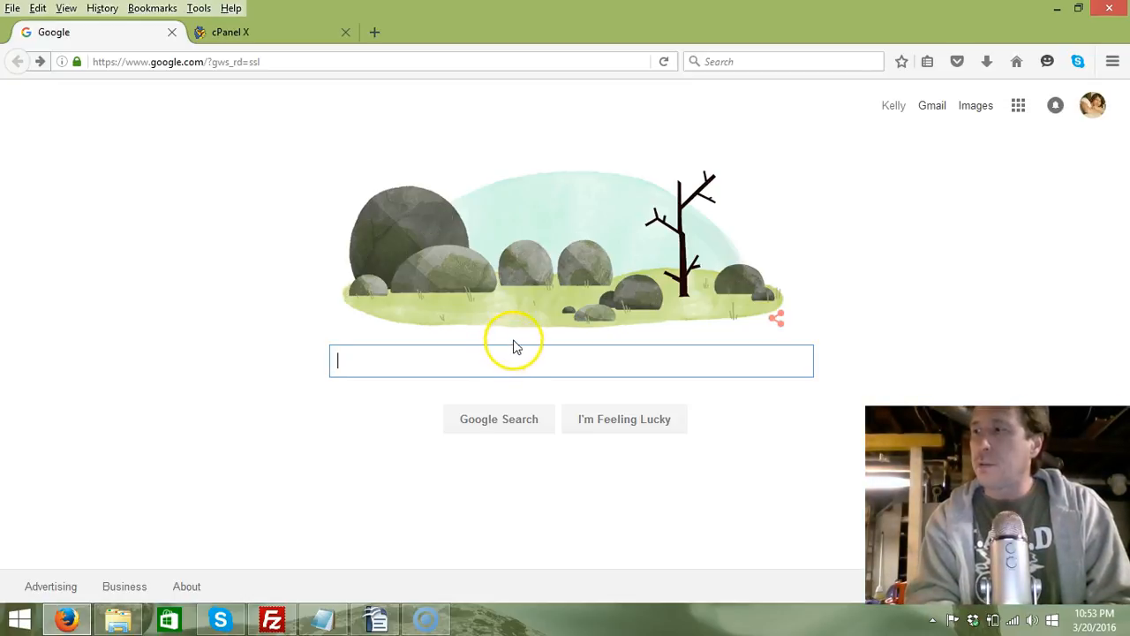
{"action": "type", "text": "w"}
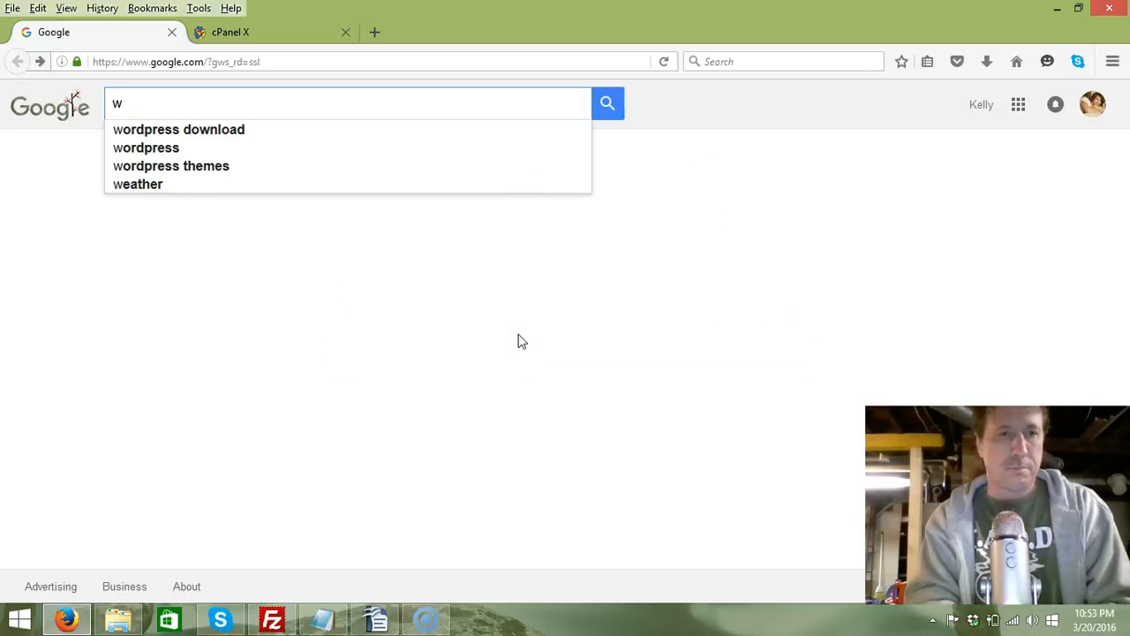
{"action": "left_click", "coordinate": [215, 131]}
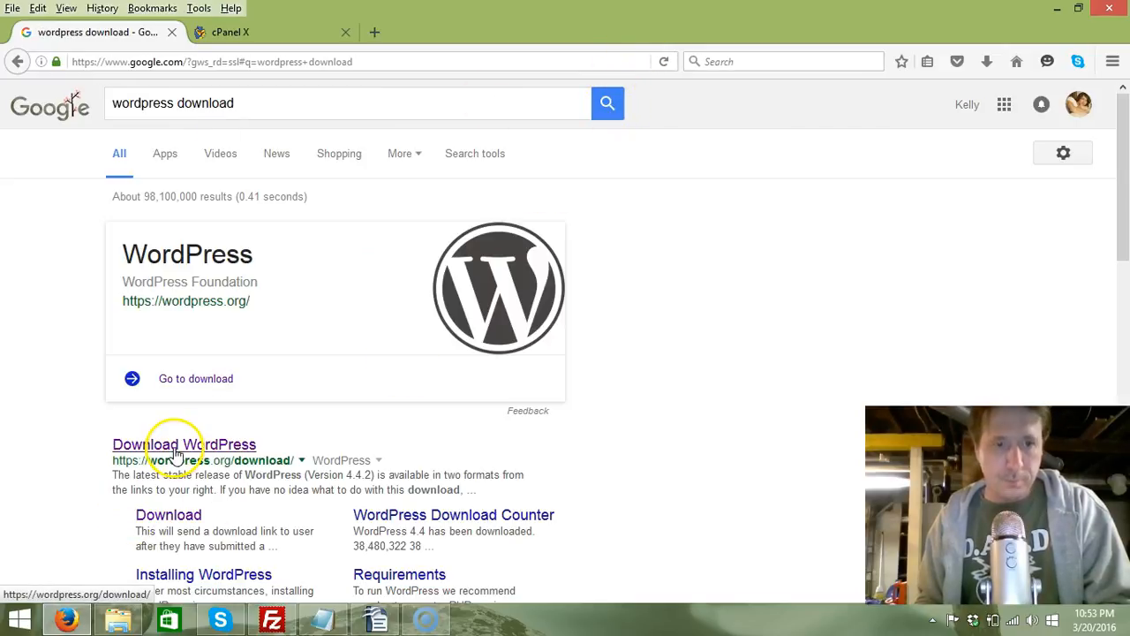
{"action": "left_click", "coordinate": [191, 448]}
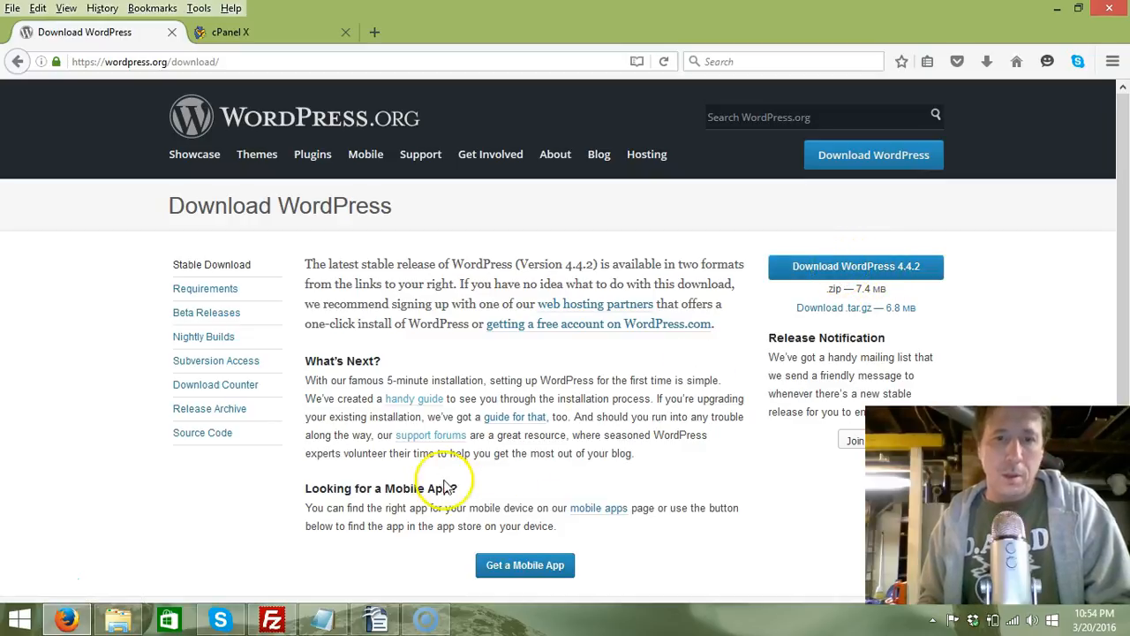
Review the Famous 5-Minute Install section of the linked installation guide and return to the Download WordPress page
{"action": "left_click", "coordinate": [416, 402]}
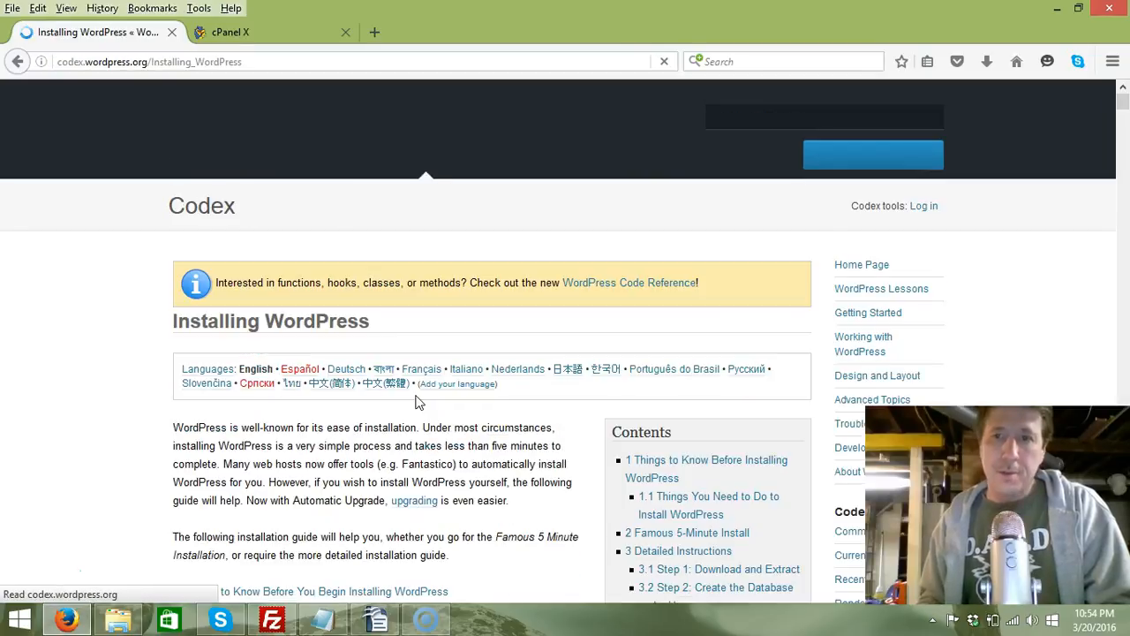
{"action": "scroll", "coordinate": [417, 402], "scroll_direction": "down", "scroll_amount": 10}
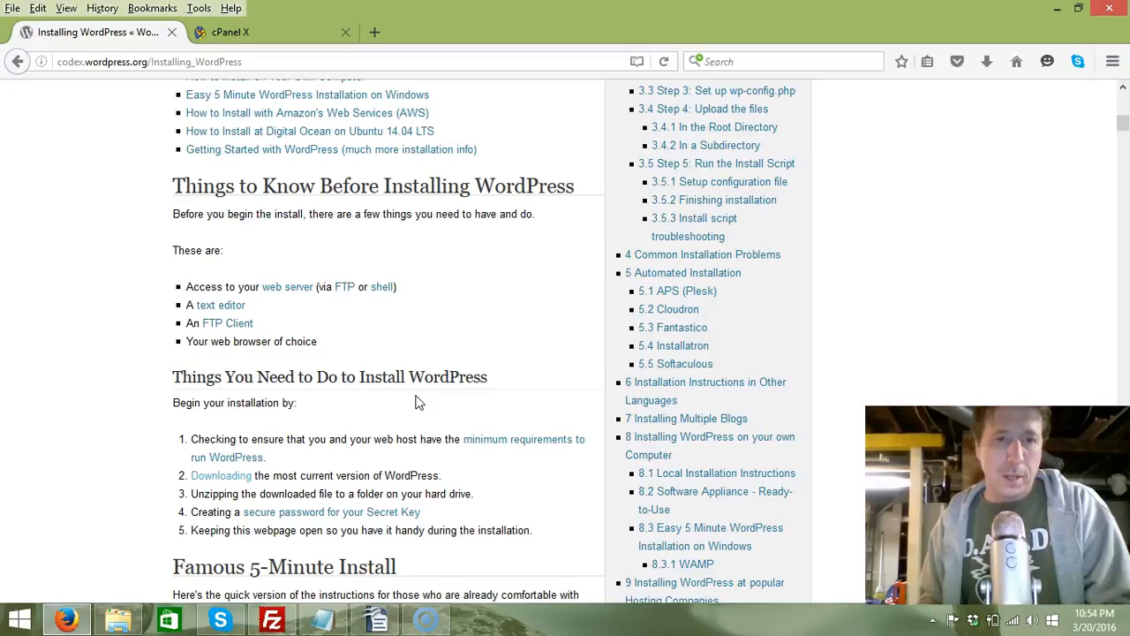
{"action": "scroll", "coordinate": [417, 402], "scroll_direction": "down", "scroll_amount": 5}
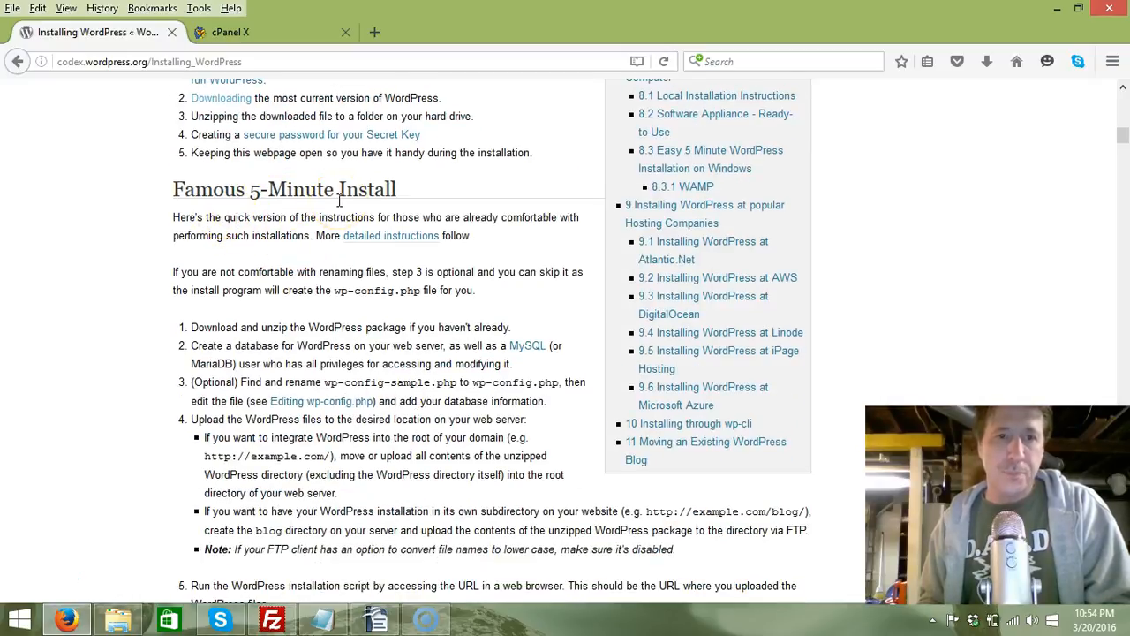
{"action": "scroll", "coordinate": [338, 202], "scroll_direction": "down", "scroll_amount": 1}
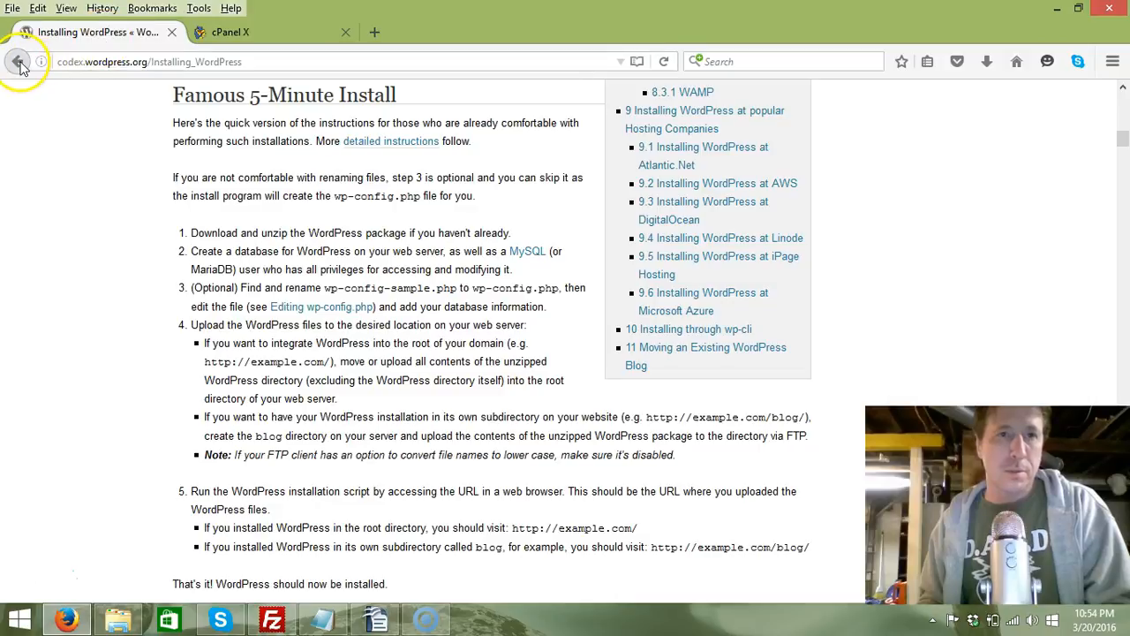
{"action": "scroll", "coordinate": [647, 247], "scroll_direction": "up", "scroll_amount": 1}
{"action": "scroll", "coordinate": [648, 247], "scroll_direction": "up", "scroll_amount": 10}
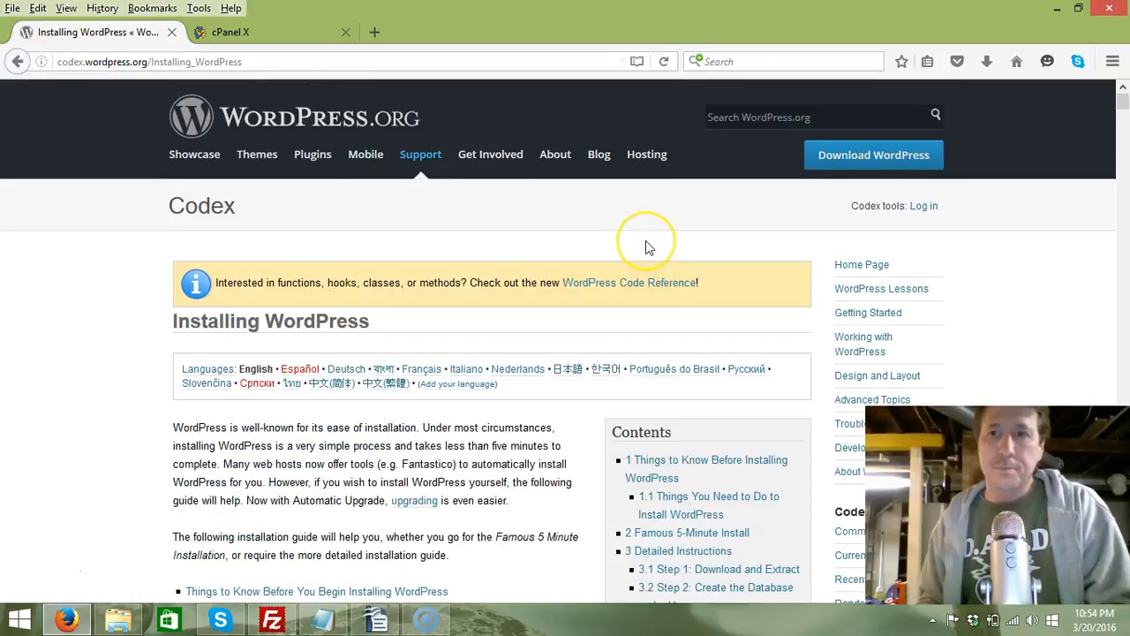
{"action": "left_click", "coordinate": [17, 62]}
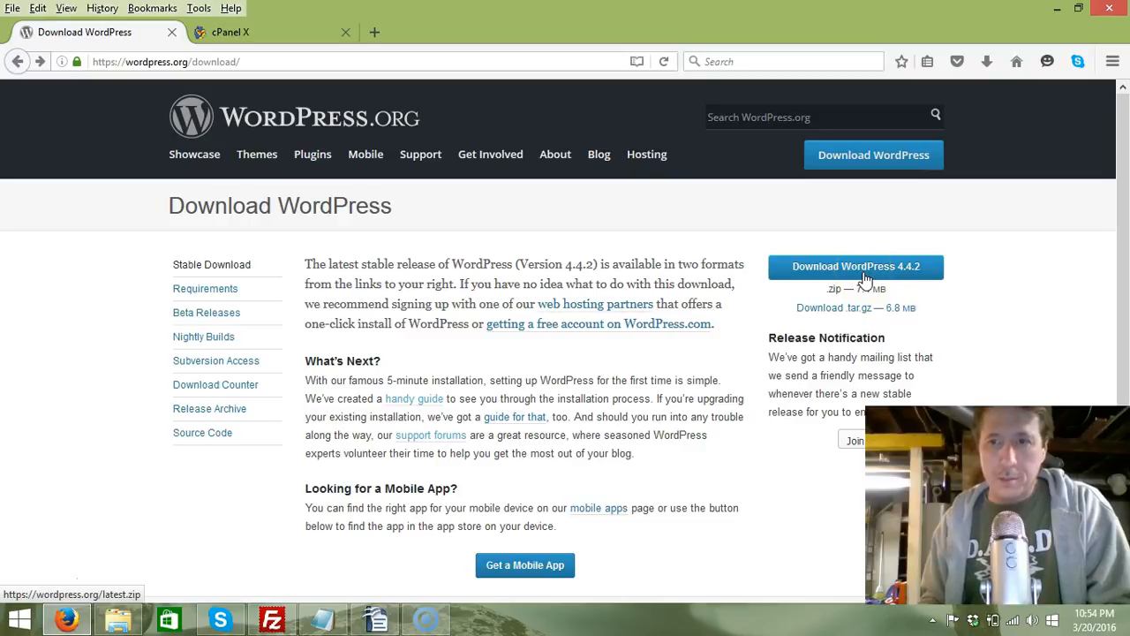
Download WordPress 4.4.2 as a zip and save the file wordpress-4.4.2.zip
{"action": "left_click", "coordinate": [901, 270]}
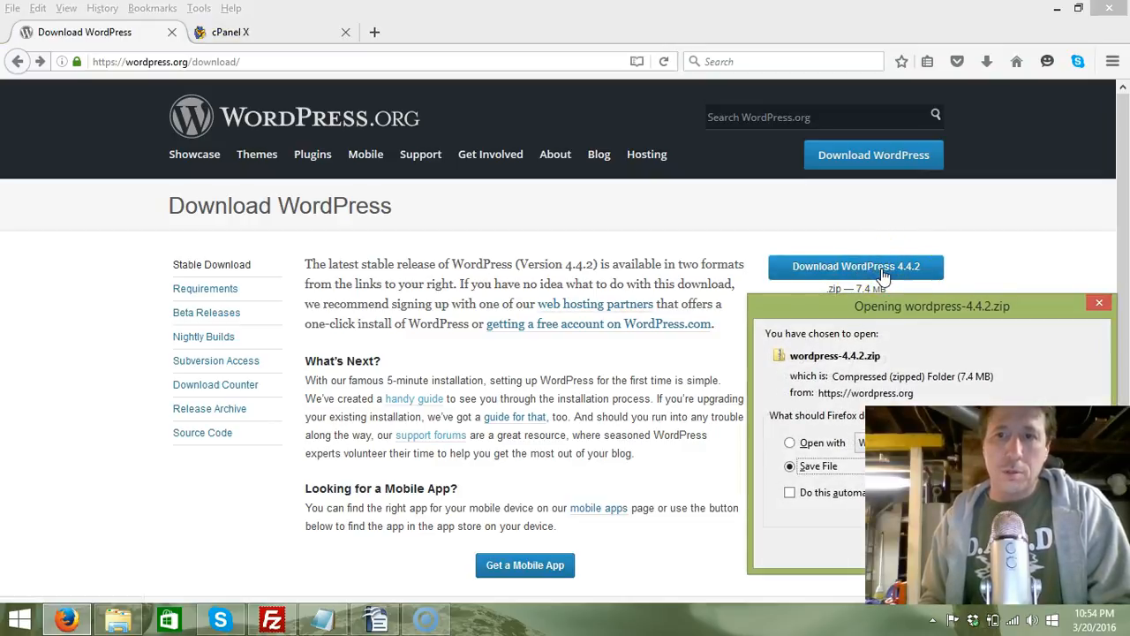
{"action": "left_click_drag", "start_coordinate": [954, 305], "coordinate": [758, 198]}
{"action": "left_click", "coordinate": [795, 436]}
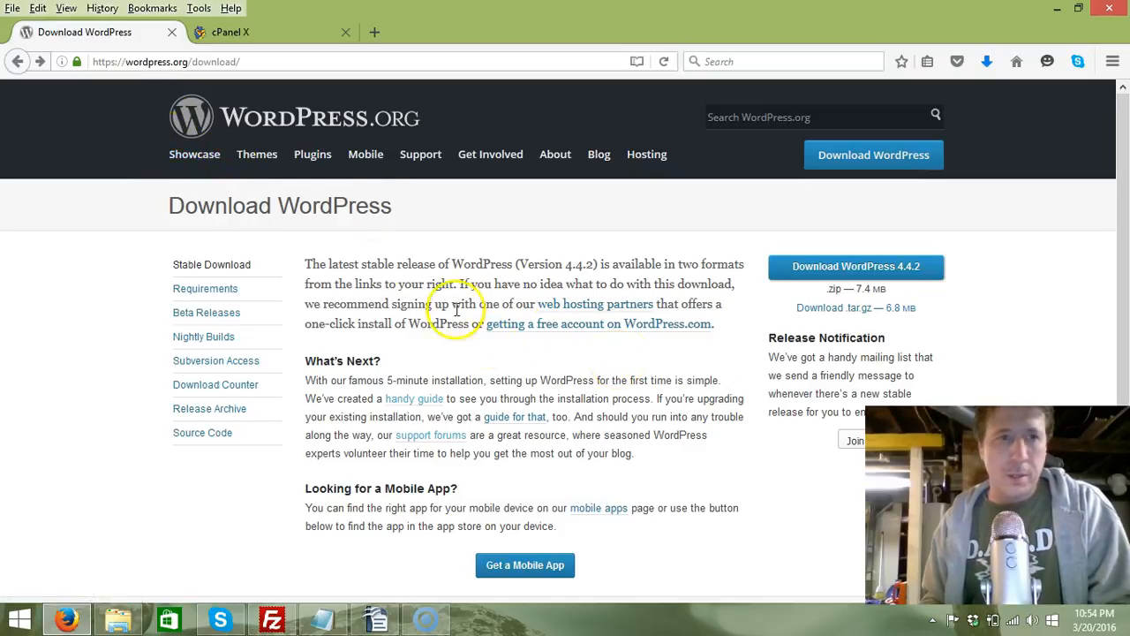
Reopen the Installing WordPress guide and read the numbered steps of the Famous 5-Minute Install
{"action": "left_click", "coordinate": [17, 61]}
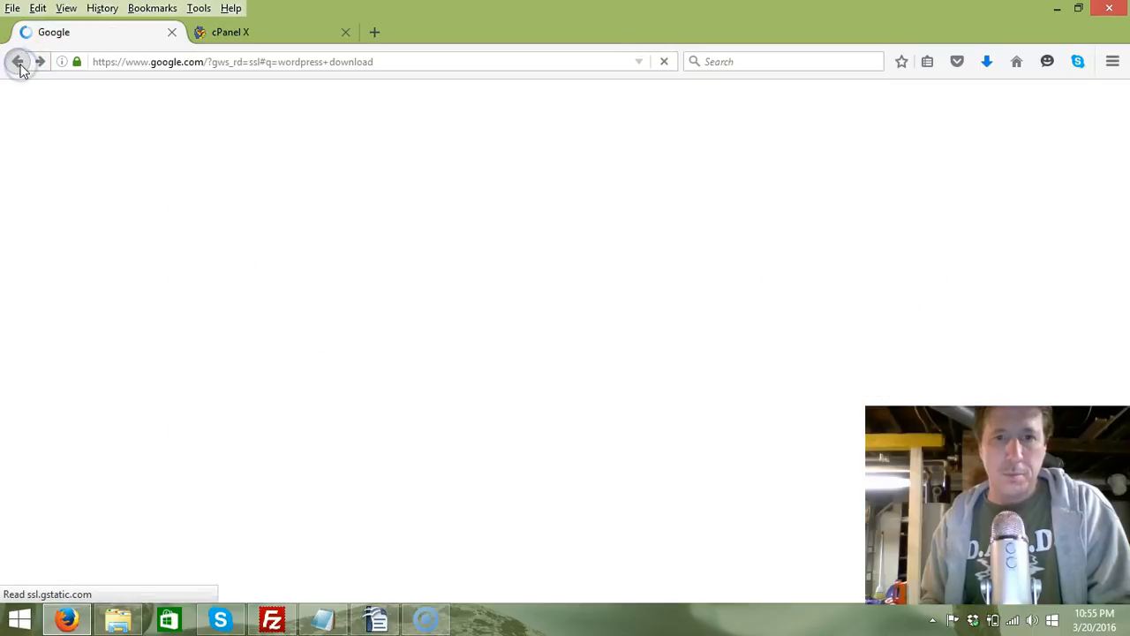
{"action": "left_click", "coordinate": [40, 62]}
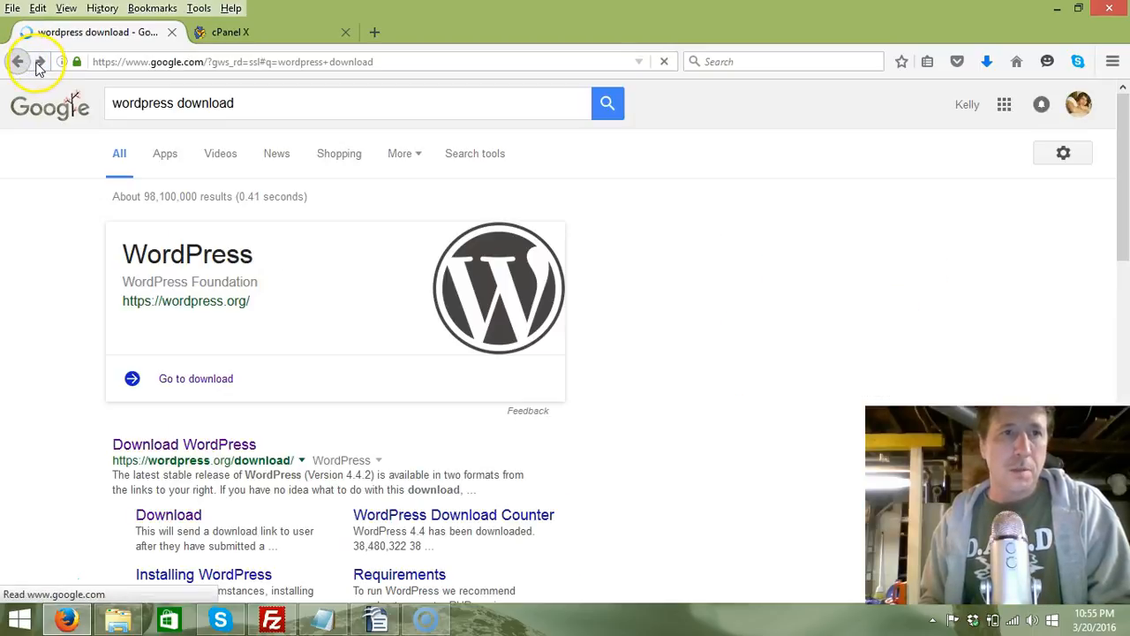
{"action": "left_click", "coordinate": [40, 62]}
{"action": "scroll", "coordinate": [415, 461], "scroll_direction": "down", "scroll_amount": 10}
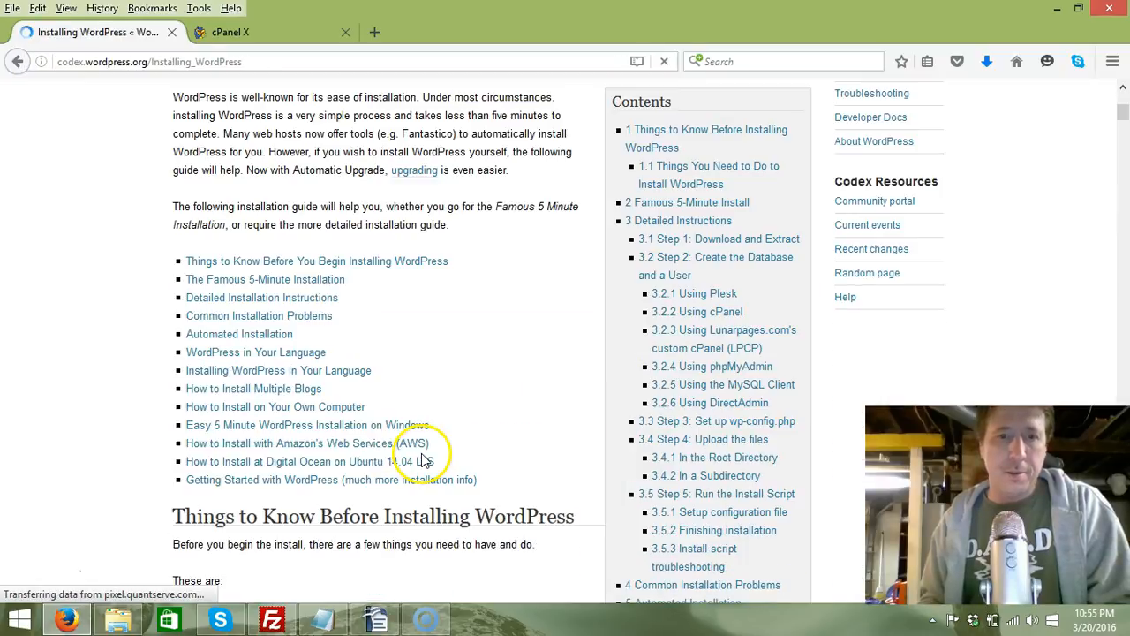
{"action": "scroll", "coordinate": [422, 452], "scroll_direction": "down", "scroll_amount": 5}
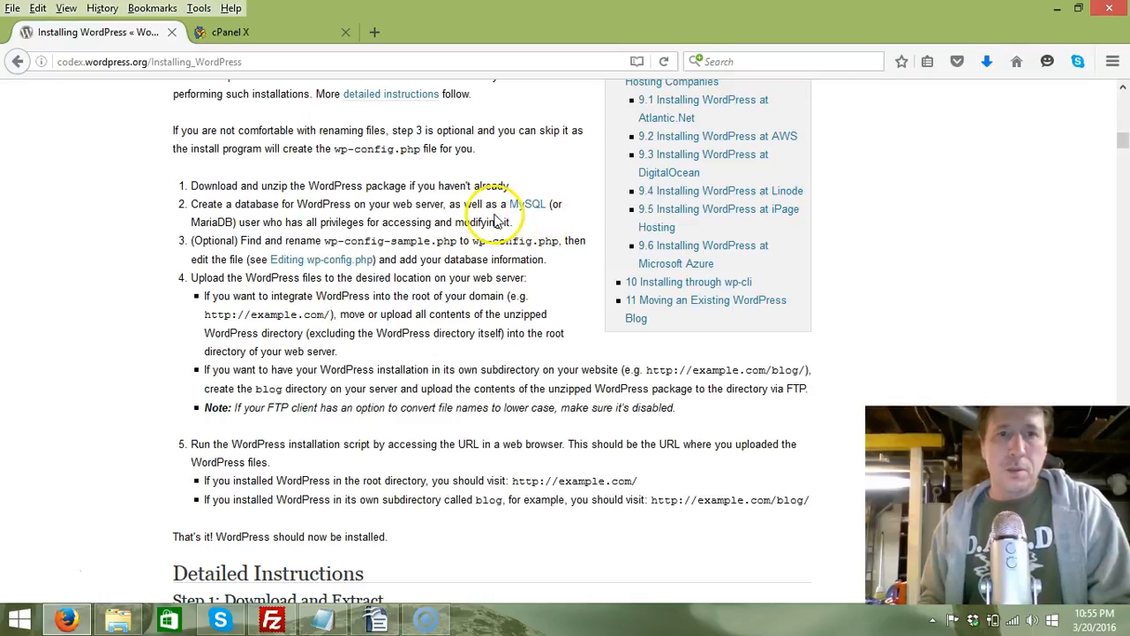
Switch to the HostGator control panel and look through its MySQL Databases page down to the list of database users
{"action": "left_click", "coordinate": [251, 38]}
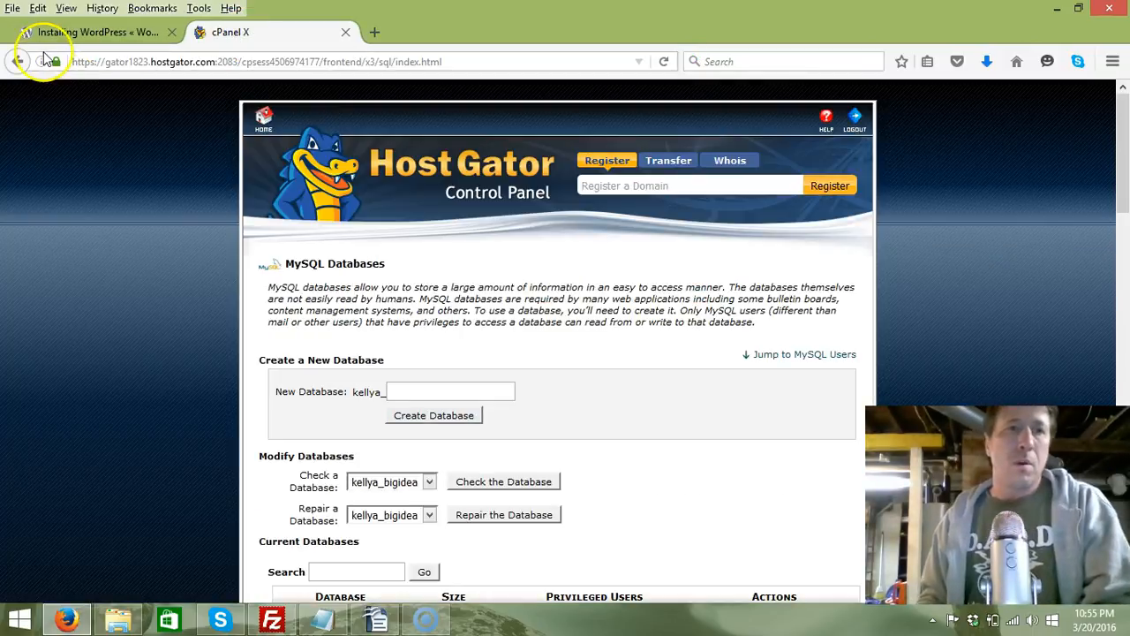
{"action": "left_click", "coordinate": [17, 62]}
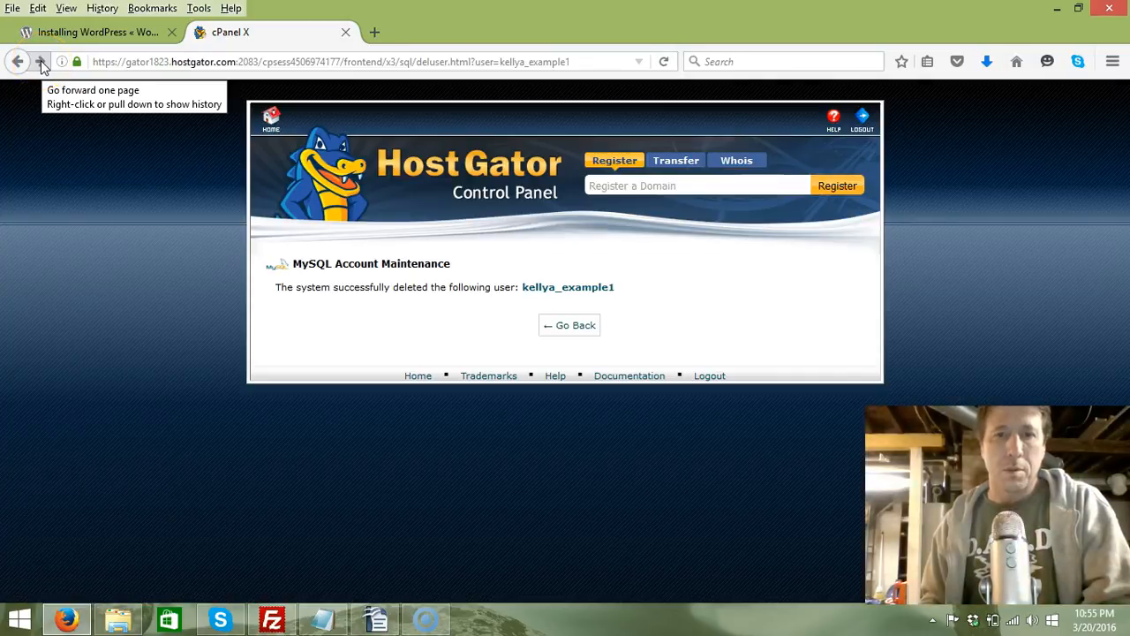
{"action": "left_click", "coordinate": [41, 63]}
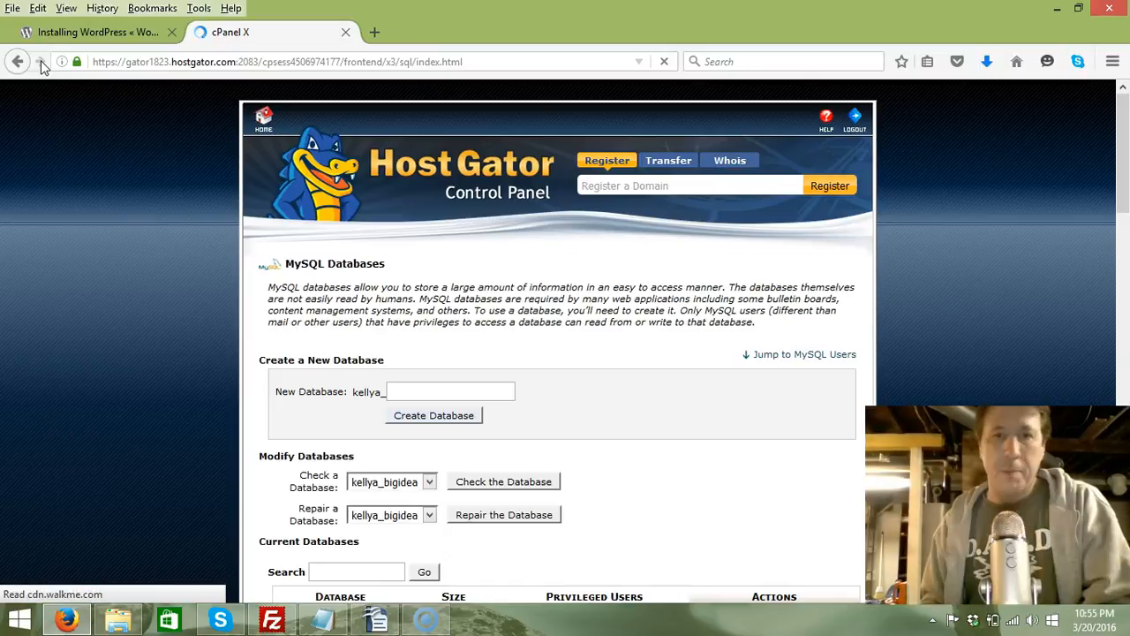
{"action": "scroll", "coordinate": [570, 386], "scroll_direction": "down", "scroll_amount": 1}
{"action": "scroll", "coordinate": [570, 387], "scroll_direction": "down", "scroll_amount": 20}
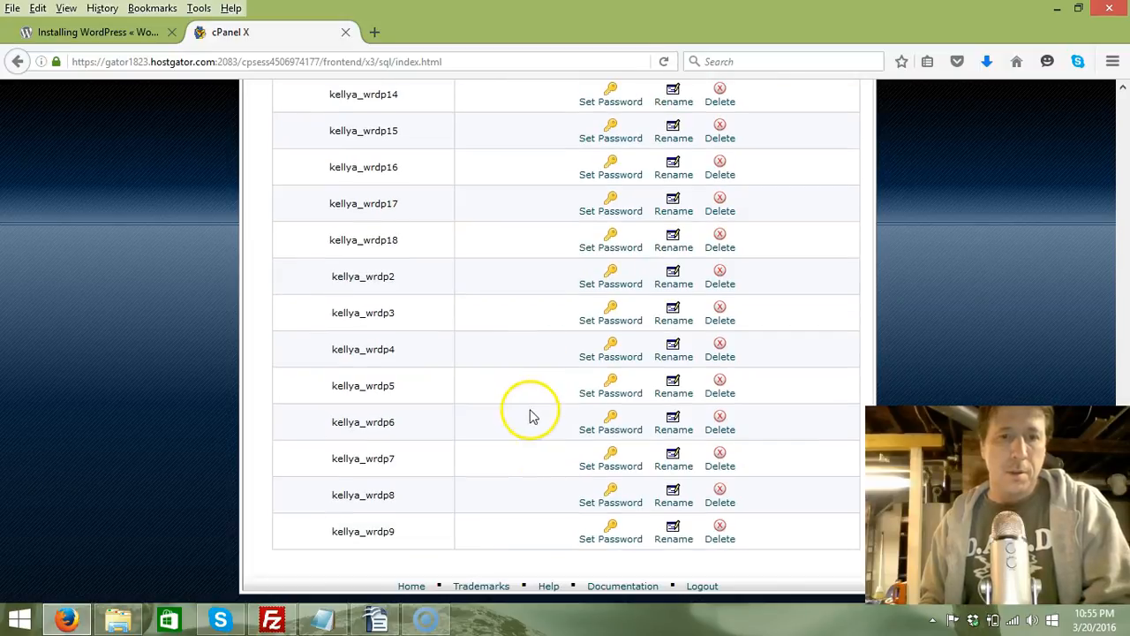
Return to the control panel's home page and open MySQL Databases from its Databases section
{"action": "left_click", "coordinate": [407, 587]}
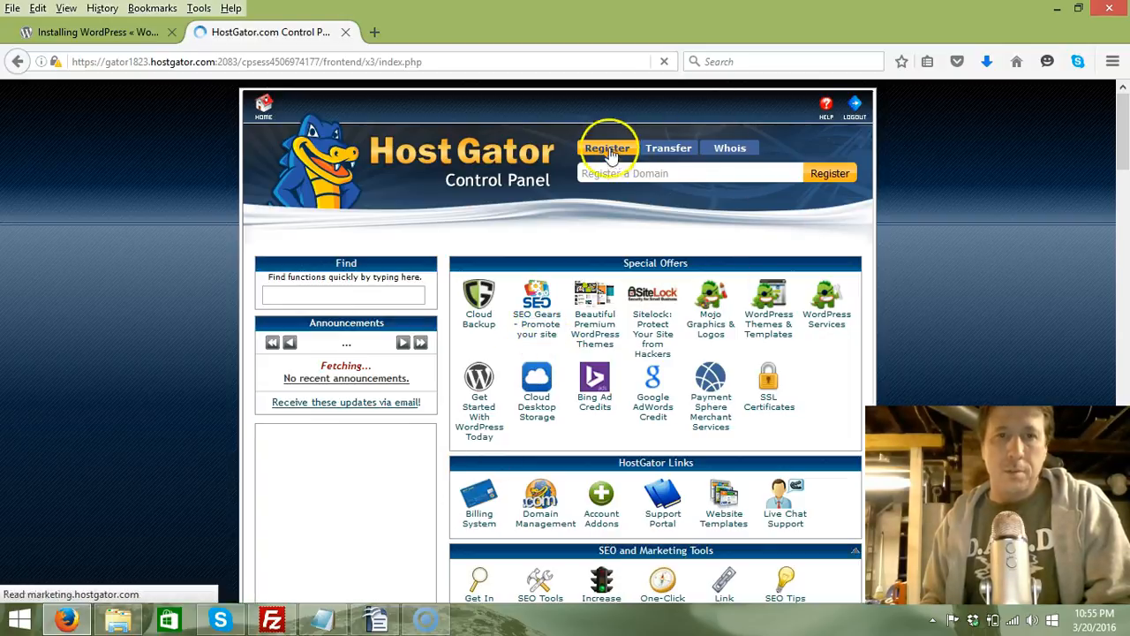
{"action": "scroll", "coordinate": [606, 177], "scroll_direction": "down", "scroll_amount": 3}
{"action": "left_click", "coordinate": [605, 178]}
{"action": "scroll", "coordinate": [606, 177], "scroll_direction": "down", "scroll_amount": 12}
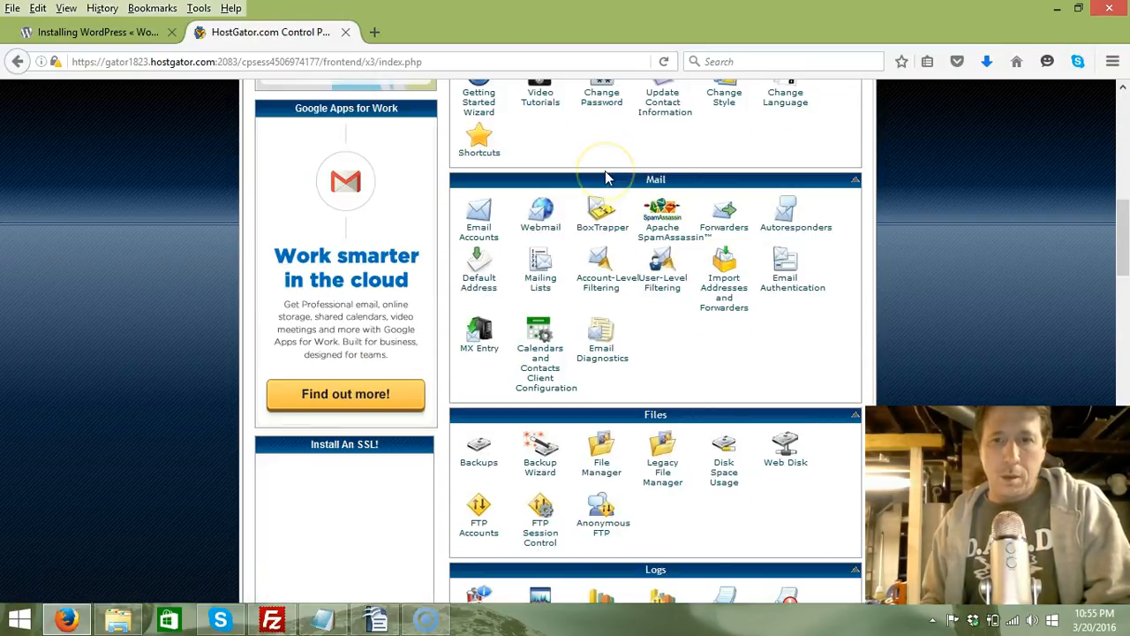
{"action": "scroll", "coordinate": [603, 179], "scroll_direction": "down", "scroll_amount": 5}
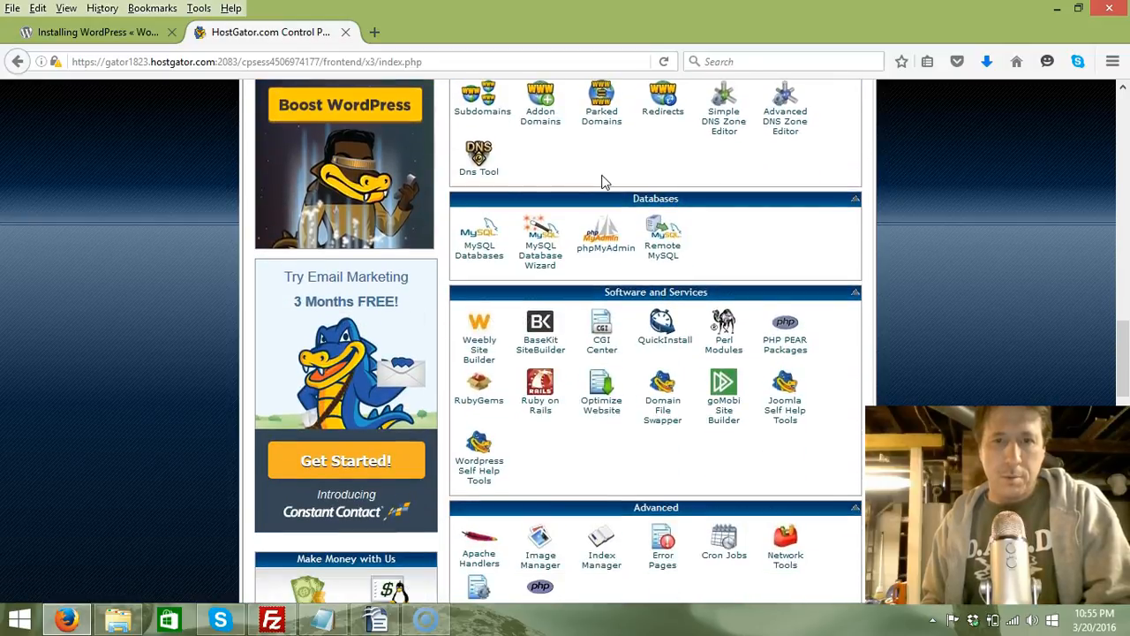
{"action": "left_click", "coordinate": [480, 255]}
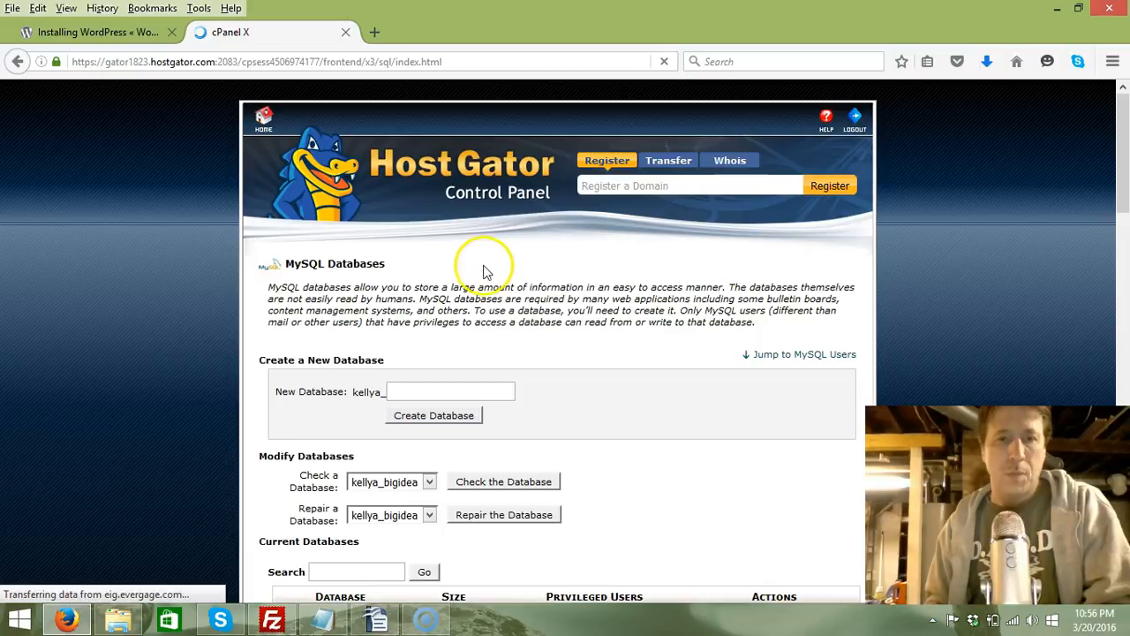
Create a new MySQL database with the name wp after the account prefix
{"action": "scroll", "coordinate": [481, 258], "scroll_direction": "down", "scroll_amount": 2}
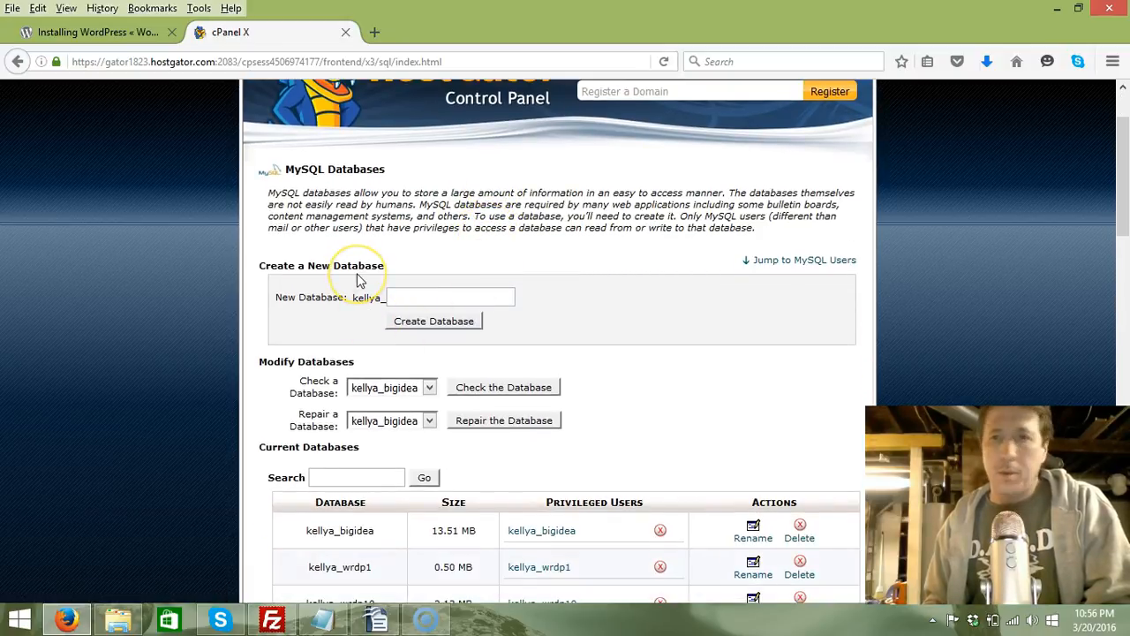
{"action": "left_click", "coordinate": [444, 292]}
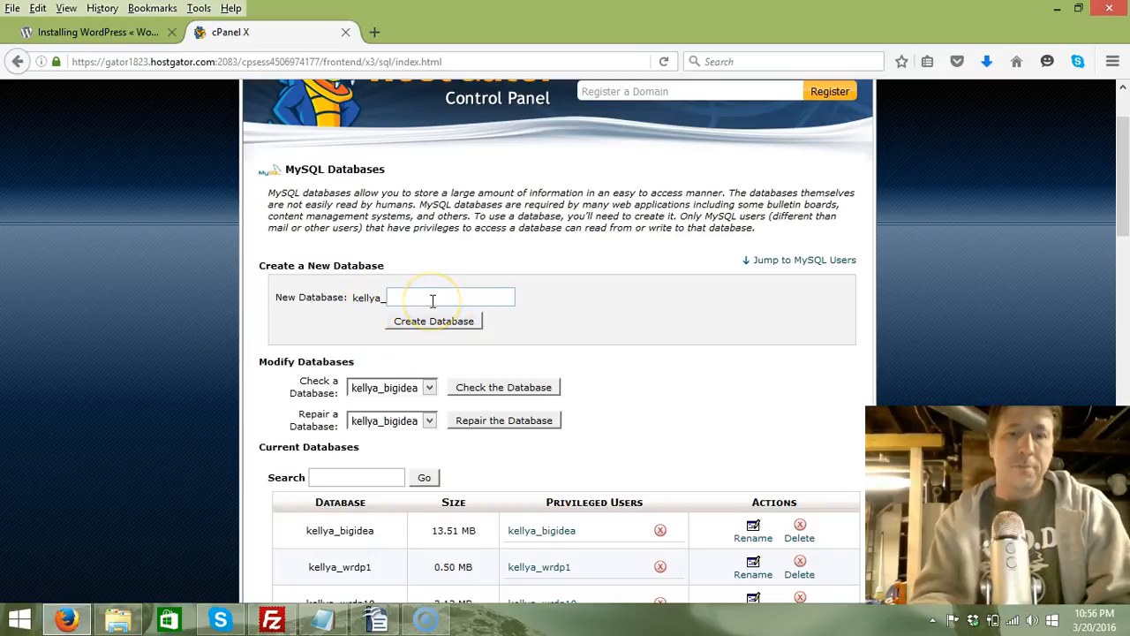
{"action": "type", "text": "wp"}
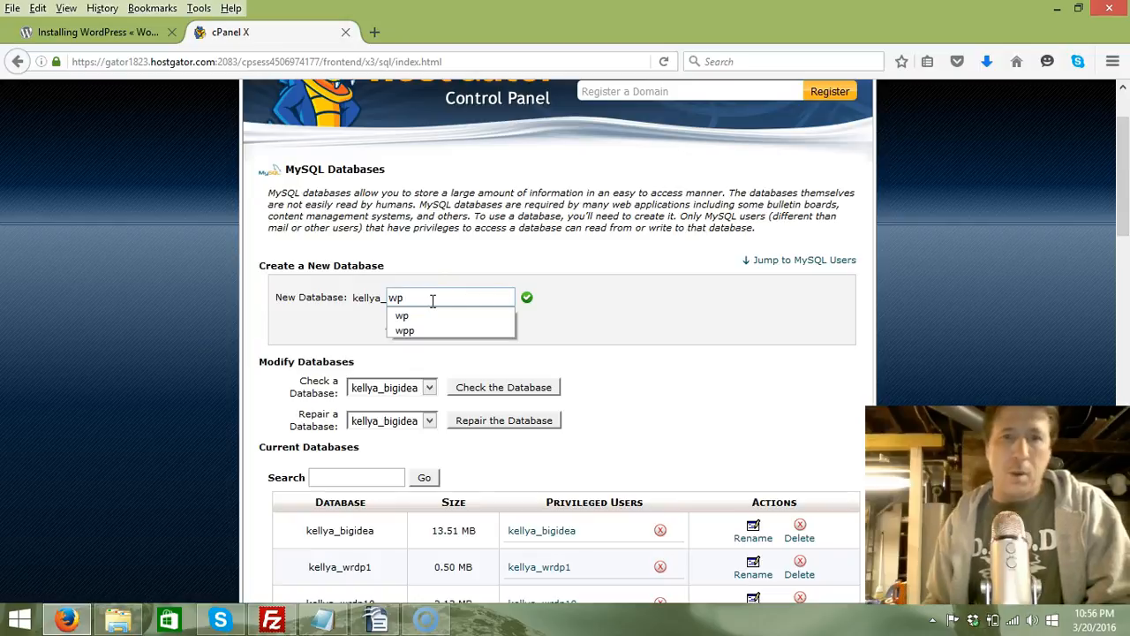
{"action": "left_click", "coordinate": [431, 316]}
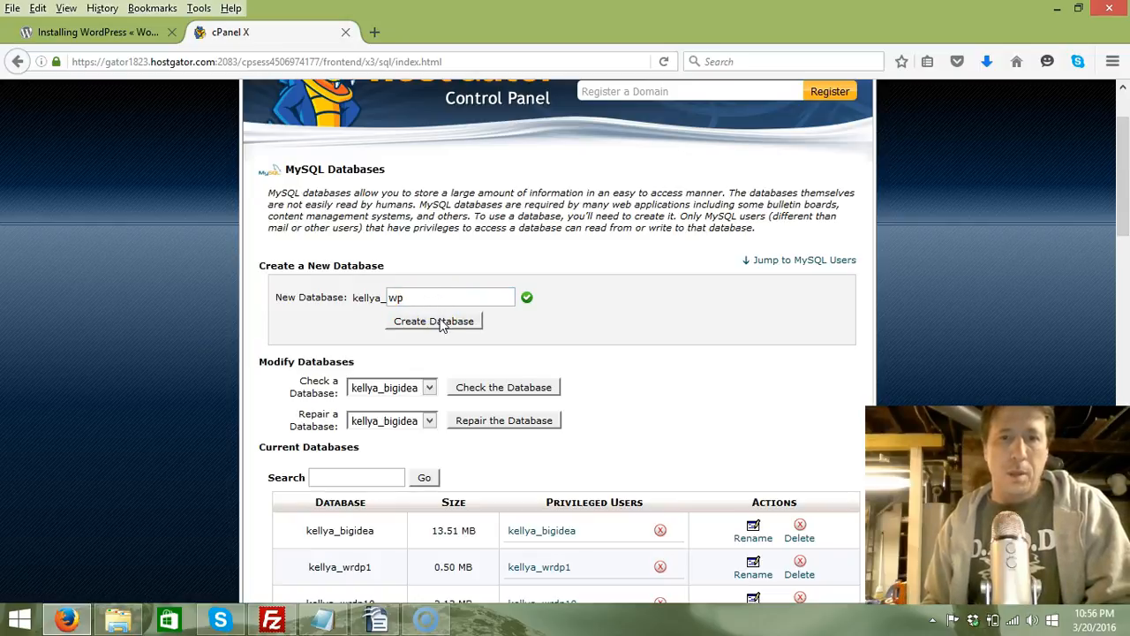
{"action": "left_click", "coordinate": [441, 324]}
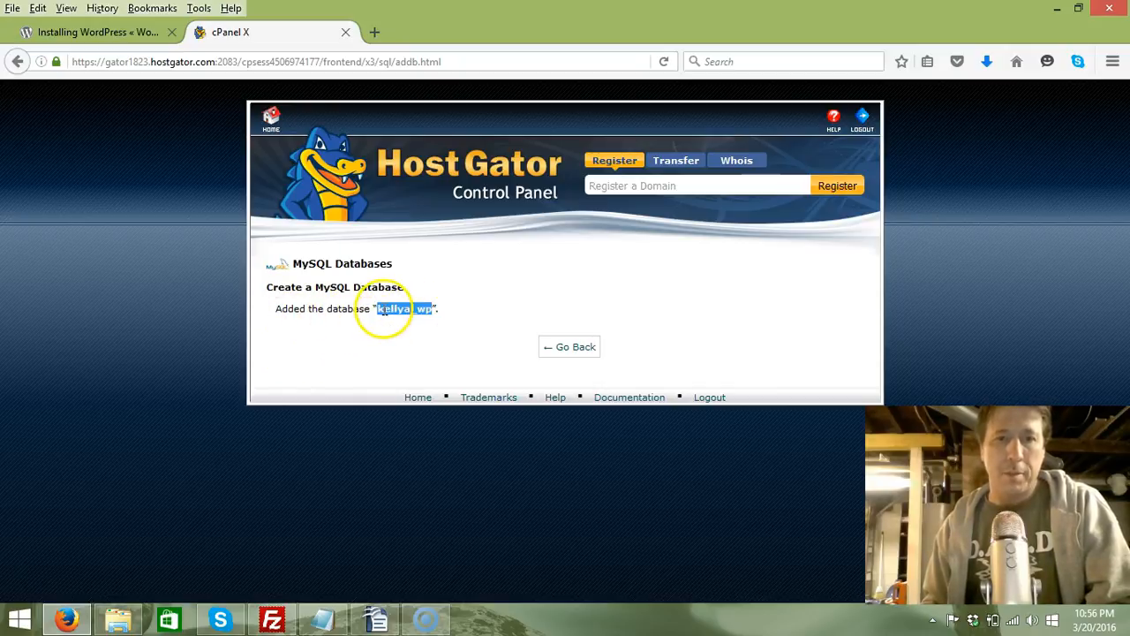
Minimize the browser and create a new text document on the Windows desktop
{"action": "left_click", "coordinate": [1050, 9]}
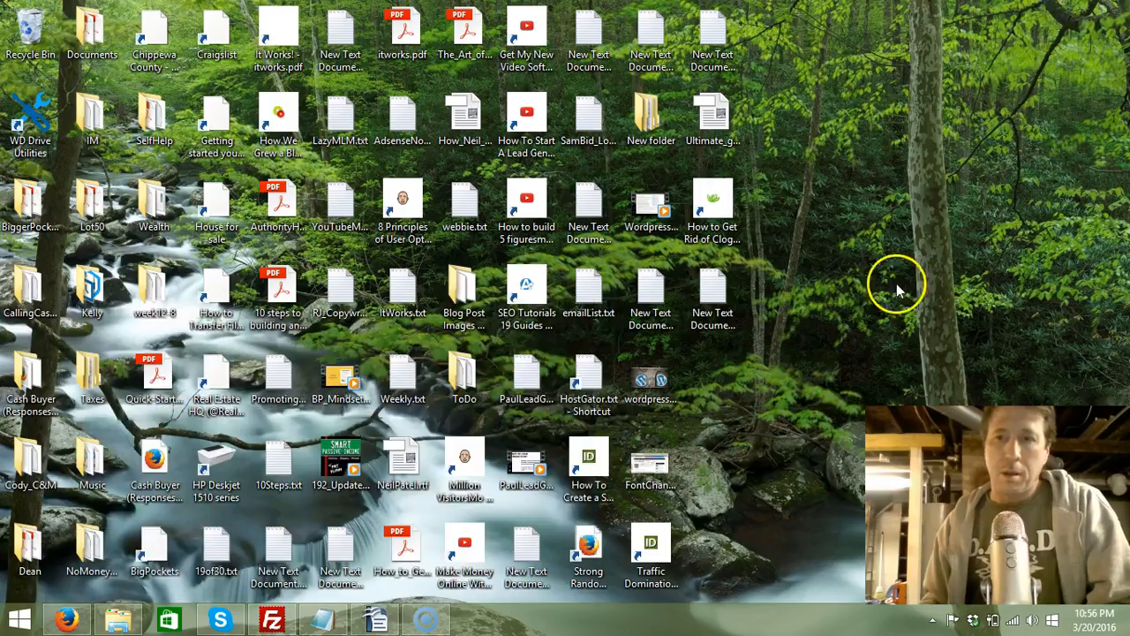
{"action": "double_click", "coordinate": [716, 305]}
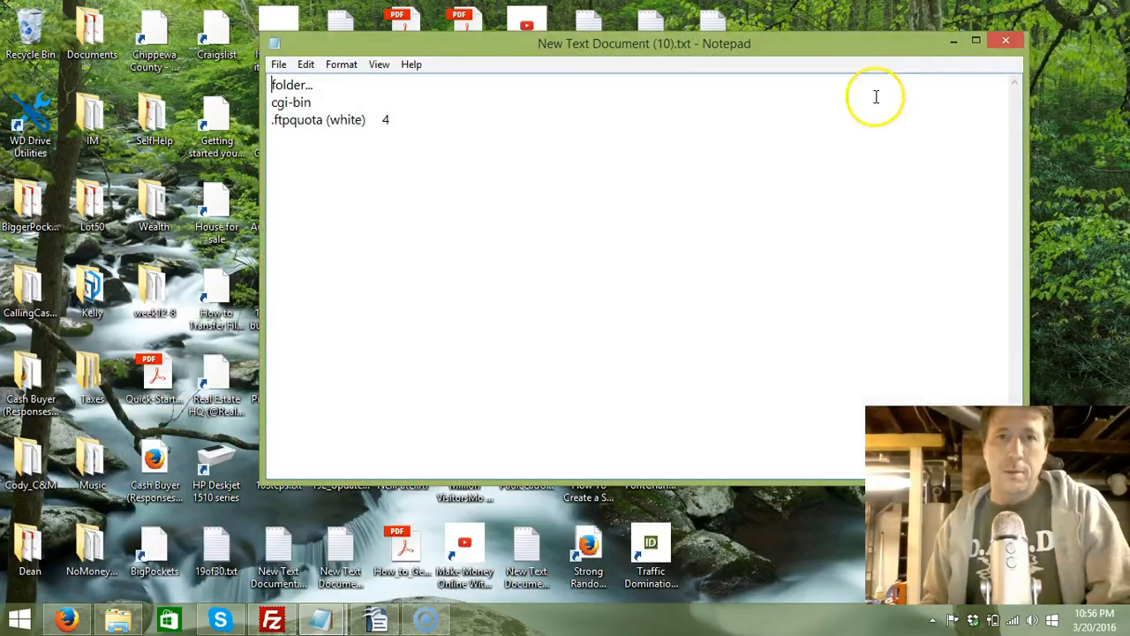
{"action": "left_click", "coordinate": [1009, 42]}
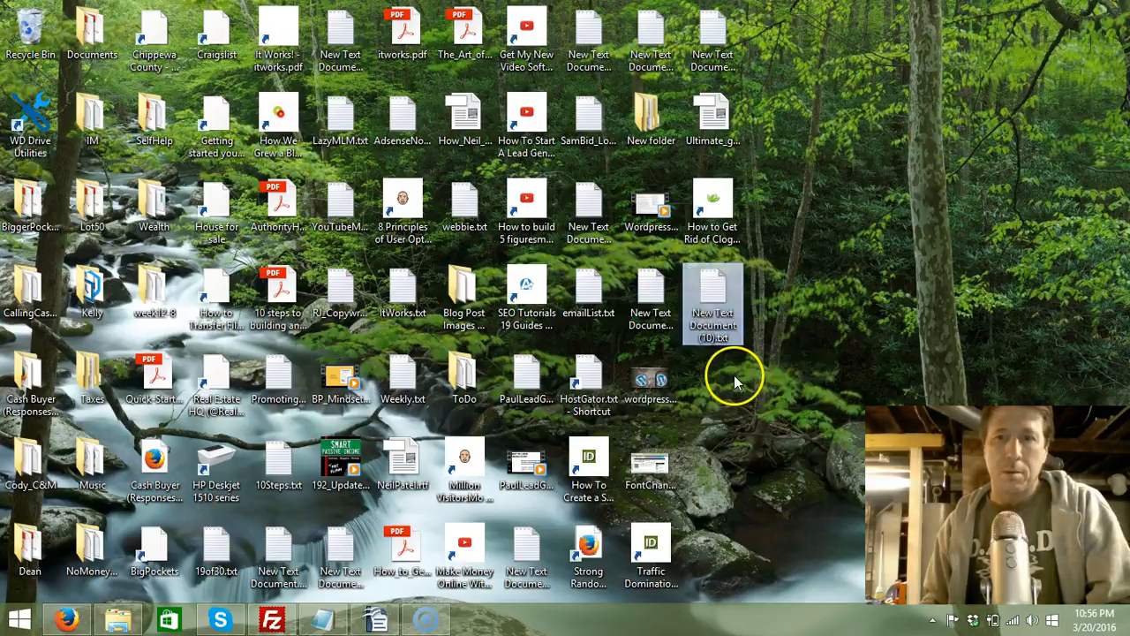
{"action": "right_click", "coordinate": [733, 376]}
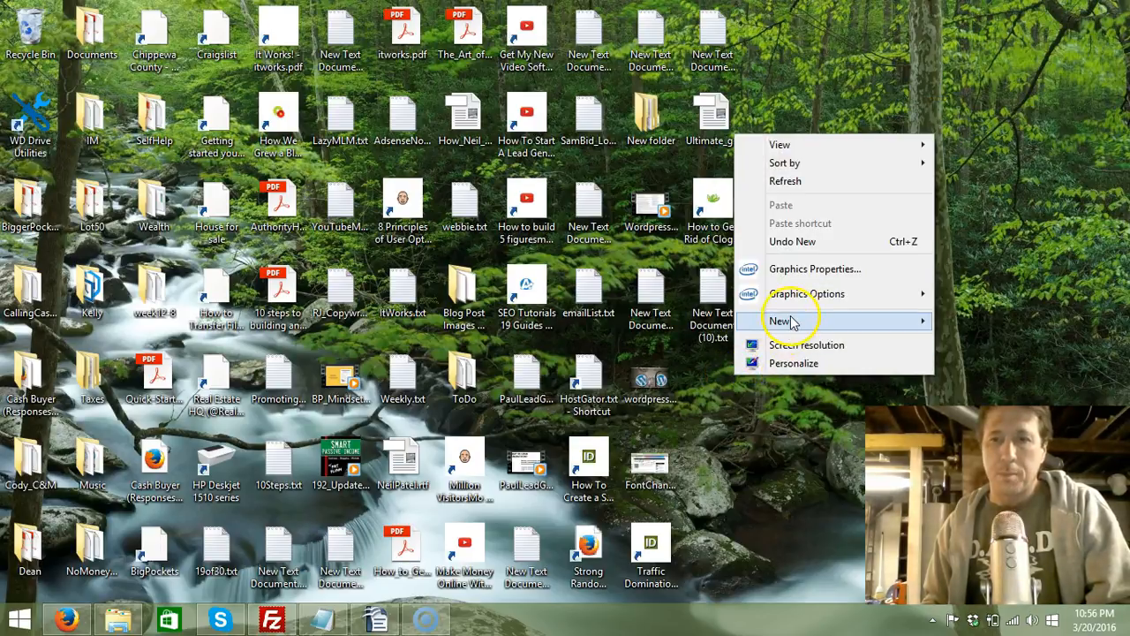
{"action": "mouse_move", "coordinate": [781, 323]}
{"action": "left_click", "coordinate": [989, 454]}
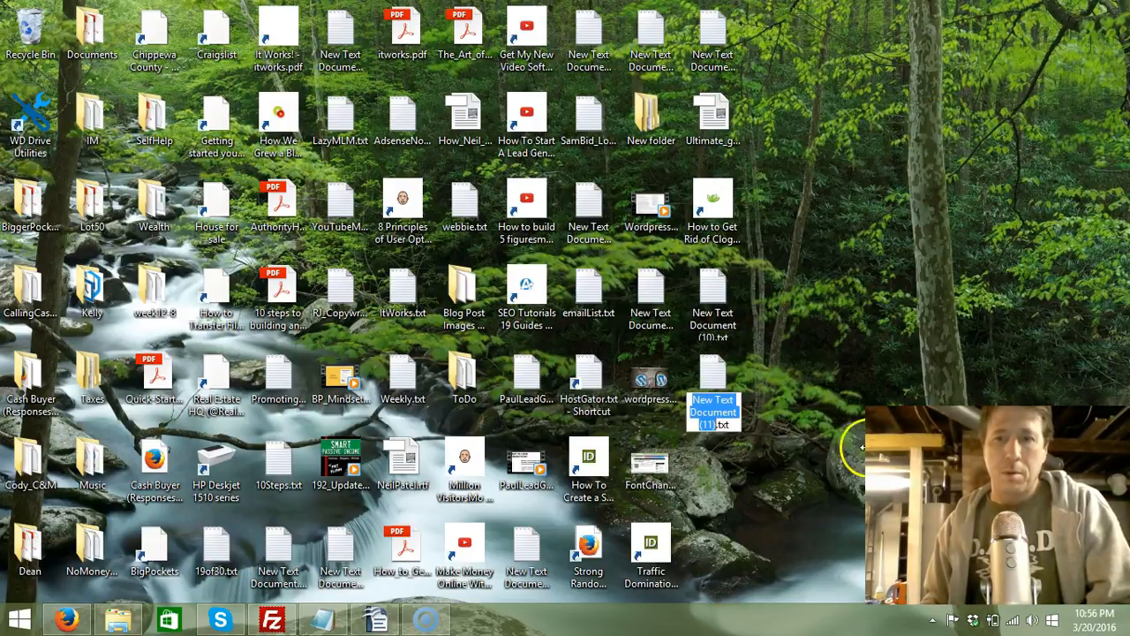
Open the new text document and record the new database's full name on a line labelled "database:"
{"action": "left_click", "coordinate": [715, 379]}
{"action": "double_click", "coordinate": [714, 379]}
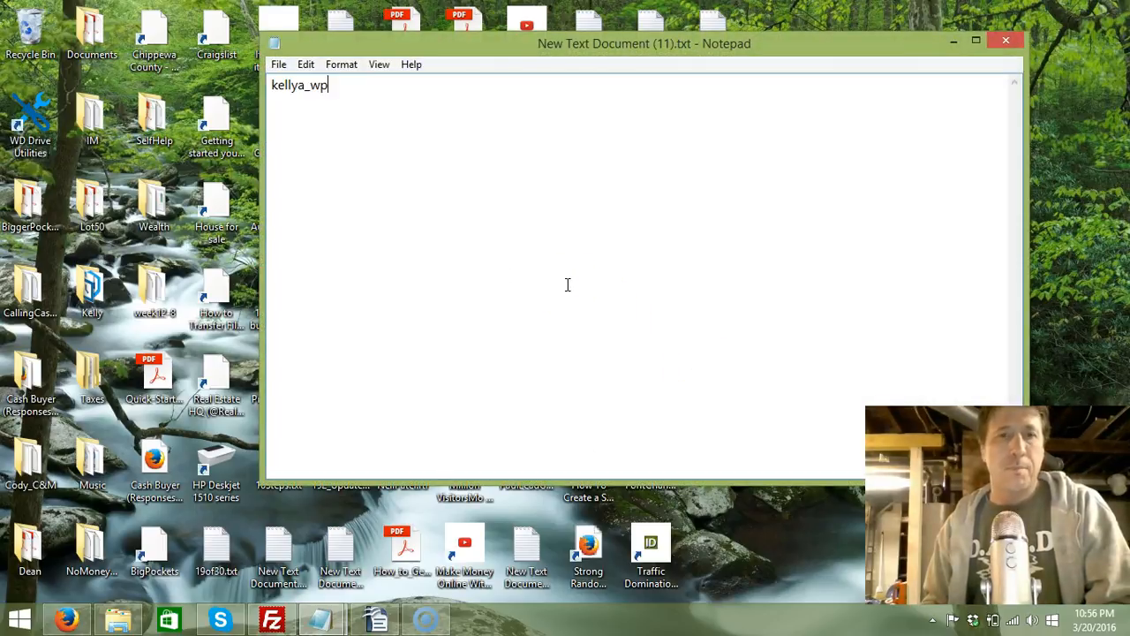
{"action": "left_click", "coordinate": [272, 85]}
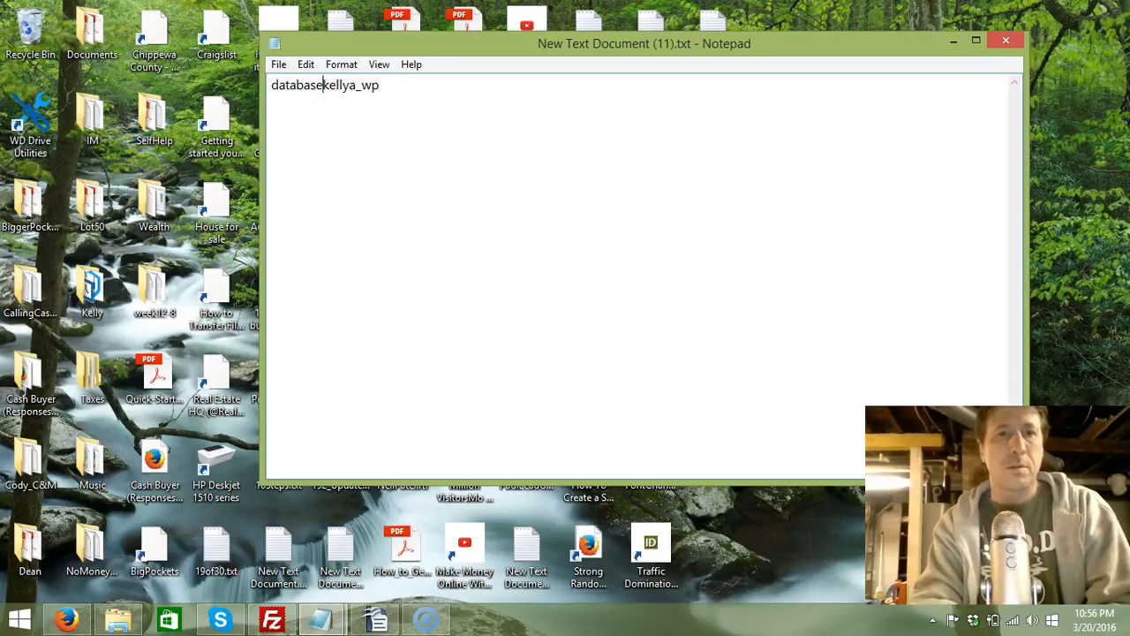
{"action": "left_click", "coordinate": [453, 115]}
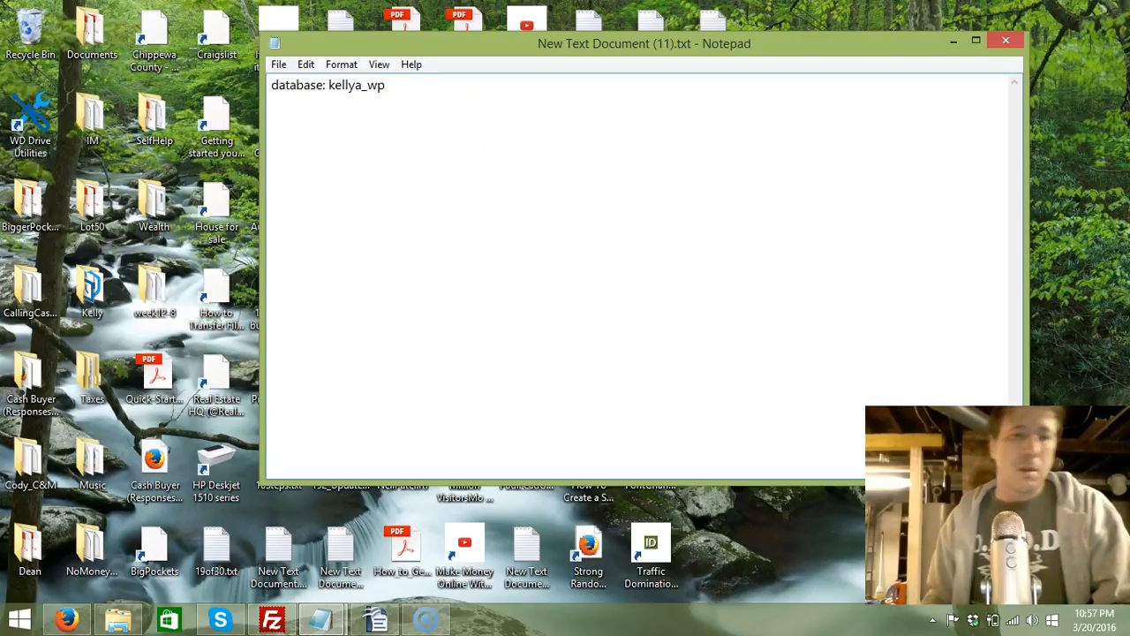
Switch to FileZilla and open the public_html folder on the remote server to reconnect
{"action": "left_click", "coordinate": [272, 620]}
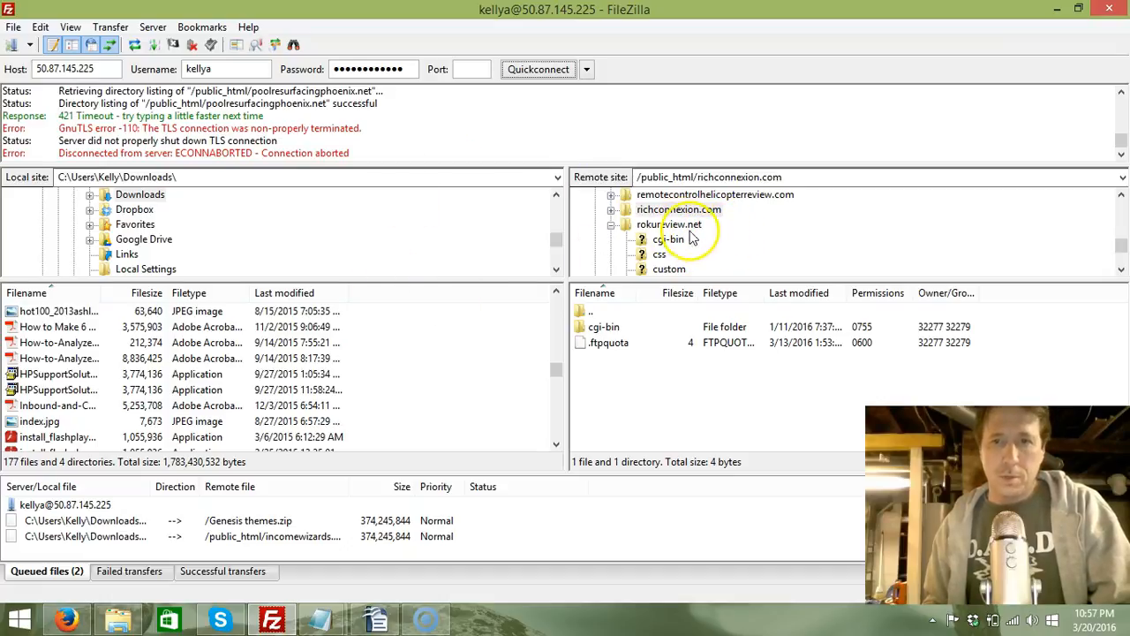
{"action": "left_click_drag", "start_coordinate": [1121, 243], "coordinate": [1122, 221]}
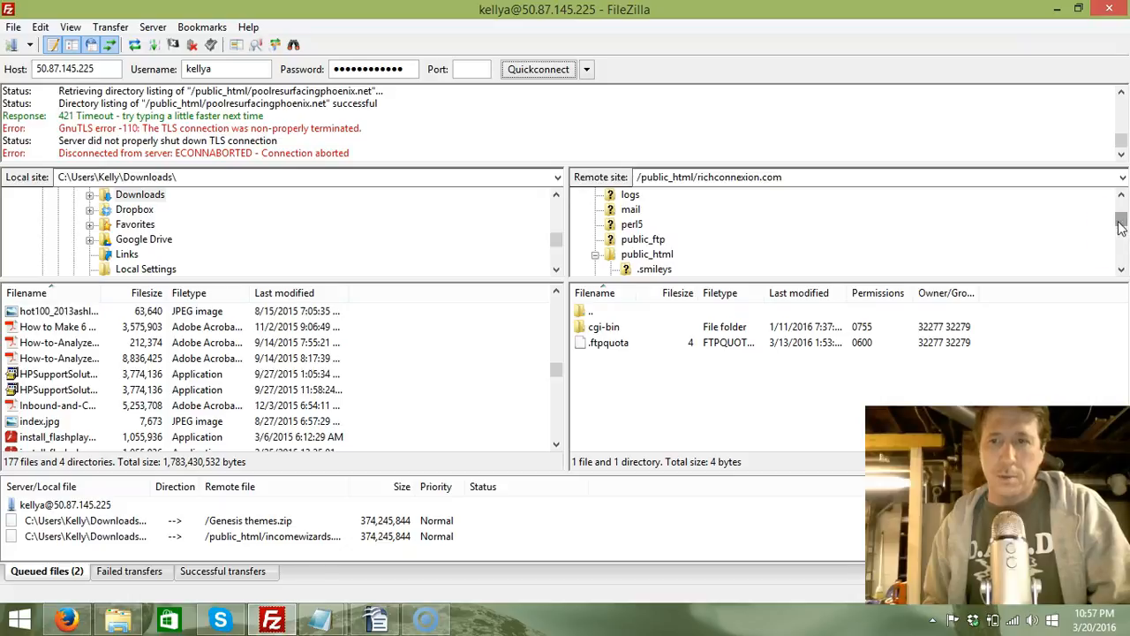
{"action": "left_click", "coordinate": [1121, 269]}
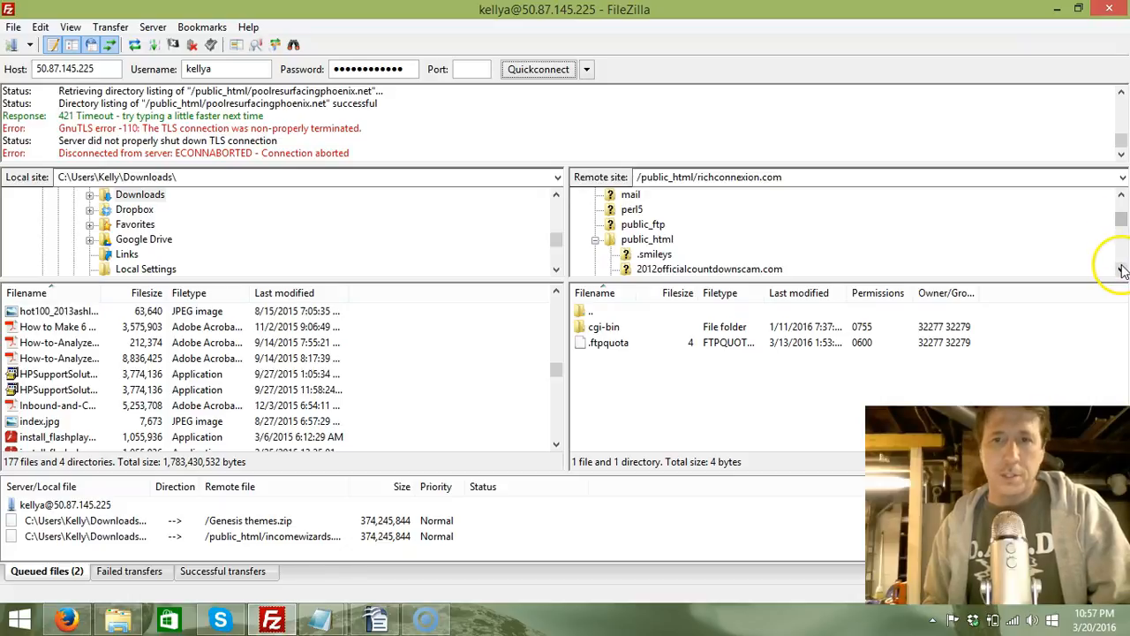
{"action": "left_click", "coordinate": [636, 241]}
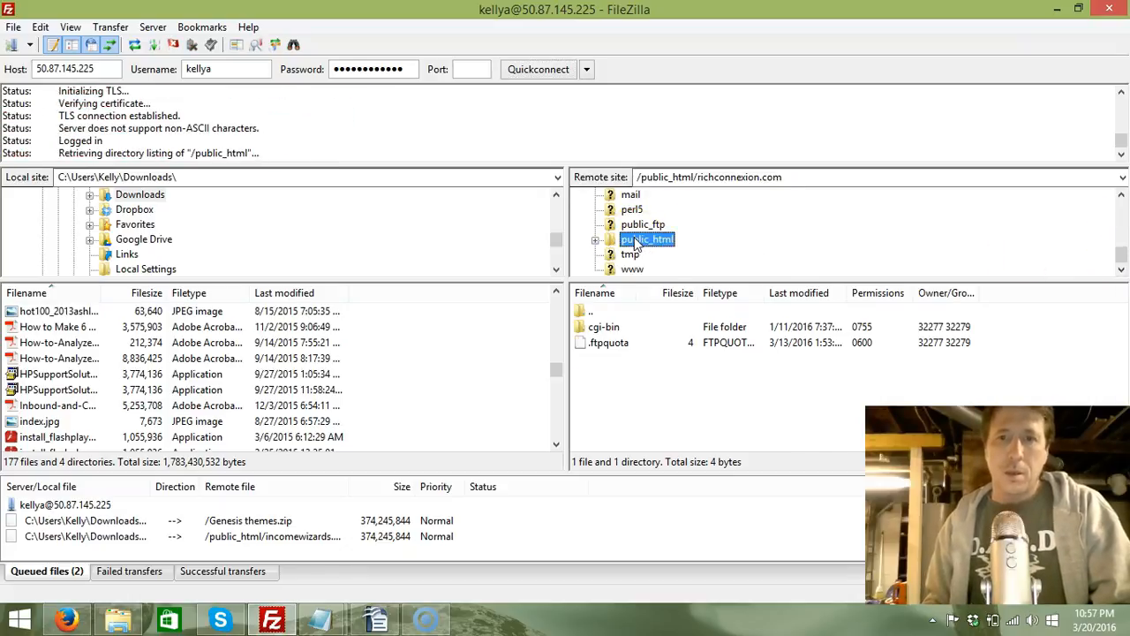
{"action": "scroll", "coordinate": [839, 256], "scroll_direction": "down", "scroll_amount": 1}
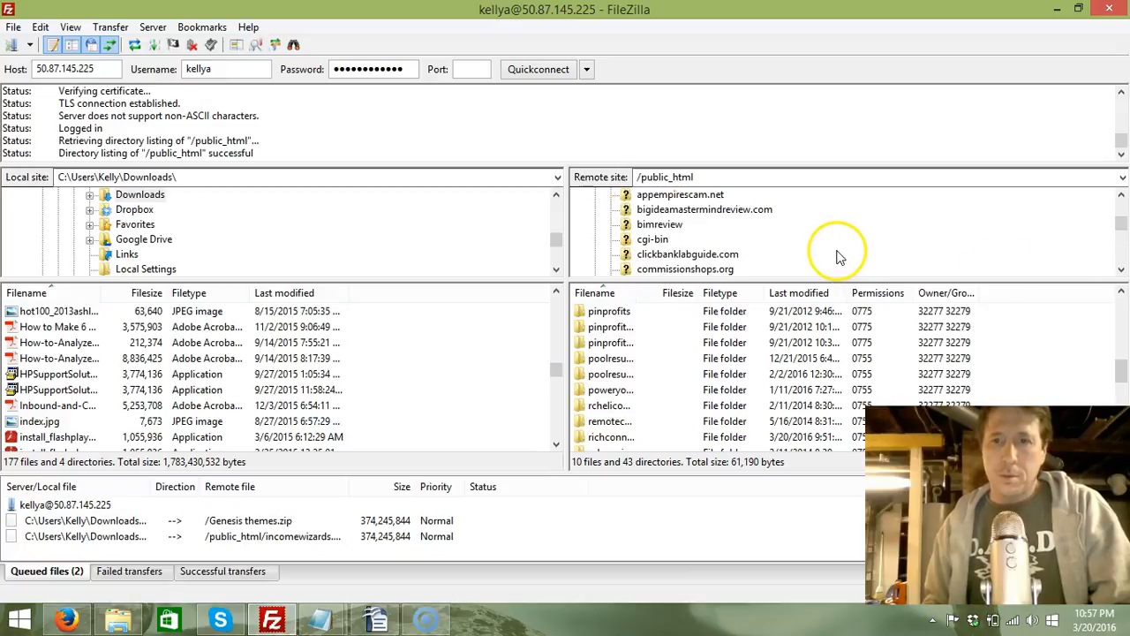
Open the richconnexion.com folder inside public_html on the remote server
{"action": "left_click", "coordinate": [1122, 269]}
{"action": "left_click", "coordinate": [1122, 269]}
{"action": "left_click", "coordinate": [1122, 269]}
{"action": "left_click", "coordinate": [1122, 269]}
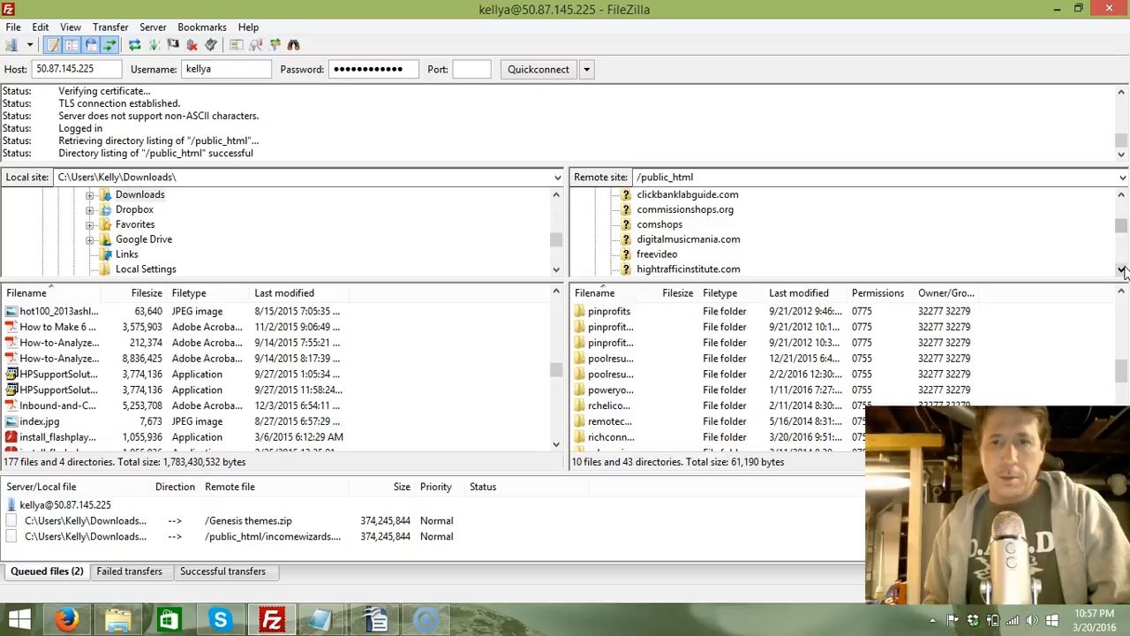
{"action": "left_click", "coordinate": [1121, 269]}
{"action": "left_click", "coordinate": [1122, 270]}
{"action": "left_click", "coordinate": [1121, 269]}
{"action": "left_click", "coordinate": [1122, 269]}
{"action": "left_click", "coordinate": [1121, 269]}
{"action": "left_click", "coordinate": [1121, 269]}
{"action": "left_click", "coordinate": [1122, 269]}
{"action": "left_click", "coordinate": [1125, 256]}
{"action": "left_click", "coordinate": [1125, 256]}
{"action": "left_click", "coordinate": [1125, 256]}
{"action": "left_click", "coordinate": [1125, 256]}
{"action": "left_click", "coordinate": [1125, 256]}
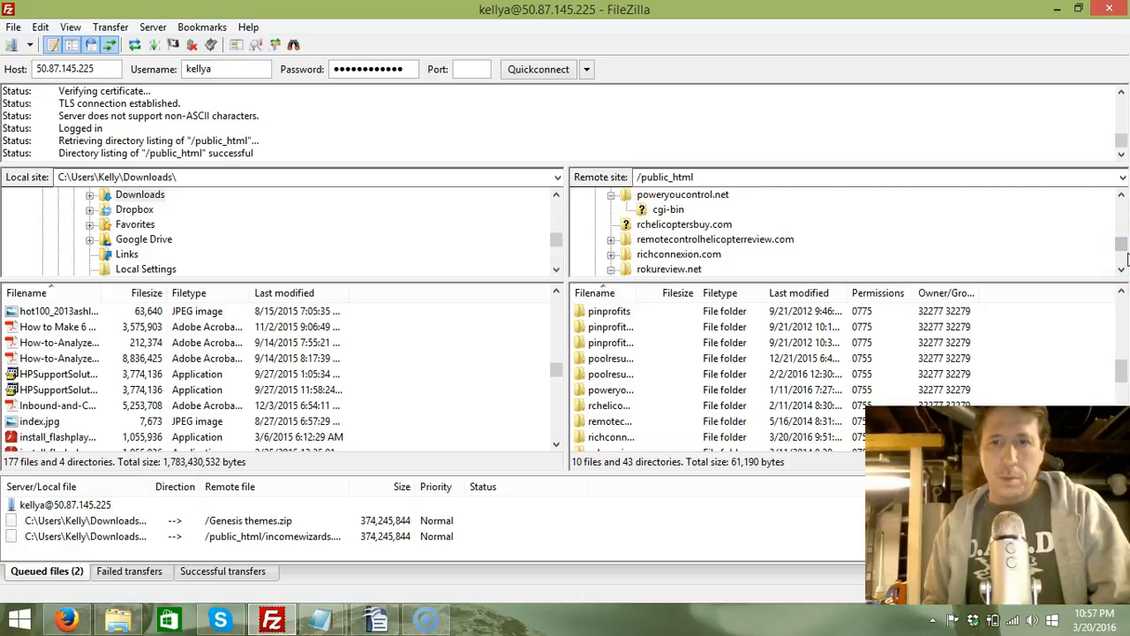
{"action": "left_click", "coordinate": [671, 255]}
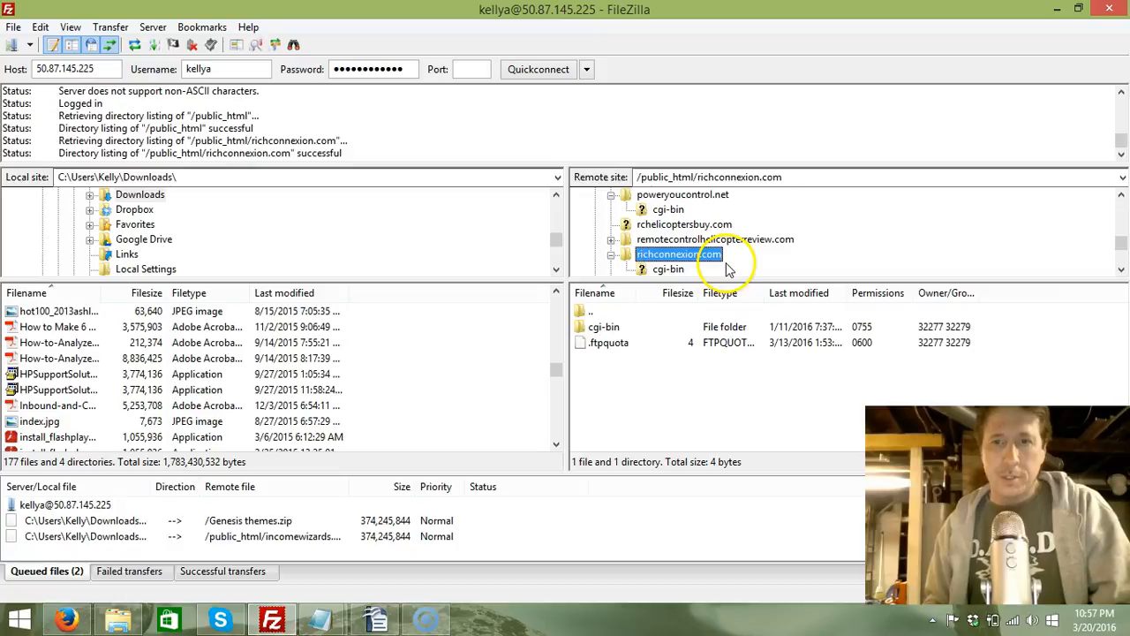
{"action": "left_click", "coordinate": [705, 402]}
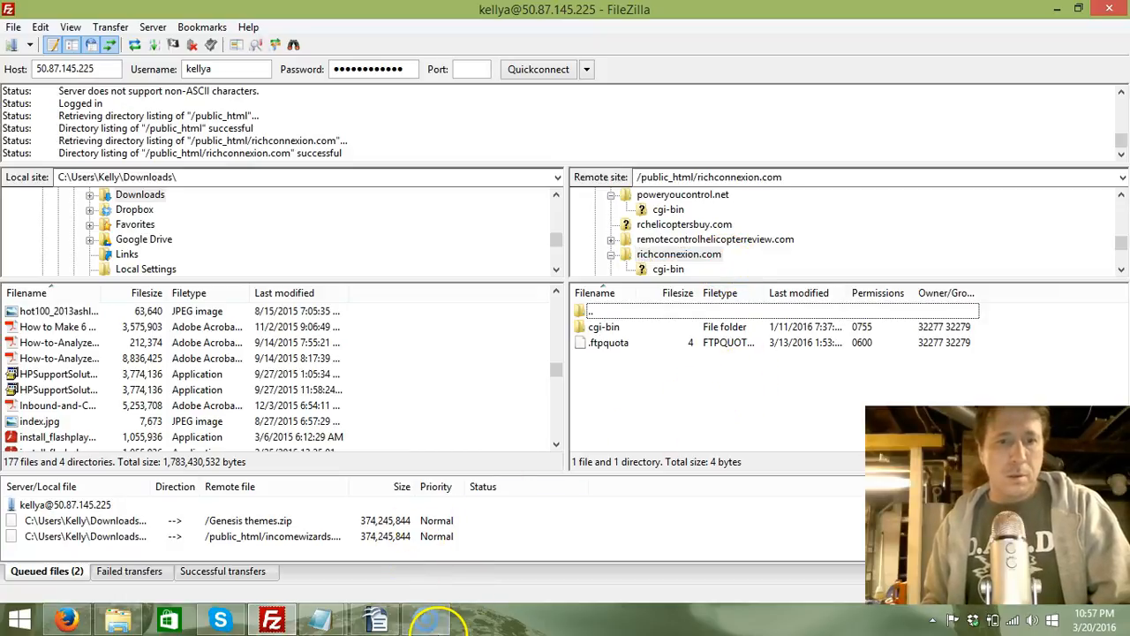
Minimize FileZilla and the notes, and open the desktop's New folder that holds the WordPress package
{"action": "left_click", "coordinate": [1059, 11]}
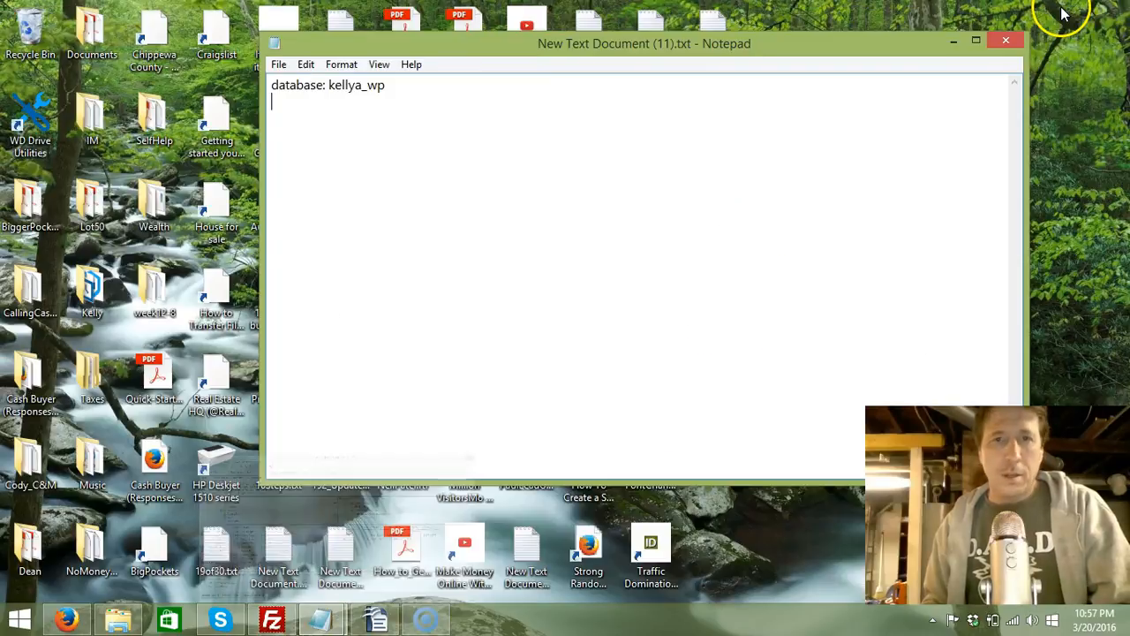
{"action": "left_click", "coordinate": [955, 42]}
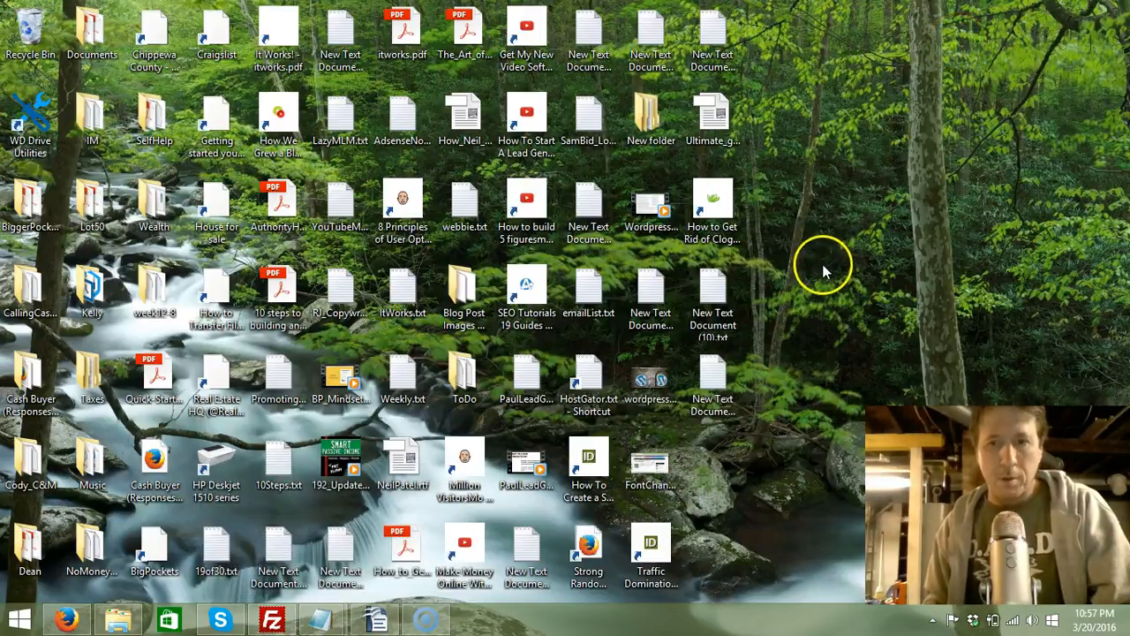
{"action": "double_click", "coordinate": [645, 122]}
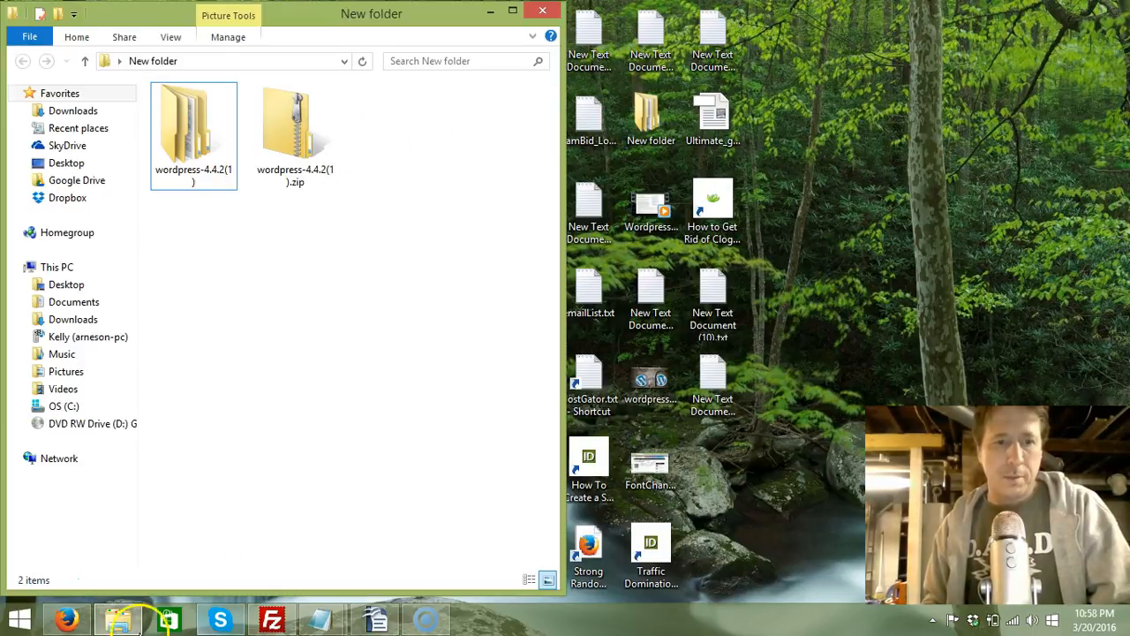
Switch to the browser, review the Installing WordPress guide, return to the Download WordPress page and minimize the browser
{"action": "left_click", "coordinate": [68, 620]}
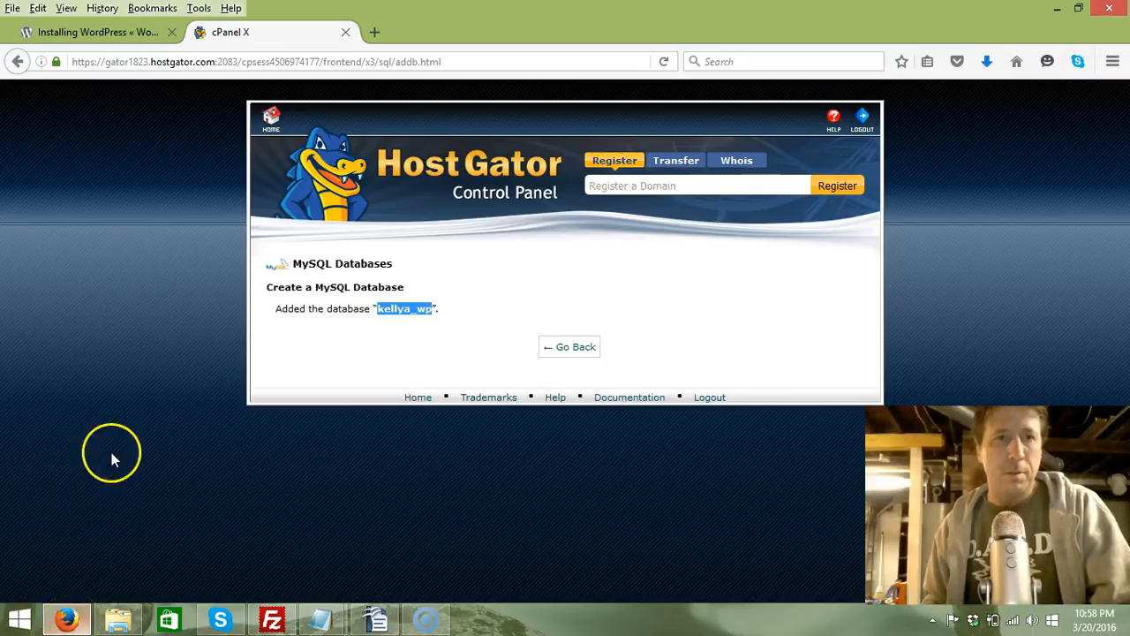
{"action": "left_click", "coordinate": [101, 34]}
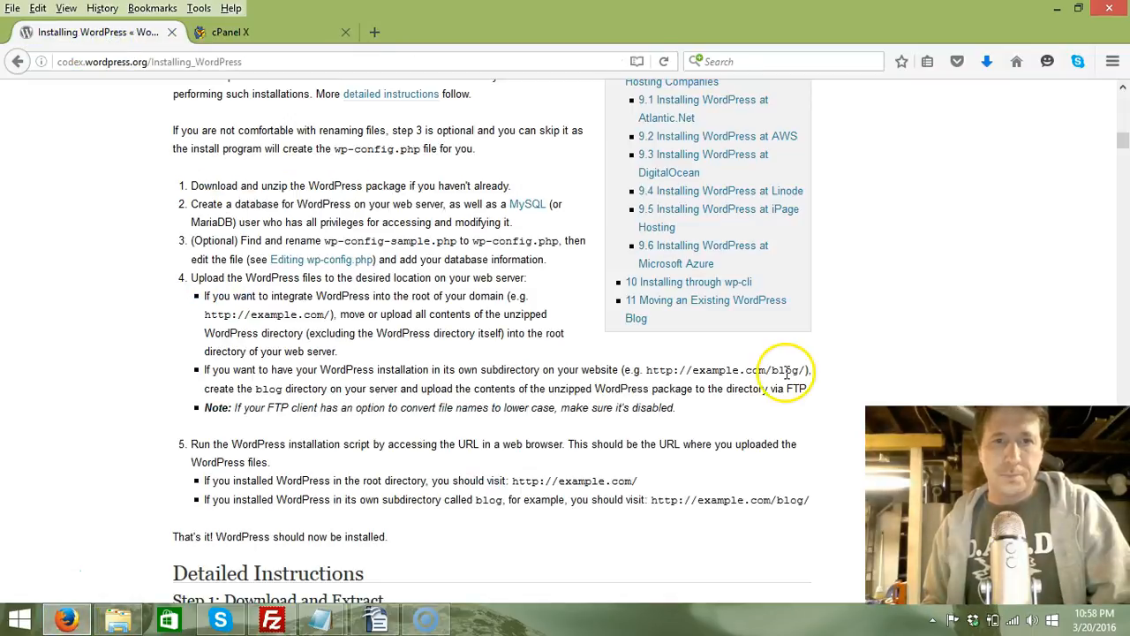
{"action": "scroll", "coordinate": [827, 318], "scroll_direction": "up", "scroll_amount": 15}
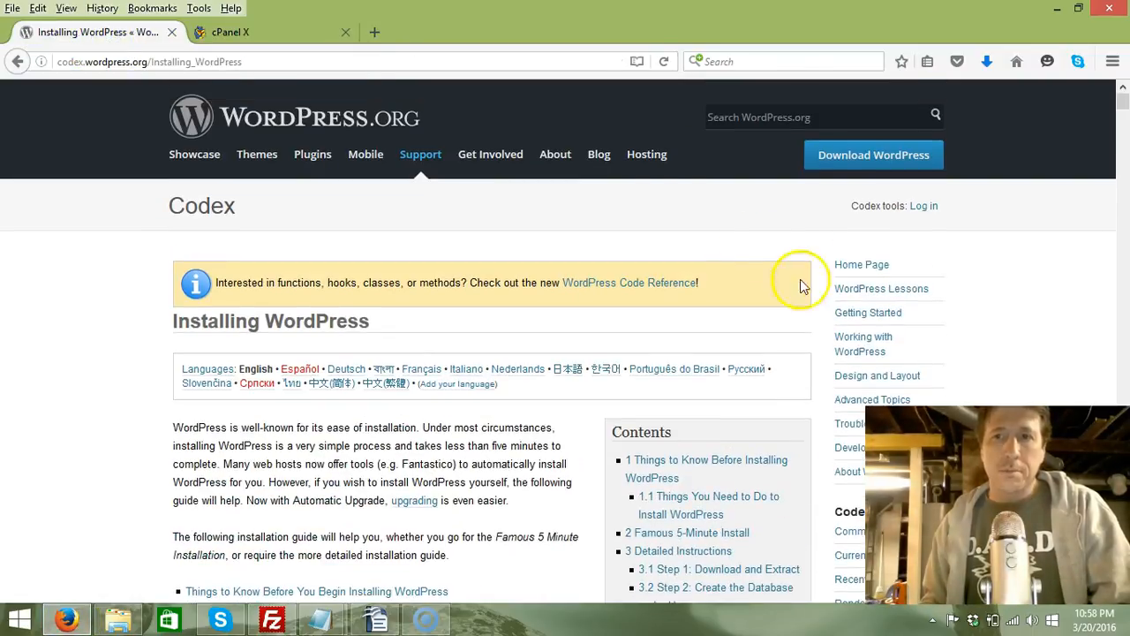
{"action": "left_click", "coordinate": [27, 64]}
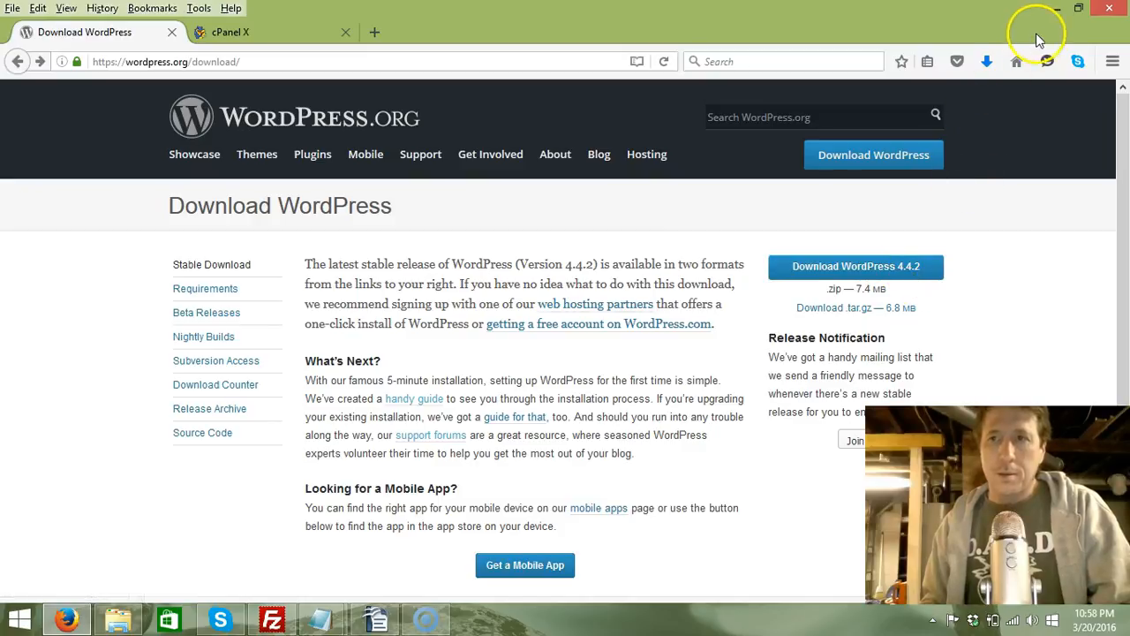
{"action": "left_click", "coordinate": [1062, 12]}
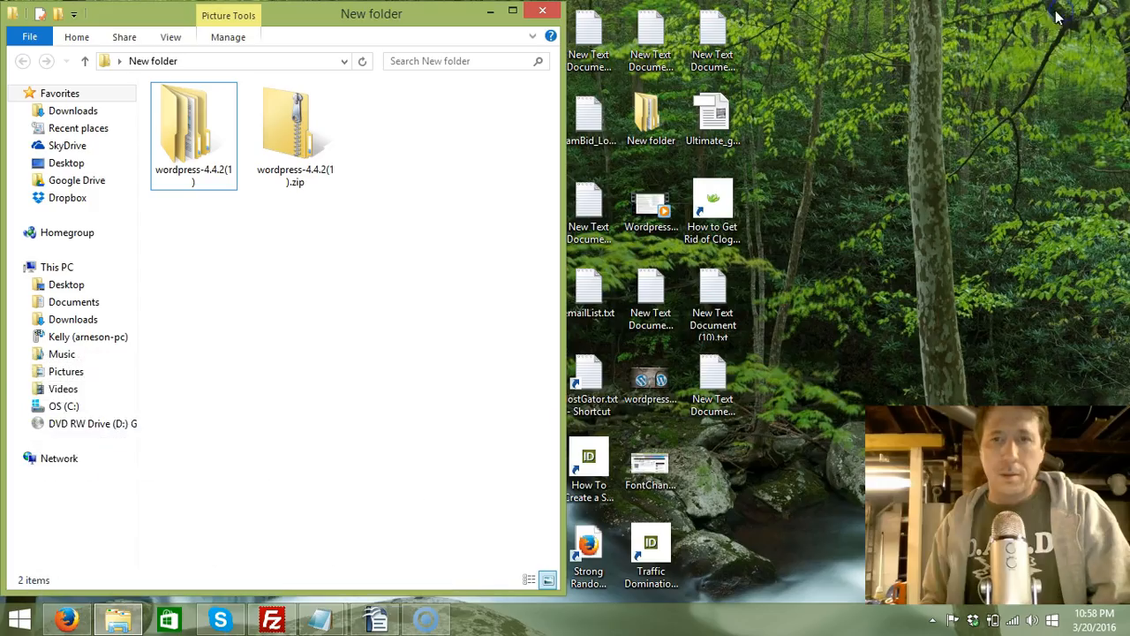
Show the extraction option for the WordPress zip and open the wordpress folder inside the extracted wordpress-4.4.2(1) folder
{"action": "right_click", "coordinate": [289, 128]}
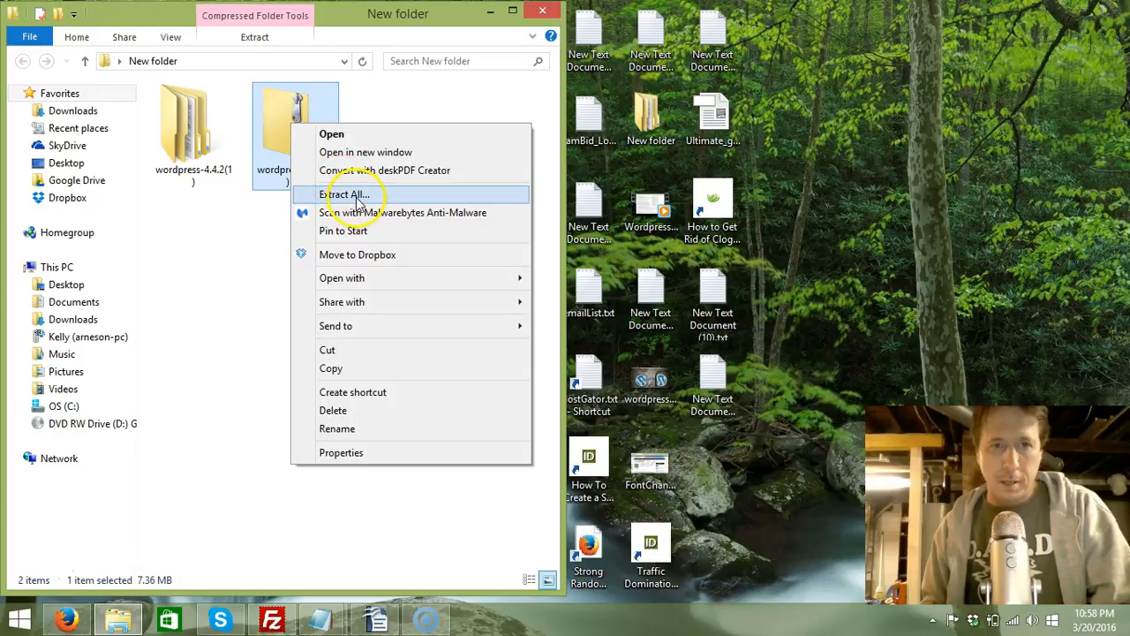
{"action": "left_click", "coordinate": [265, 227]}
{"action": "left_click", "coordinate": [197, 138]}
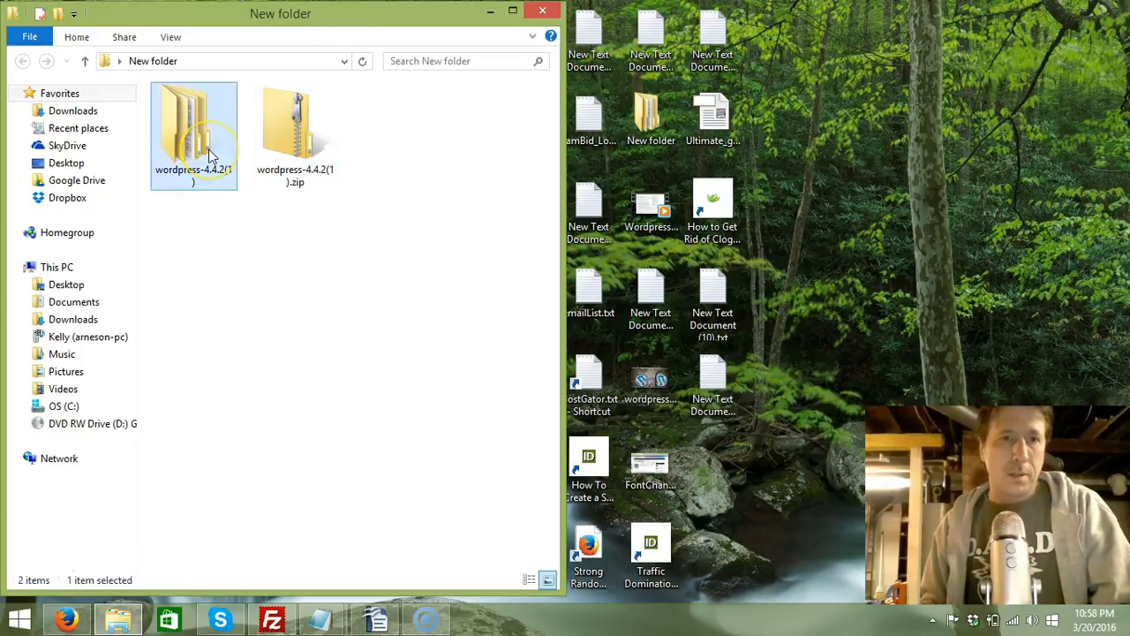
{"action": "double_click", "coordinate": [211, 154]}
{"action": "double_click", "coordinate": [205, 113]}
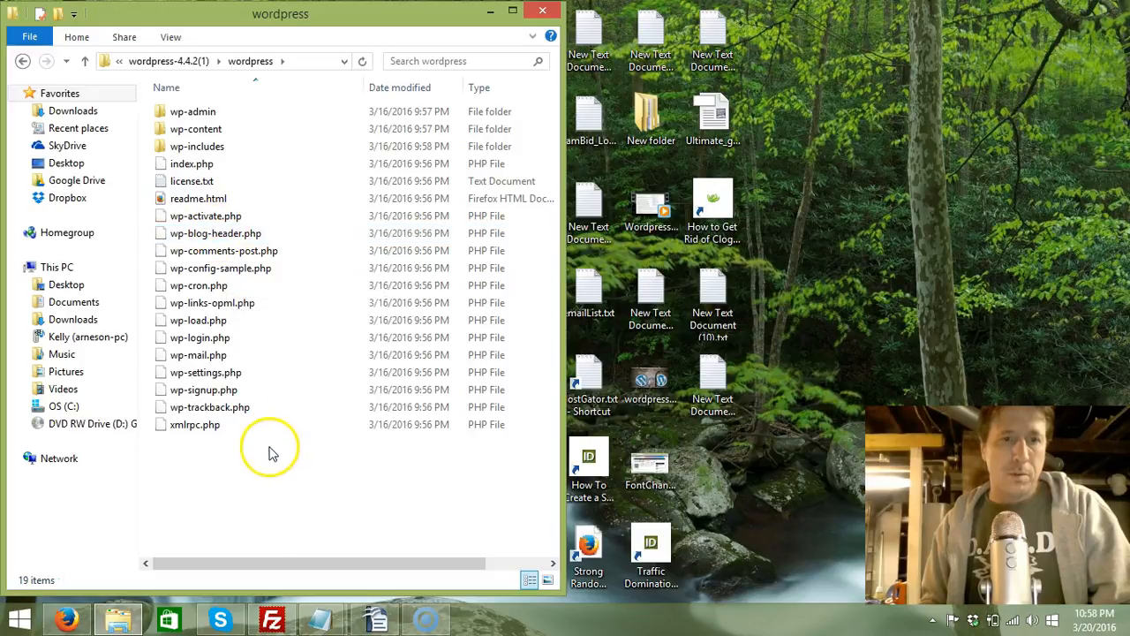
Place FileZilla beside the wordpress folder, upload all of the folder's contents to richconnexion.com and maximize FileZilla again
{"action": "left_click", "coordinate": [273, 623]}
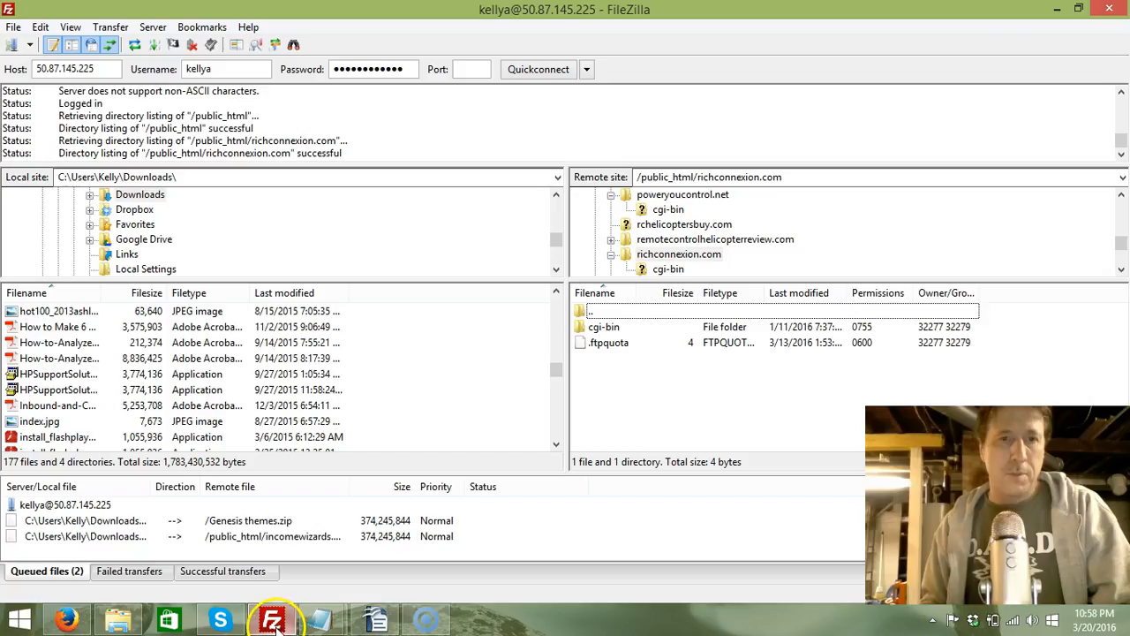
{"action": "left_click", "coordinate": [1082, 9]}
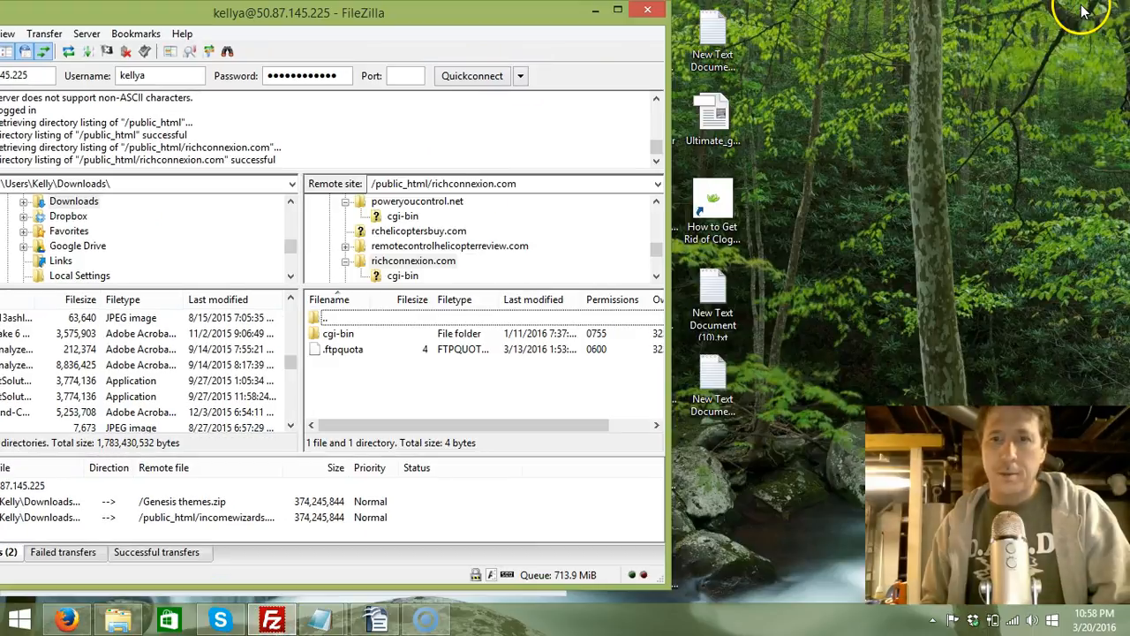
{"action": "left_click_drag", "start_coordinate": [424, 18], "coordinate": [855, 18]}
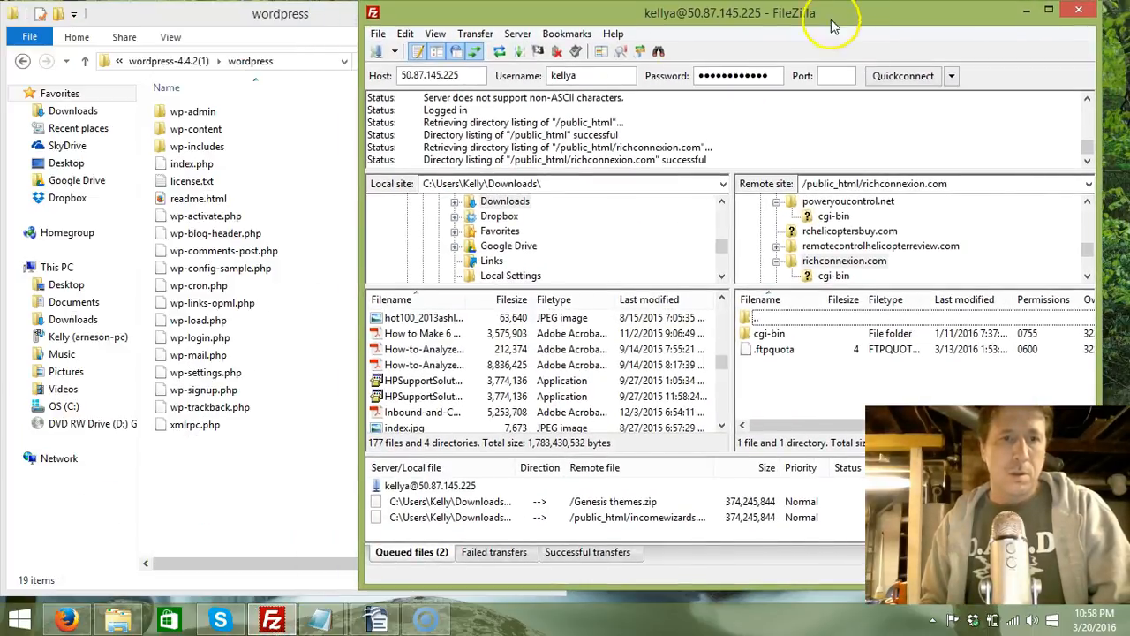
{"action": "left_click_drag", "start_coordinate": [261, 451], "coordinate": [161, 111]}
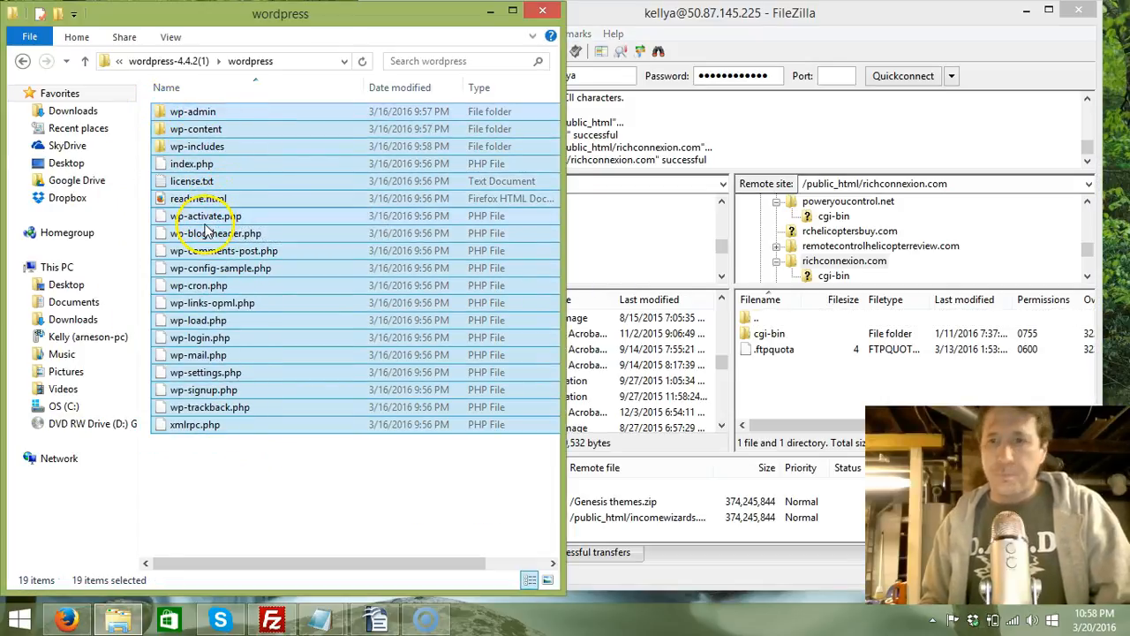
{"action": "left_click_drag", "start_coordinate": [205, 228], "coordinate": [841, 395]}
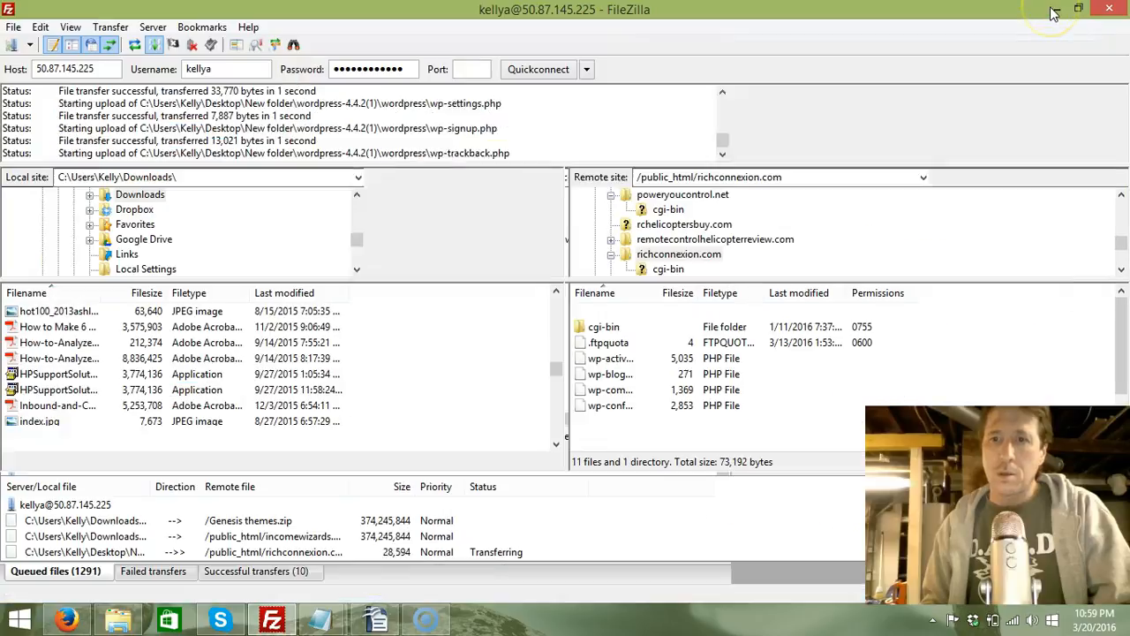
{"action": "double_click", "coordinate": [1011, 10]}
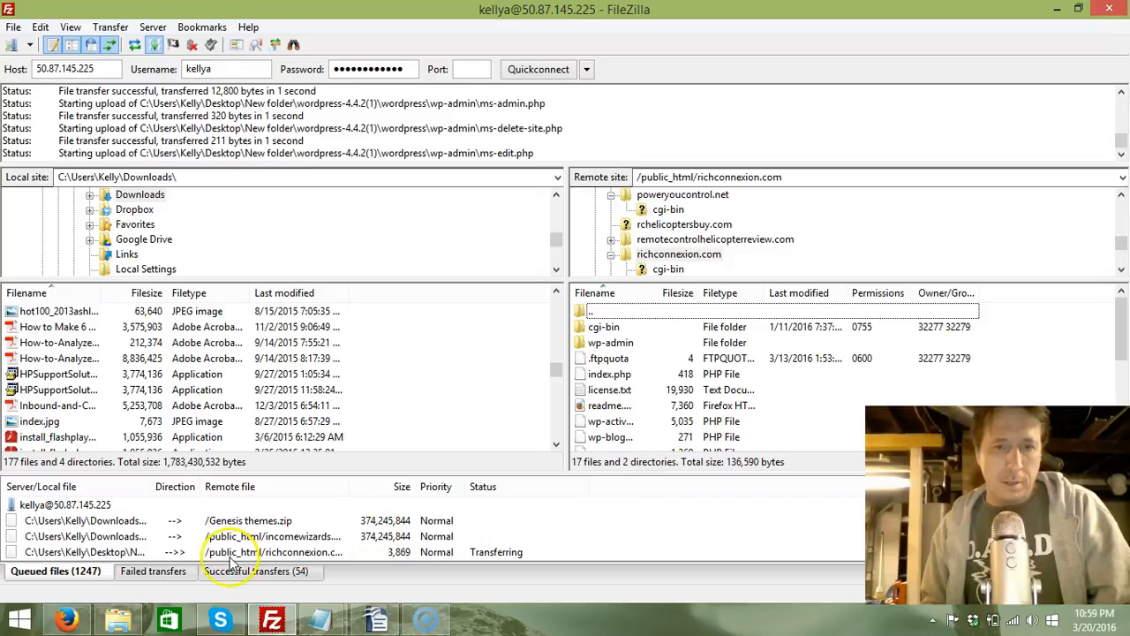
Return to the control panel's MySQL Databases page, check the upload's progress and go to the Add a New User section
{"action": "left_click", "coordinate": [80, 624]}
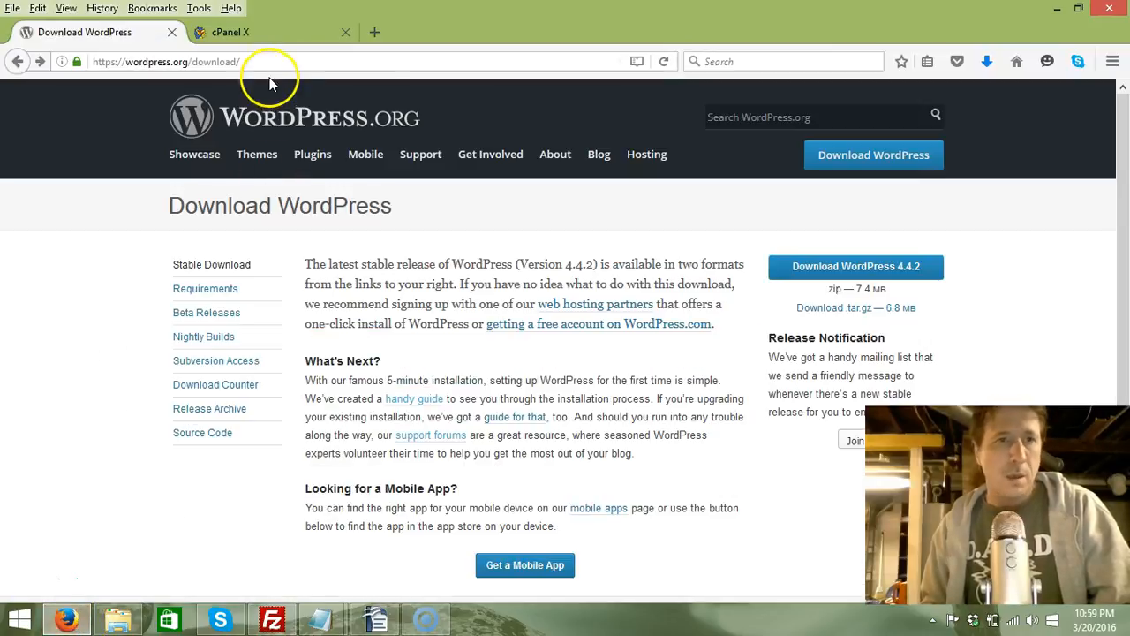
{"action": "left_click", "coordinate": [269, 33]}
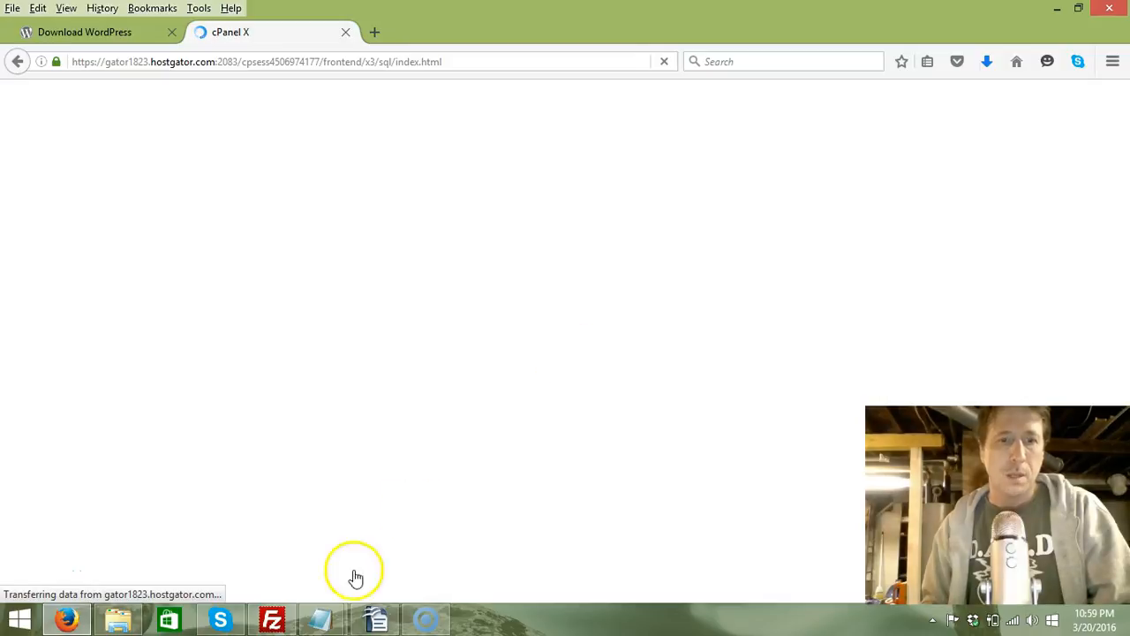
{"action": "left_click", "coordinate": [274, 621]}
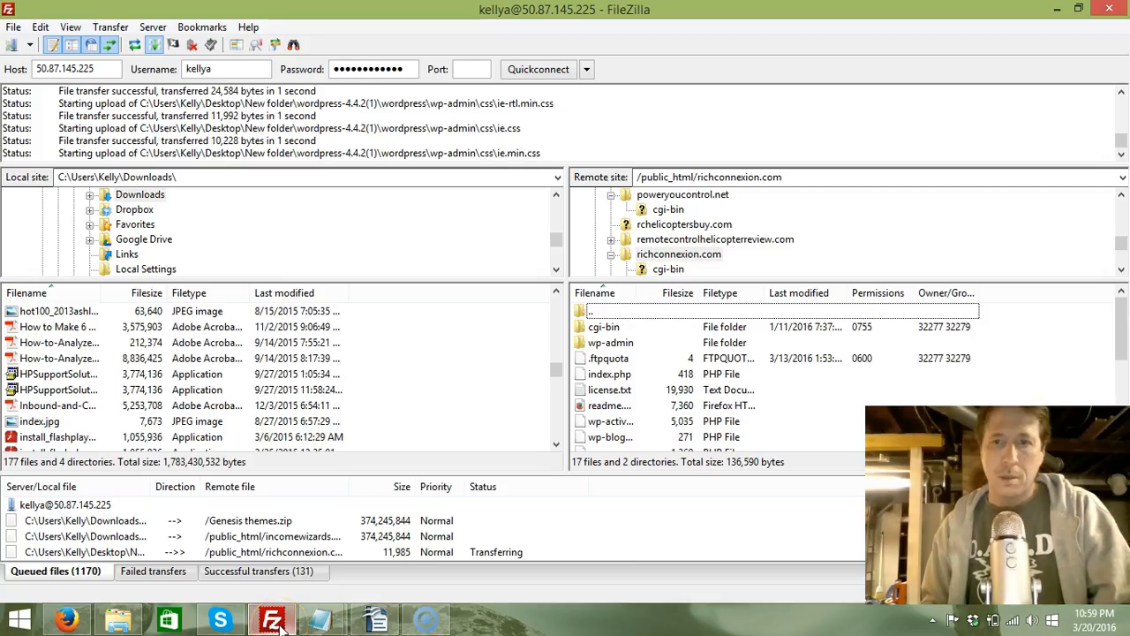
{"action": "left_click", "coordinate": [274, 621]}
{"action": "scroll", "coordinate": [537, 490], "scroll_direction": "down", "scroll_amount": 4}
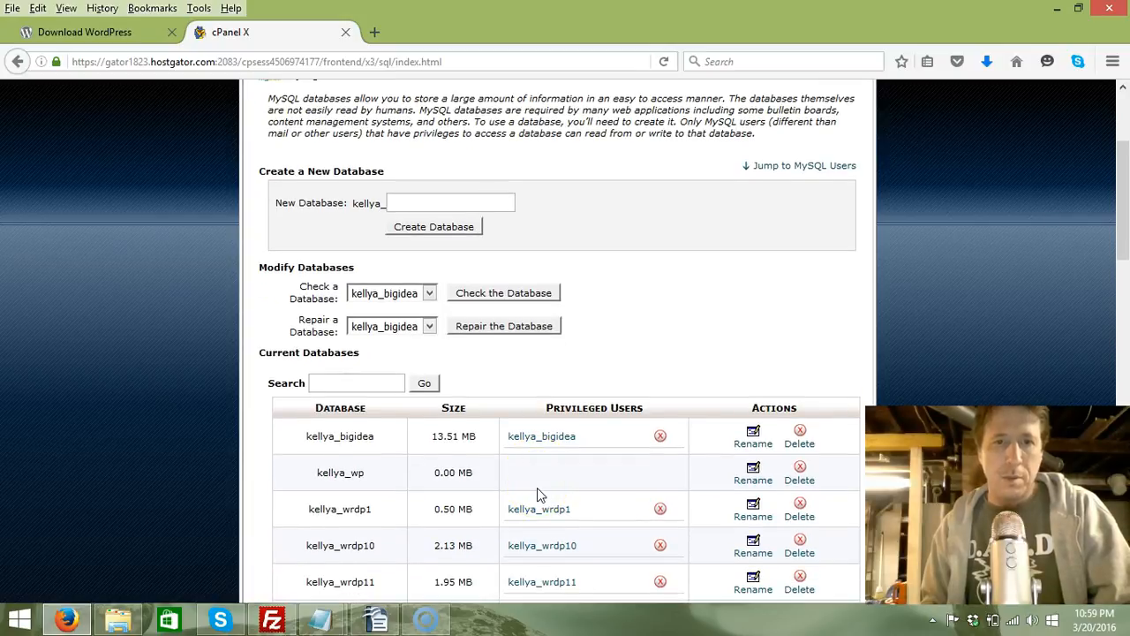
{"action": "scroll", "coordinate": [537, 488], "scroll_direction": "down", "scroll_amount": 6}
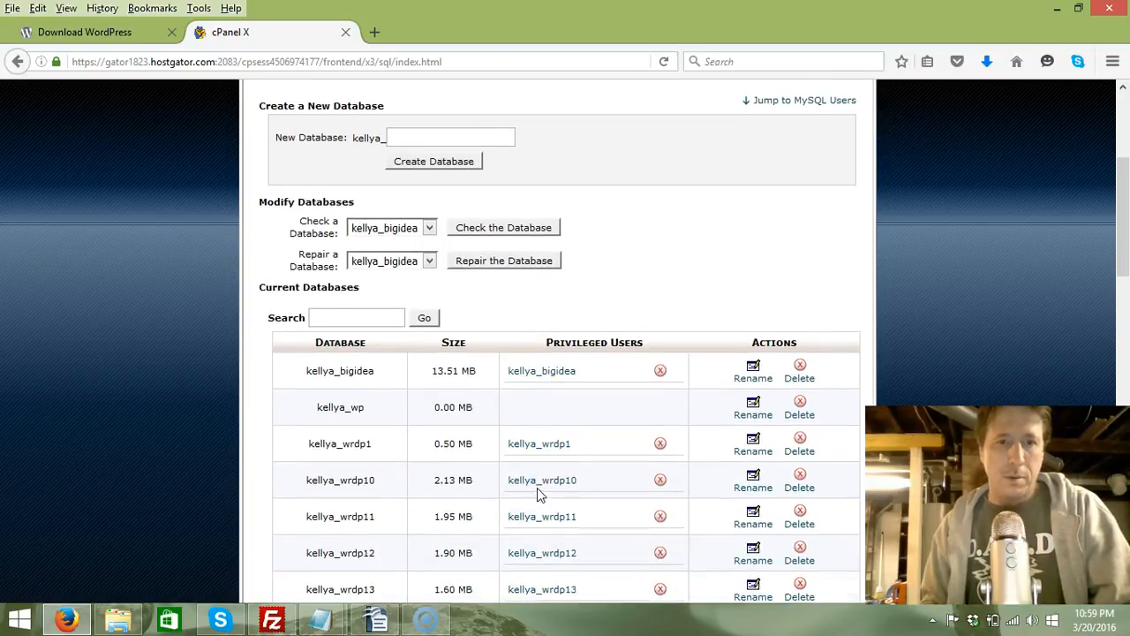
{"action": "scroll", "coordinate": [537, 488], "scroll_direction": "down", "scroll_amount": 4}
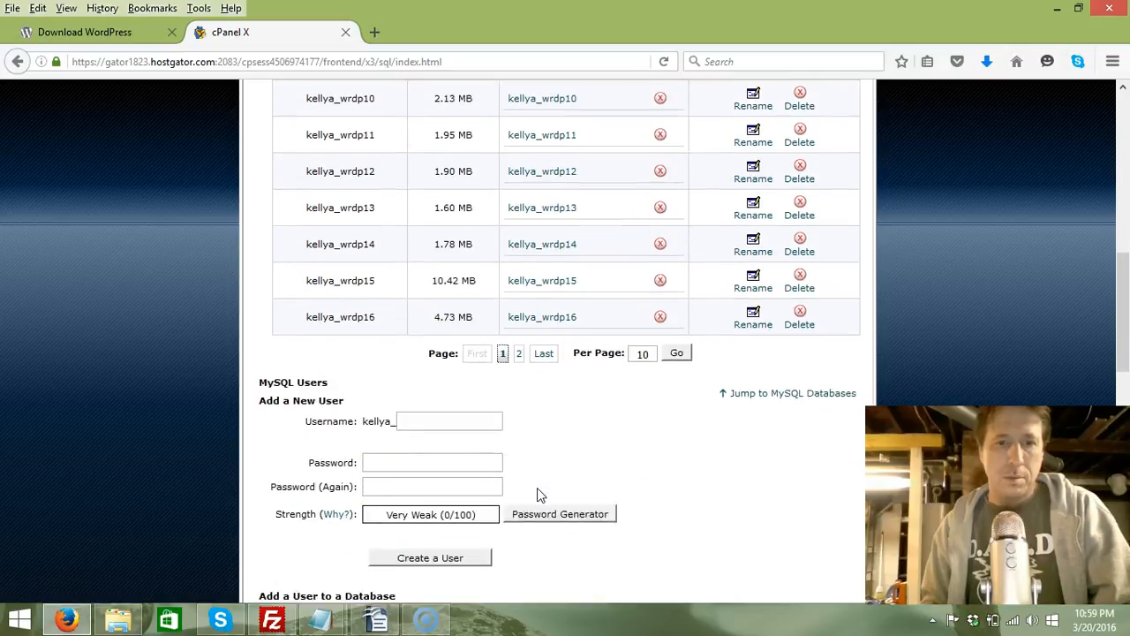
Enter example as the username for the new MySQL user
{"action": "scroll", "coordinate": [541, 495], "scroll_direction": "down", "scroll_amount": 2}
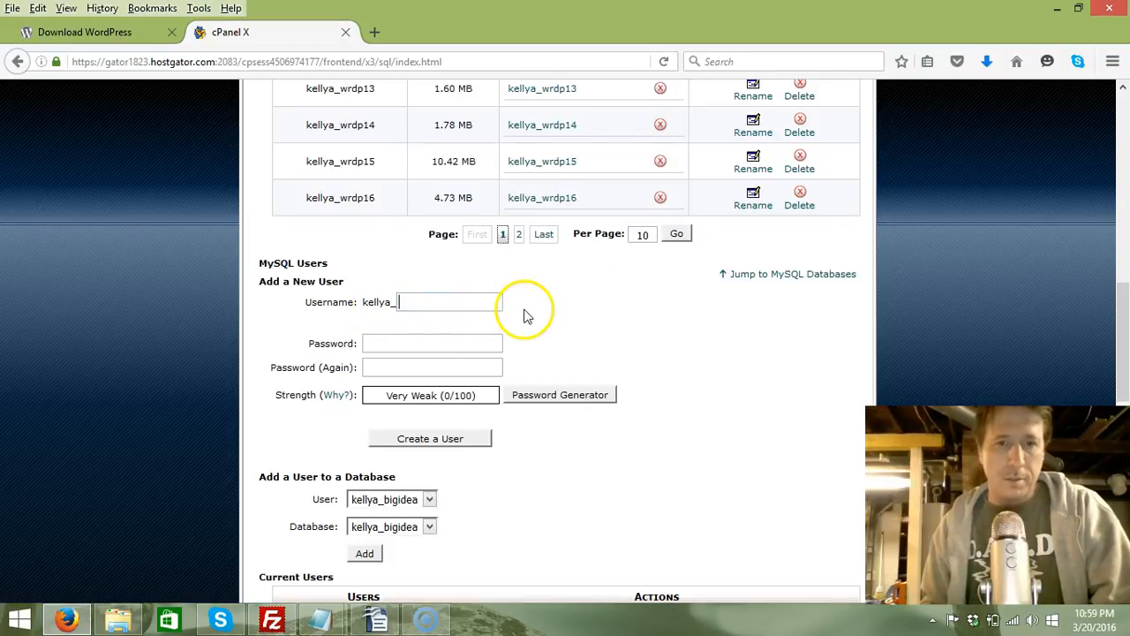
{"action": "type", "text": "exam"}
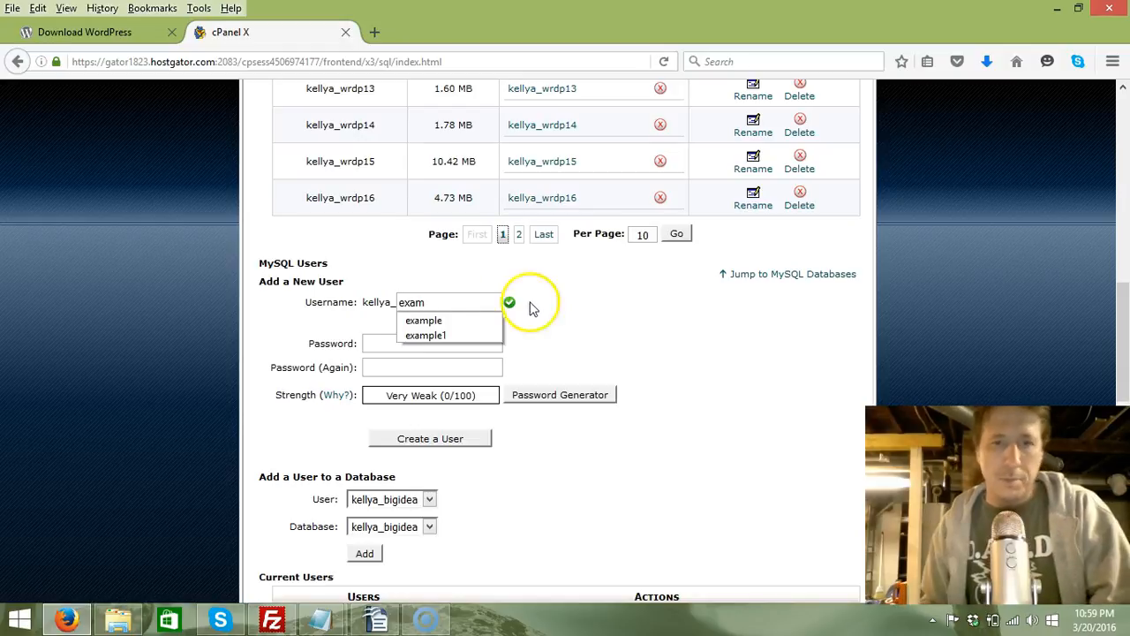
{"action": "left_click", "coordinate": [452, 321]}
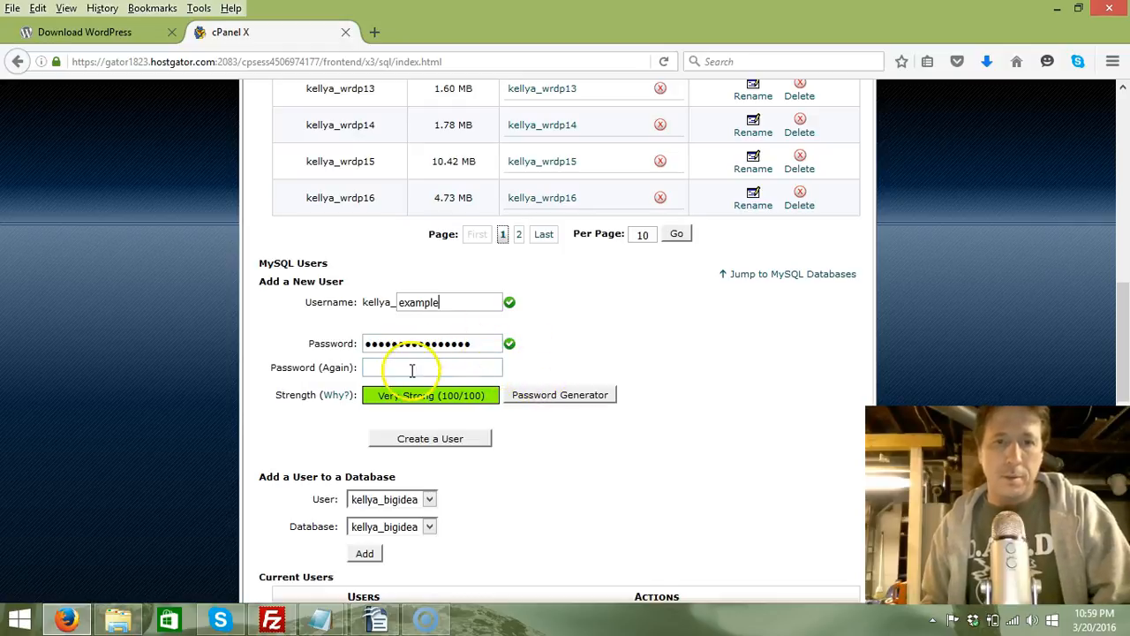
Open the Strong Random Password Generator shortcut on the desktop, generate and copy a 16-character password, and return to the MySQL user form
{"action": "left_click", "coordinate": [1057, 9]}
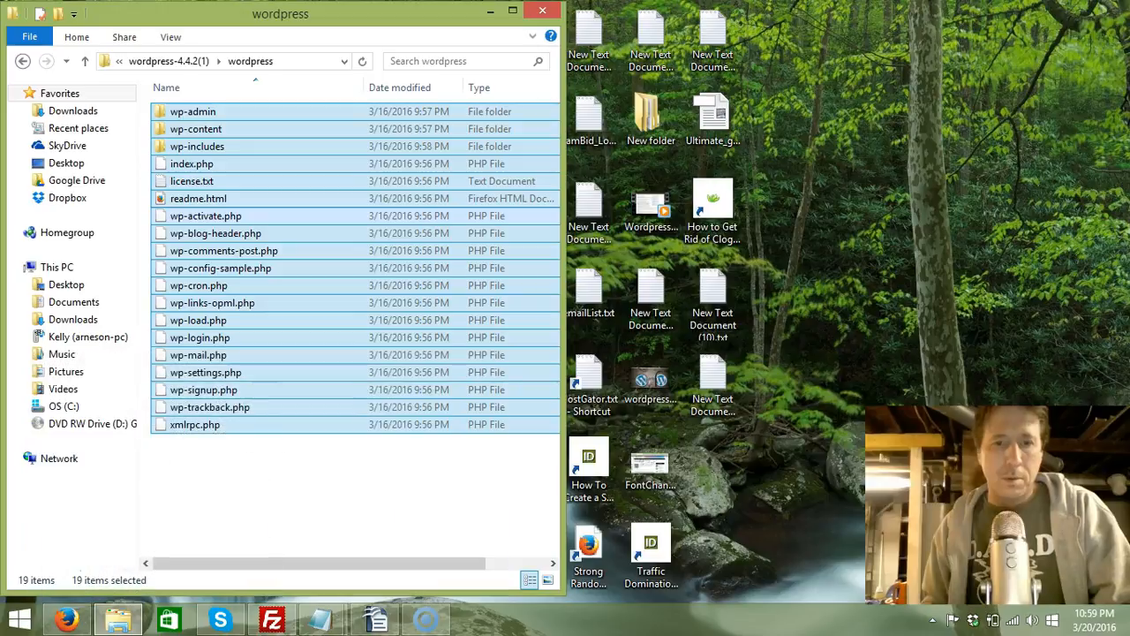
{"action": "left_click", "coordinate": [583, 554]}
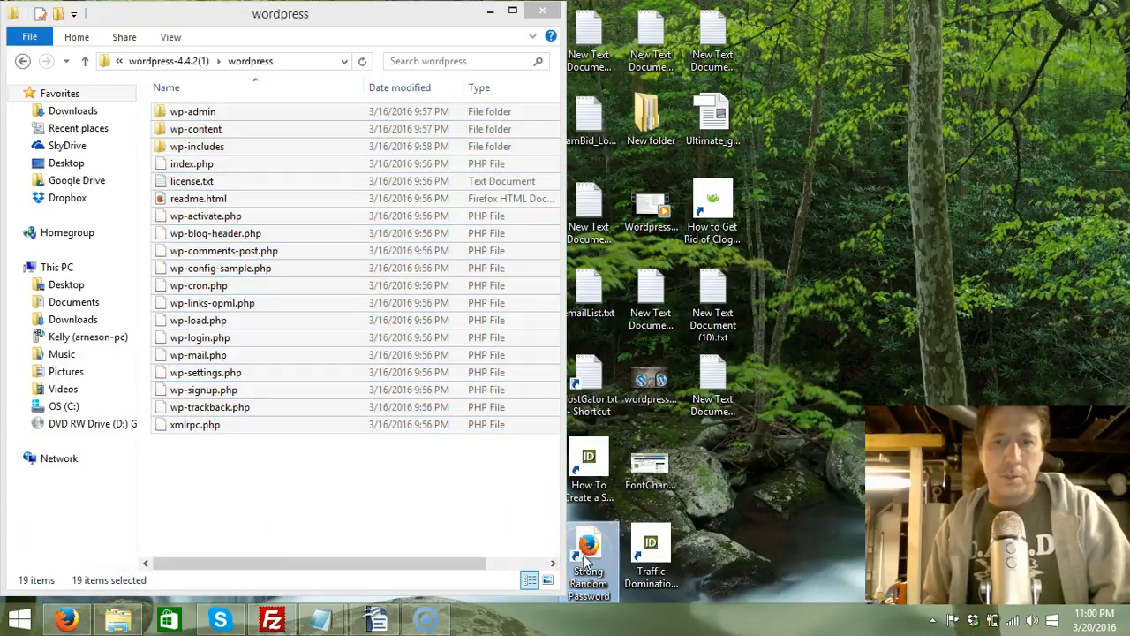
{"action": "double_click", "coordinate": [584, 554]}
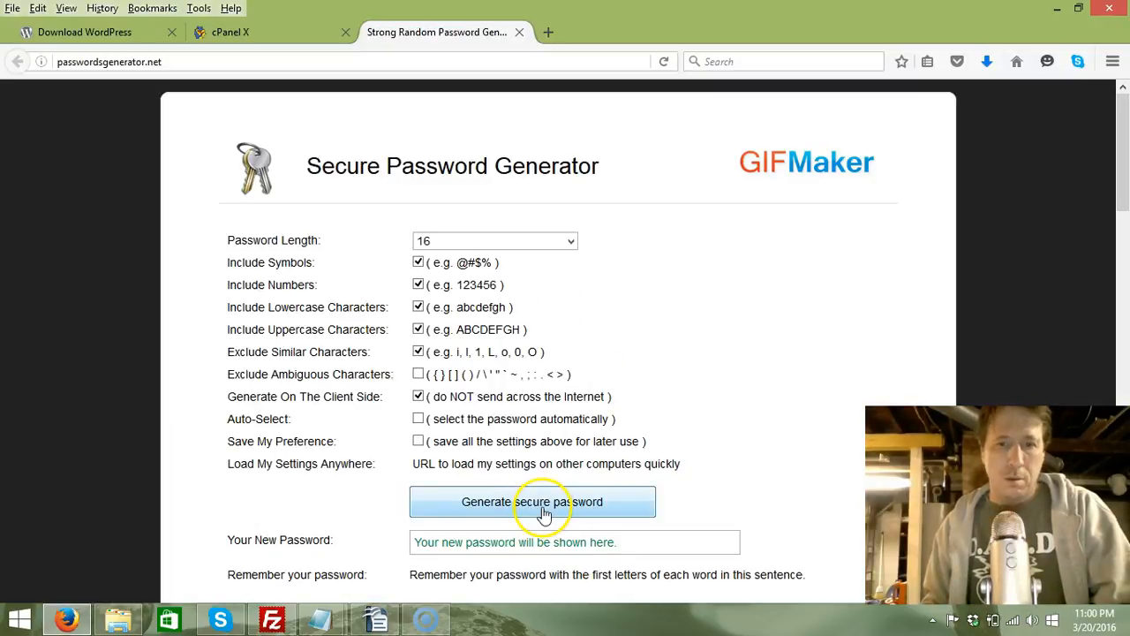
{"action": "left_click", "coordinate": [543, 509]}
{"action": "left_click_drag", "start_coordinate": [538, 541], "coordinate": [427, 542]}
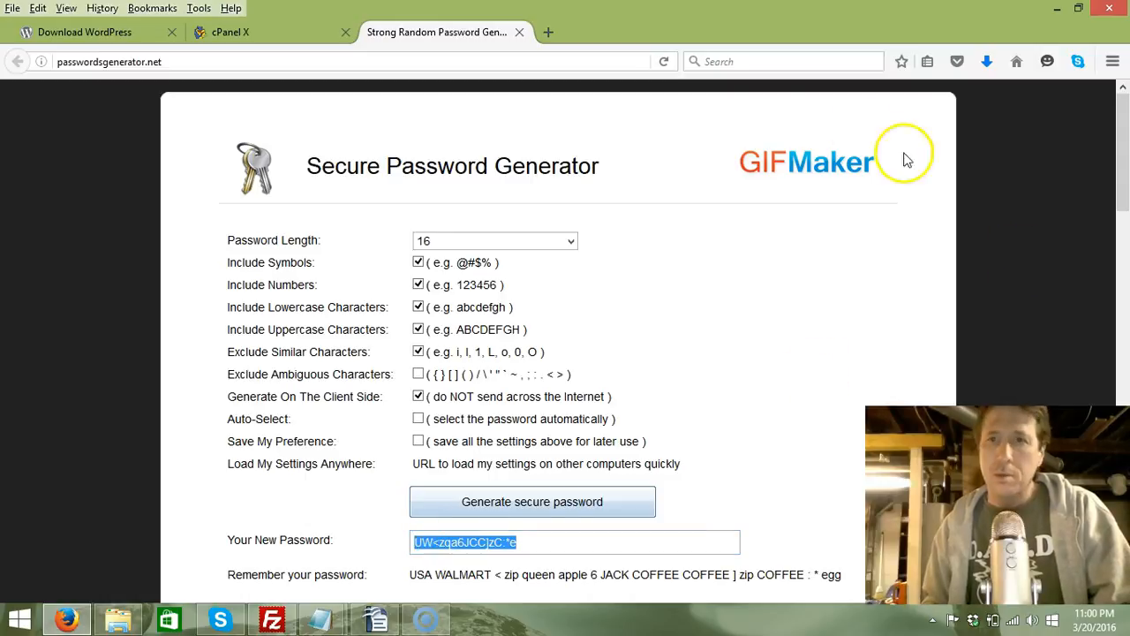
{"action": "left_click", "coordinate": [521, 32]}
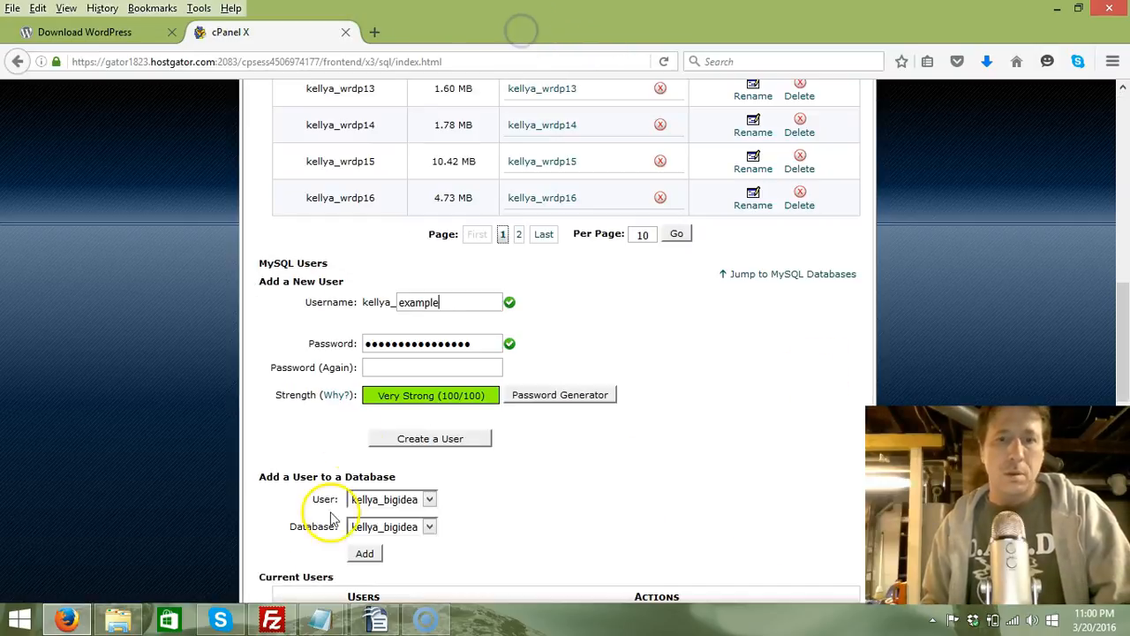
Record the generated password as pswd below the database name in New Text Document (11).txt and minimize the notes
{"action": "mouse_move", "coordinate": [320, 621]}
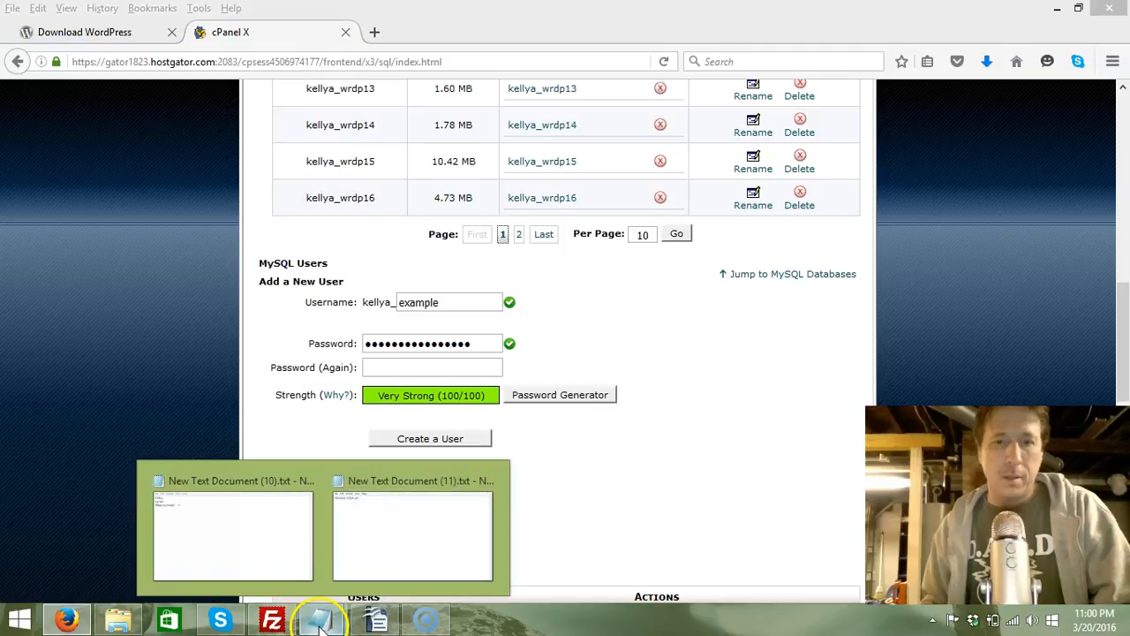
{"action": "left_click", "coordinate": [442, 558]}
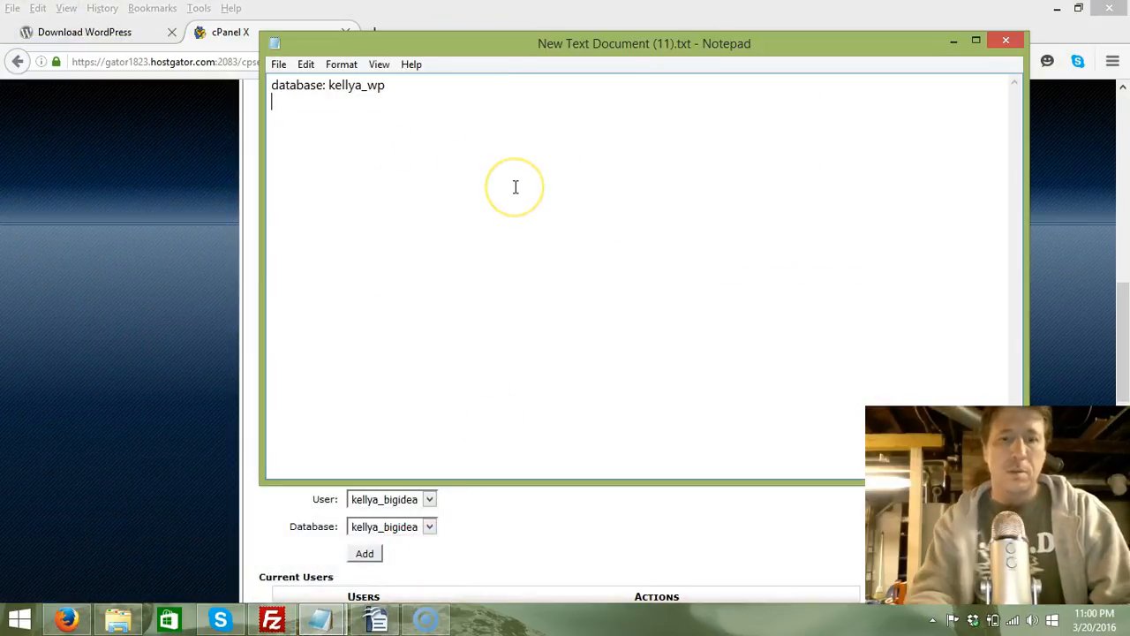
{"action": "left_click", "coordinate": [957, 42]}
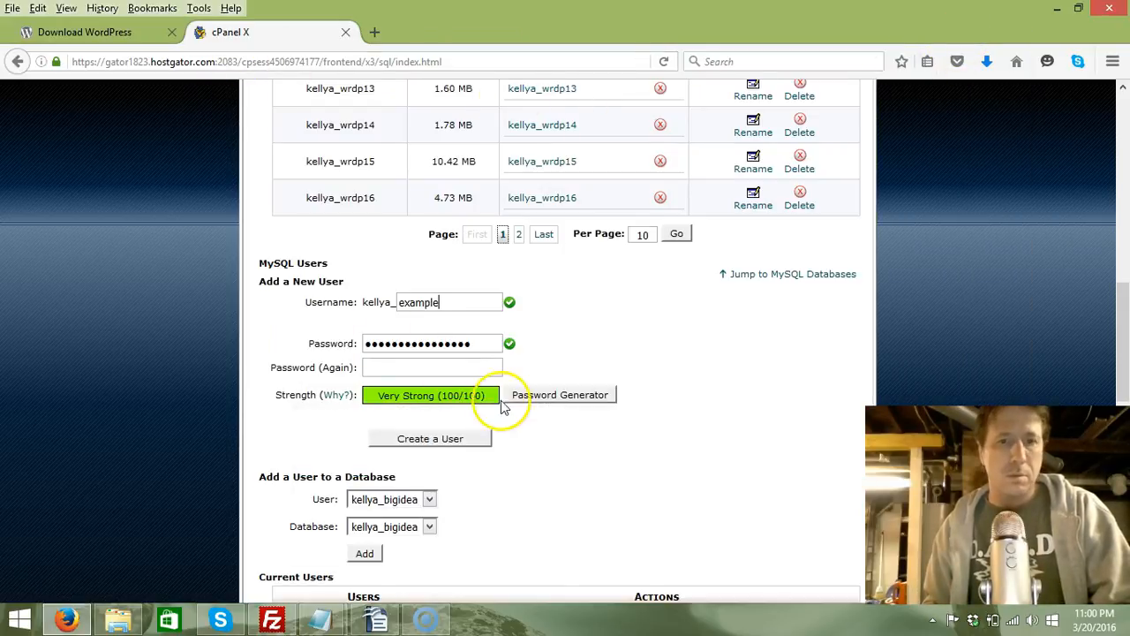
Enter the generated password in the new MySQL user's Password and Password (Again) fields and create the user
{"action": "left_click_drag", "start_coordinate": [477, 343], "coordinate": [359, 345]}
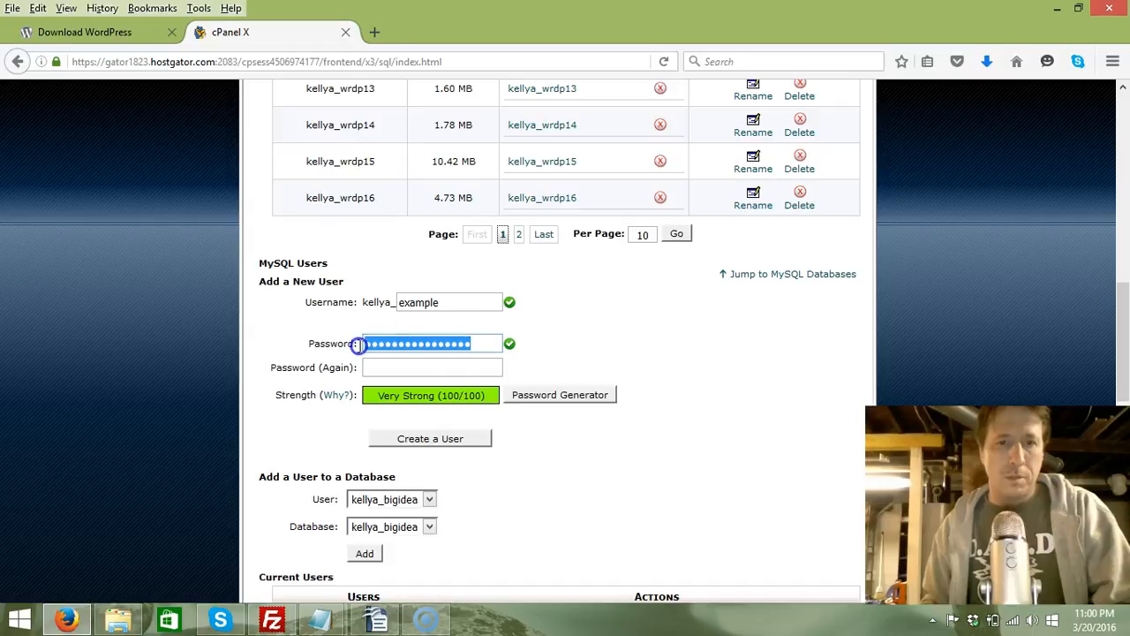
{"action": "left_click", "coordinate": [442, 339]}
{"action": "left_click", "coordinate": [455, 370]}
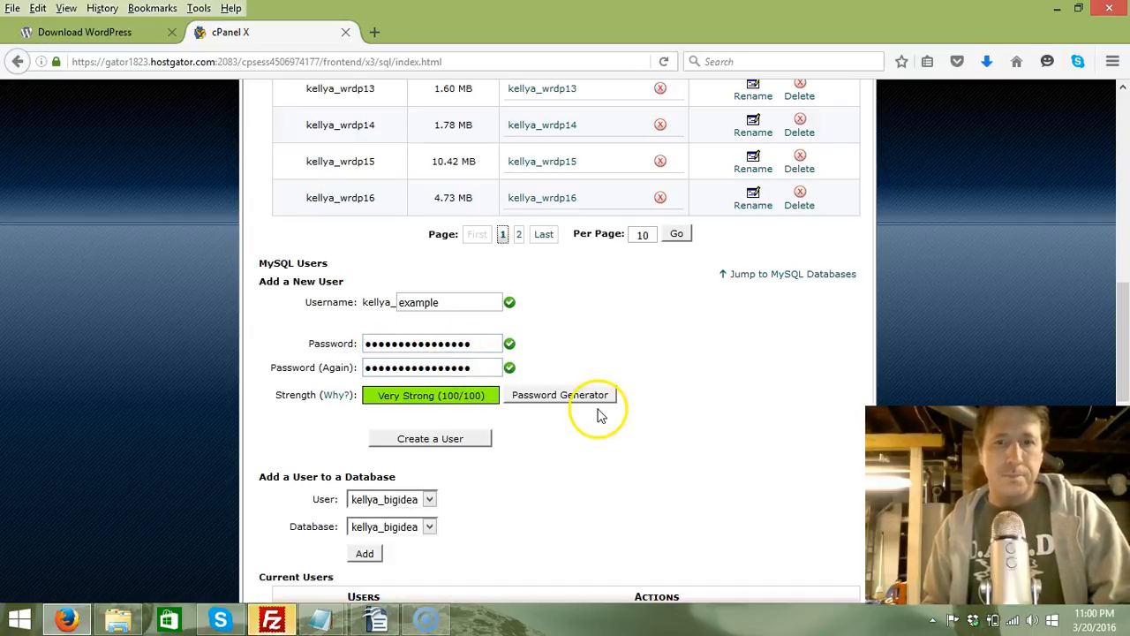
{"action": "left_click", "coordinate": [433, 441]}
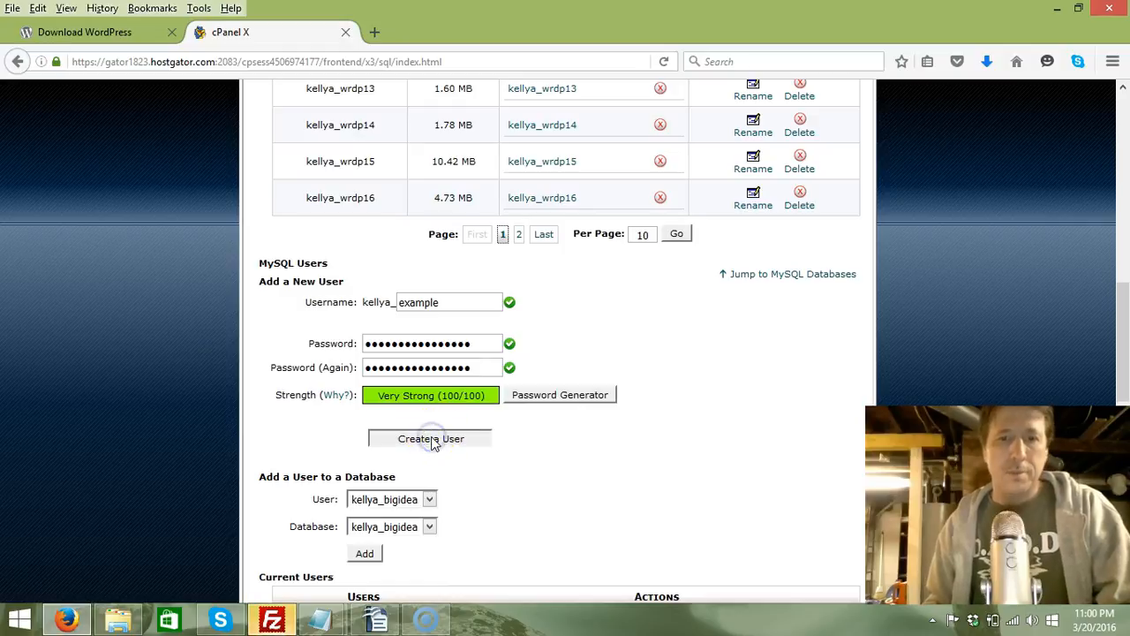
In FileZilla, resolve the existing-file conflict with Overwrite, always using this action for uploads only, and return to the browser
{"action": "left_click", "coordinate": [271, 621]}
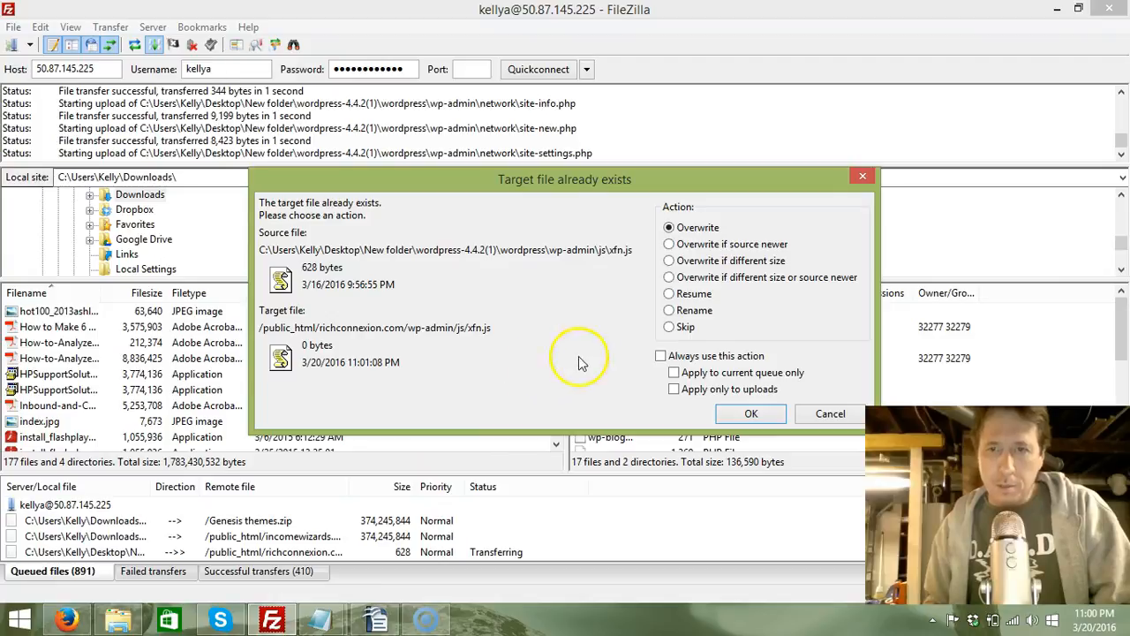
{"action": "left_click", "coordinate": [689, 327]}
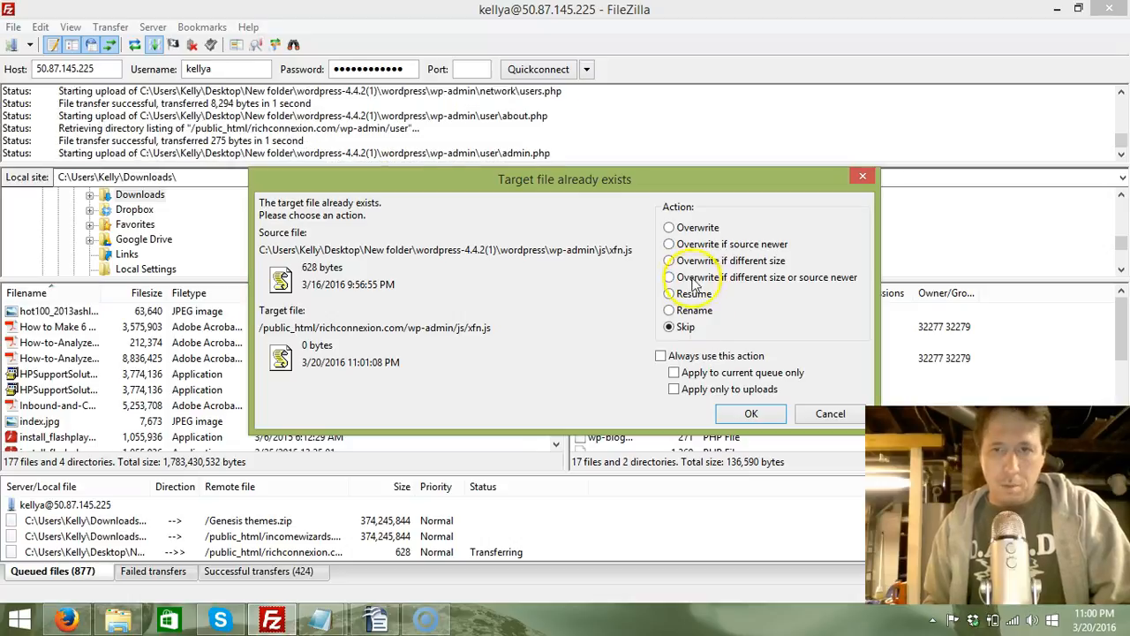
{"action": "left_click", "coordinate": [670, 227]}
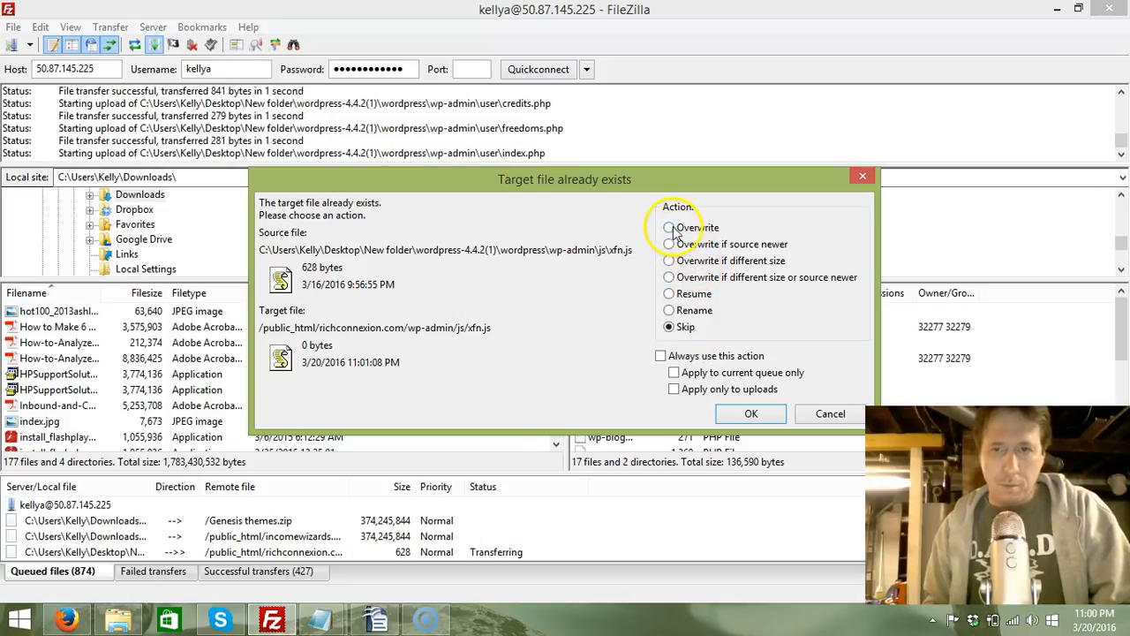
{"action": "left_click", "coordinate": [675, 390]}
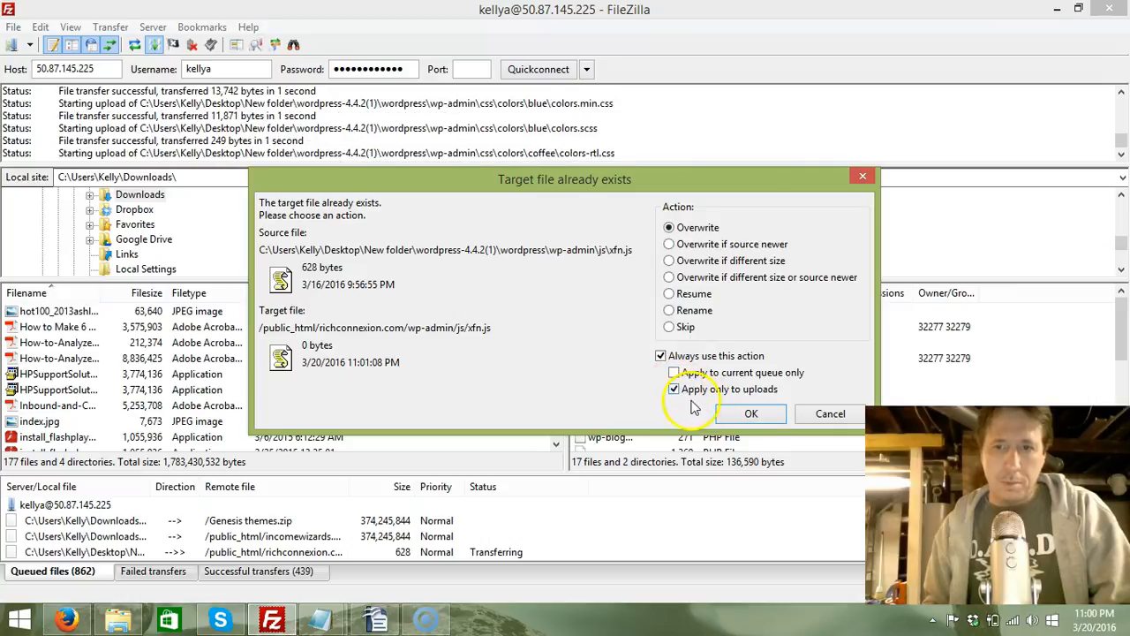
{"action": "left_click", "coordinate": [751, 413]}
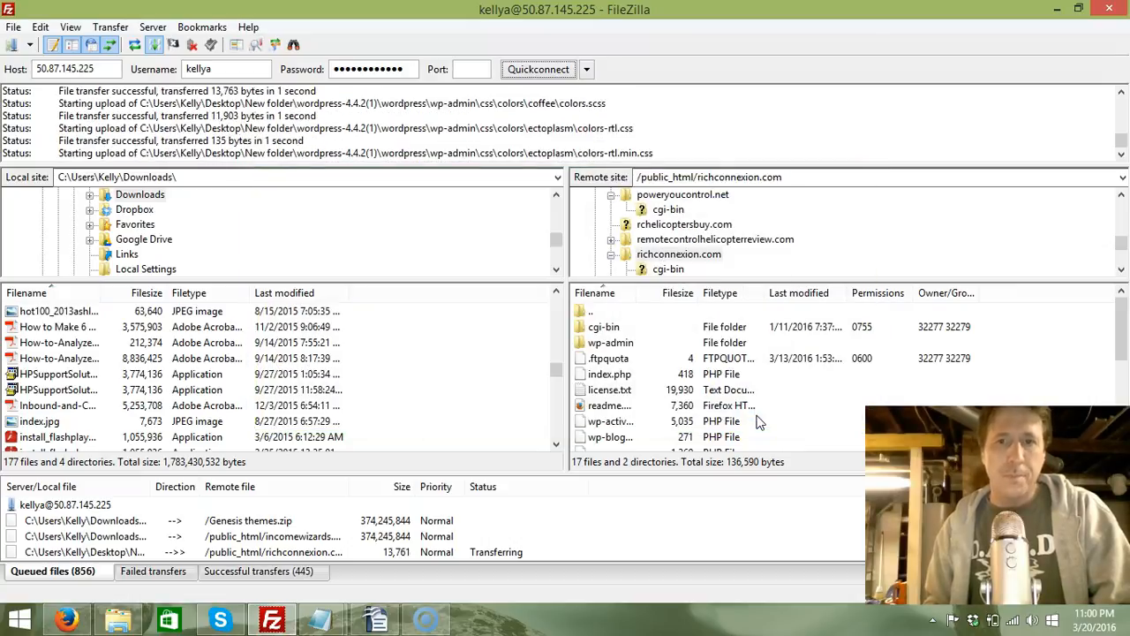
{"action": "left_click", "coordinate": [1057, 9]}
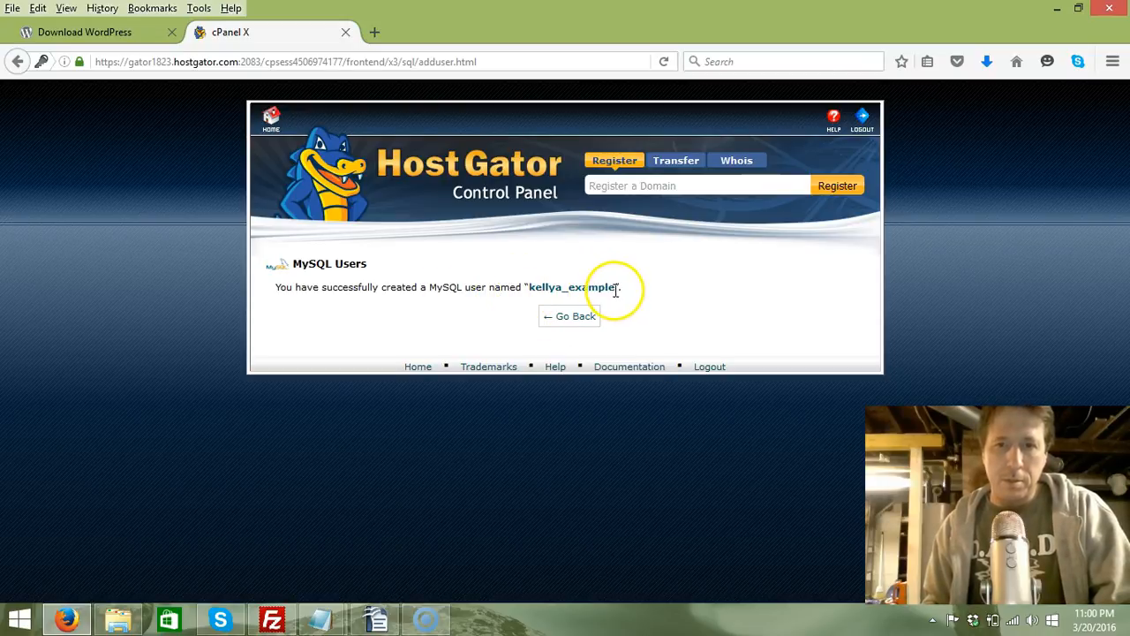
Copy the new MySQL username into the notes as user, and check the upload's progress in FileZilla before returning to the browser
{"action": "left_click_drag", "start_coordinate": [615, 288], "coordinate": [543, 285]}
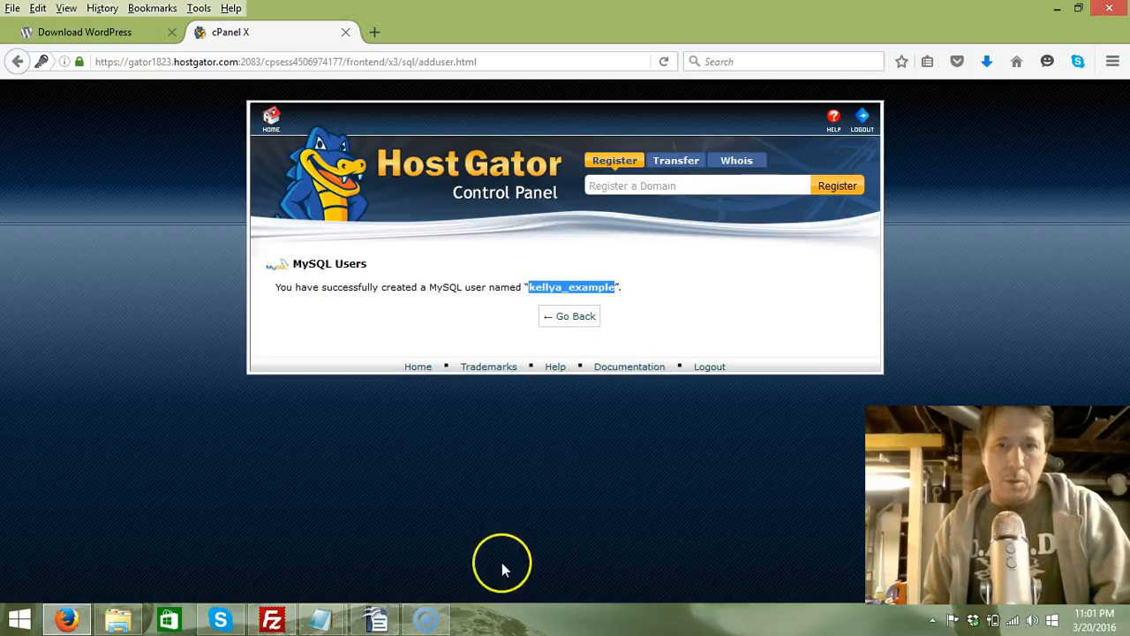
{"action": "left_click", "coordinate": [319, 620]}
{"action": "left_click", "coordinate": [371, 572]}
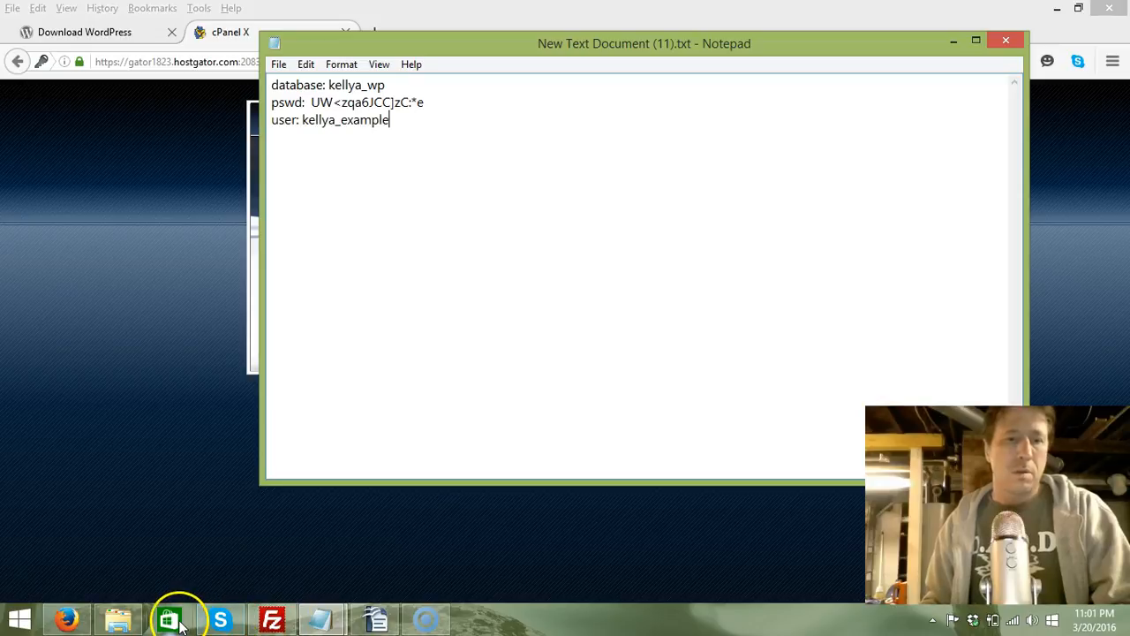
{"action": "left_click", "coordinate": [63, 618]}
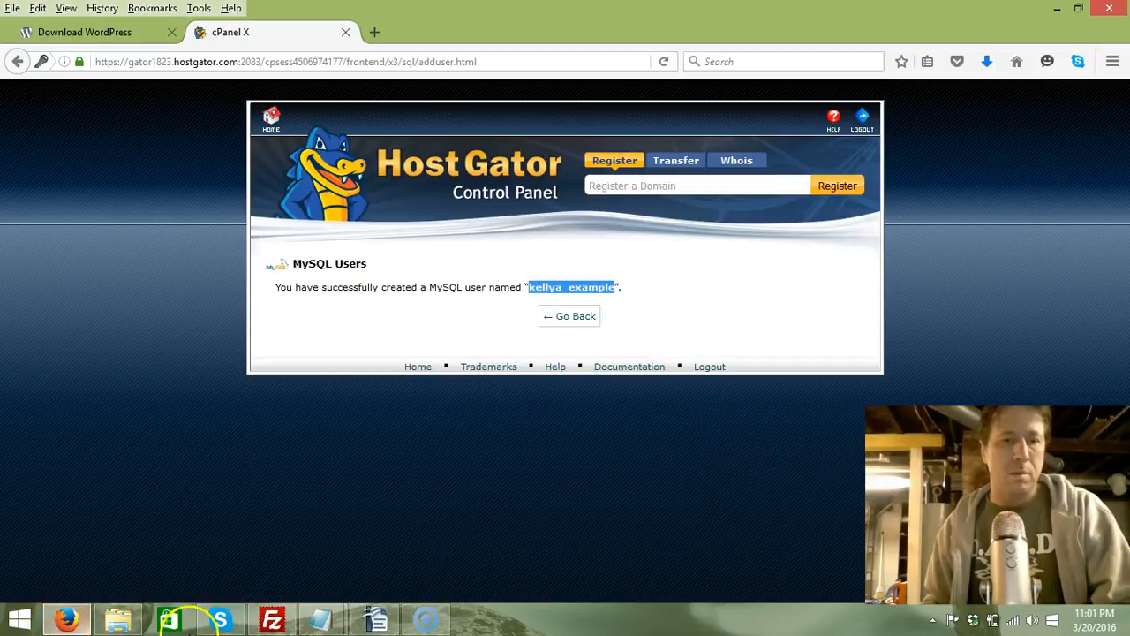
{"action": "left_click", "coordinate": [271, 620]}
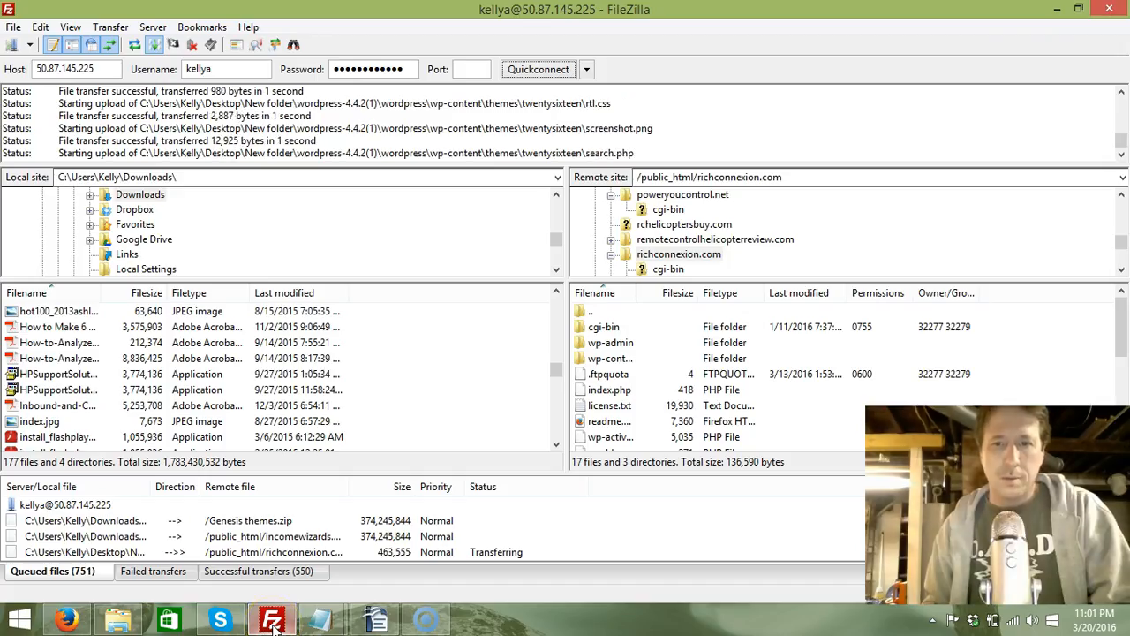
{"action": "left_click", "coordinate": [71, 622]}
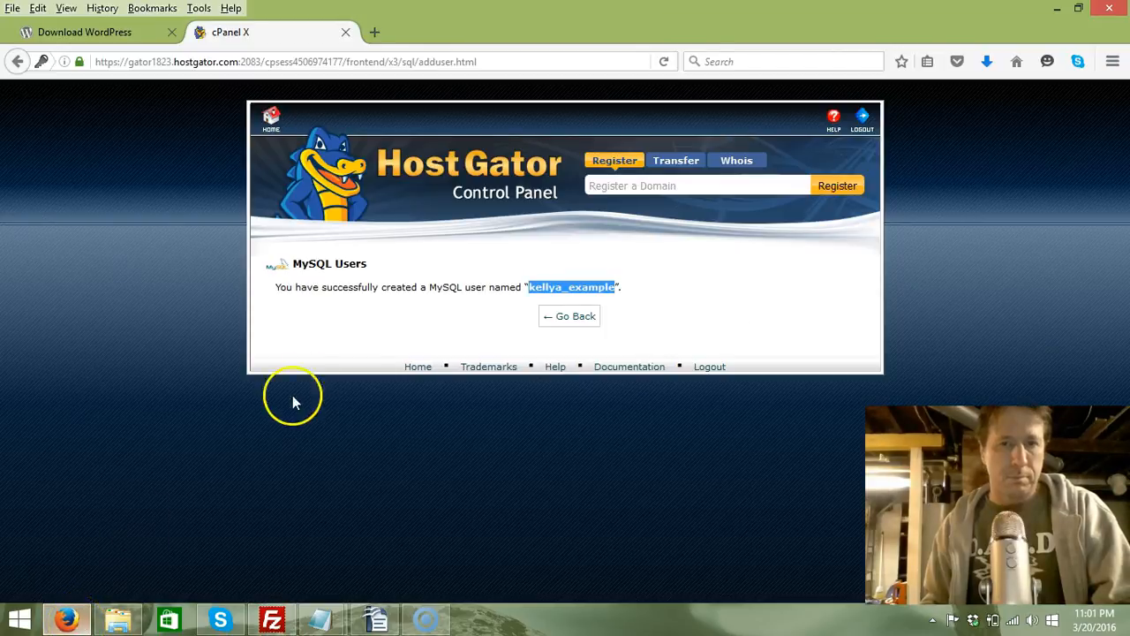
Go back to the MySQL Databases page and add the new example user to the wp database
{"action": "left_click", "coordinate": [576, 320]}
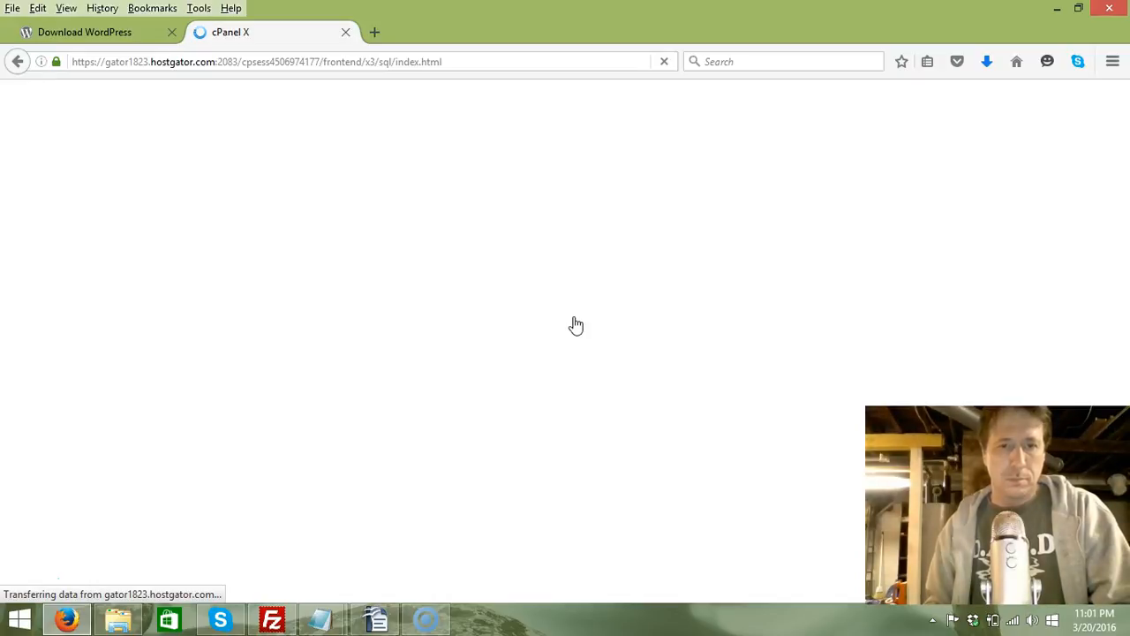
{"action": "scroll", "coordinate": [576, 340], "scroll_direction": "down", "scroll_amount": 5}
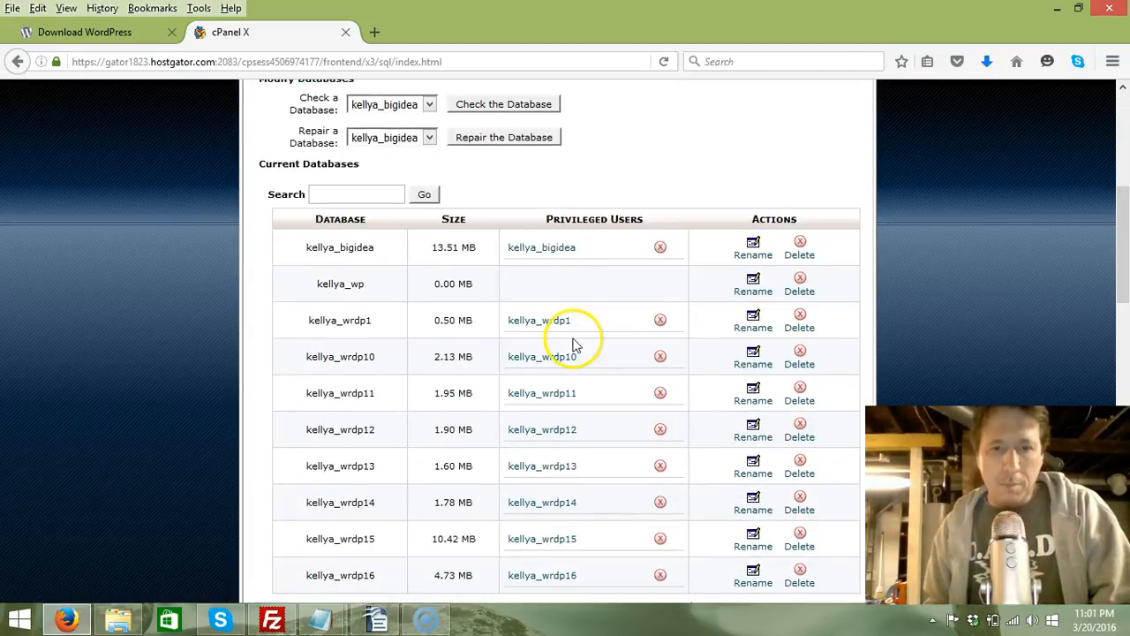
{"action": "scroll", "coordinate": [573, 347], "scroll_direction": "down", "scroll_amount": 5}
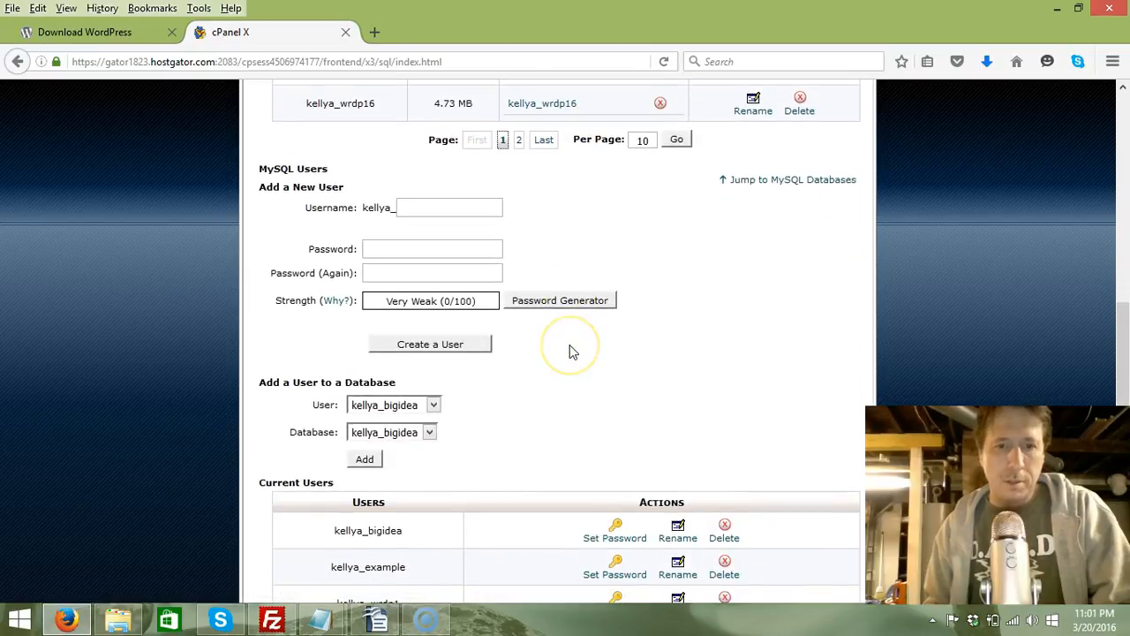
{"action": "scroll", "coordinate": [570, 351], "scroll_direction": "down", "scroll_amount": 2}
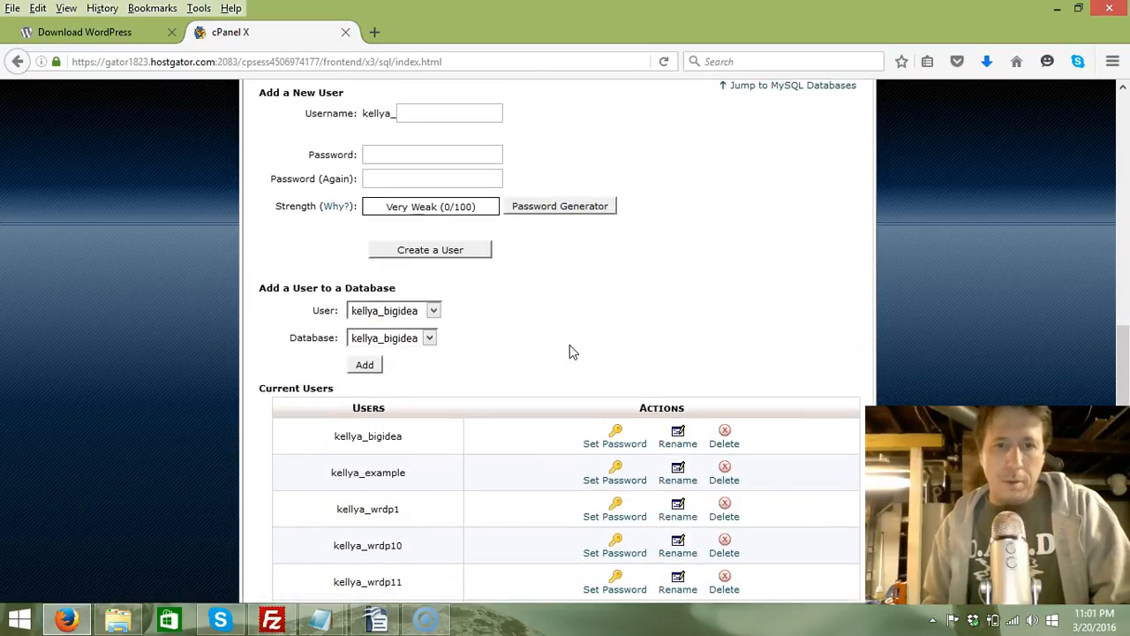
{"action": "scroll", "coordinate": [570, 351], "scroll_direction": "down", "scroll_amount": 2}
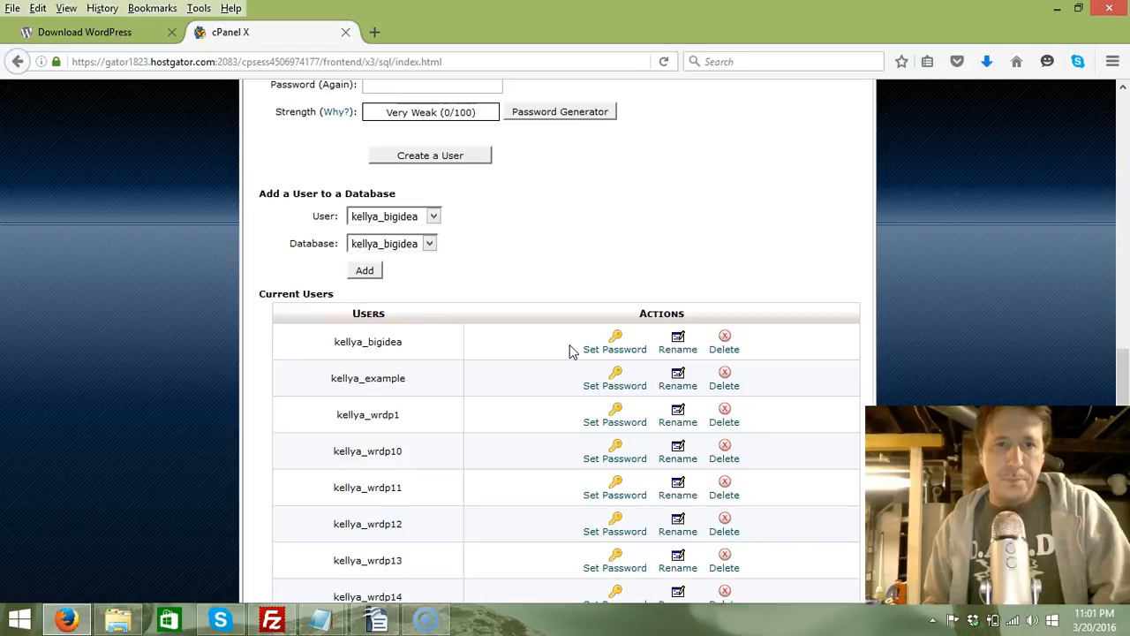
{"action": "scroll", "coordinate": [570, 344], "scroll_direction": "up", "scroll_amount": 2}
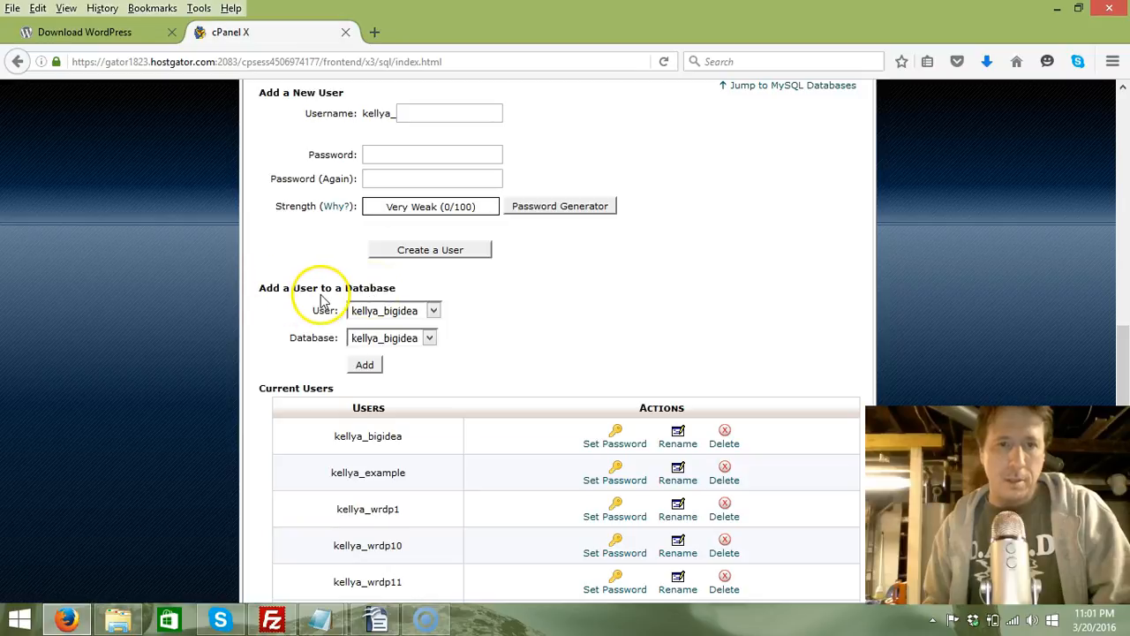
{"action": "left_click", "coordinate": [433, 311]}
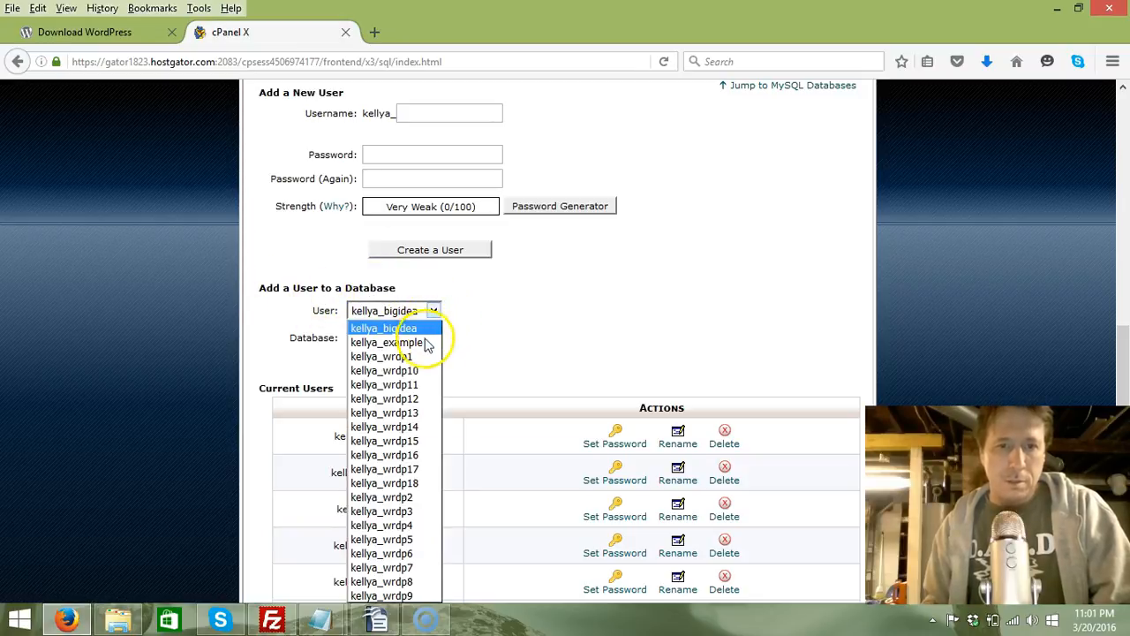
{"action": "left_click", "coordinate": [425, 343]}
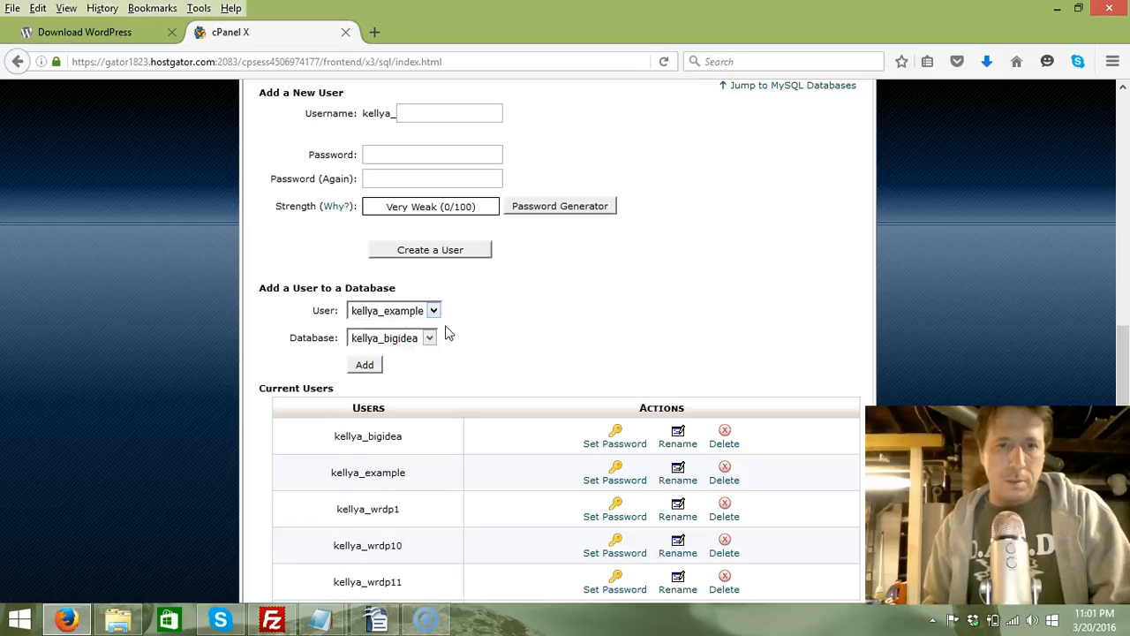
{"action": "left_click", "coordinate": [429, 338]}
{"action": "left_click", "coordinate": [415, 368]}
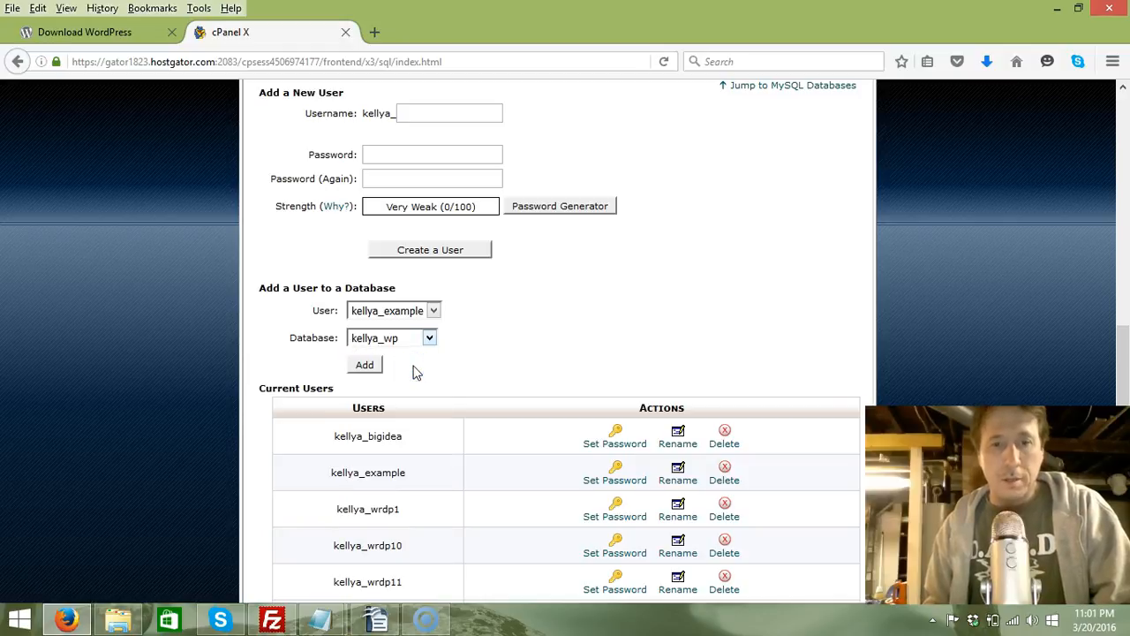
{"action": "left_click", "coordinate": [367, 367]}
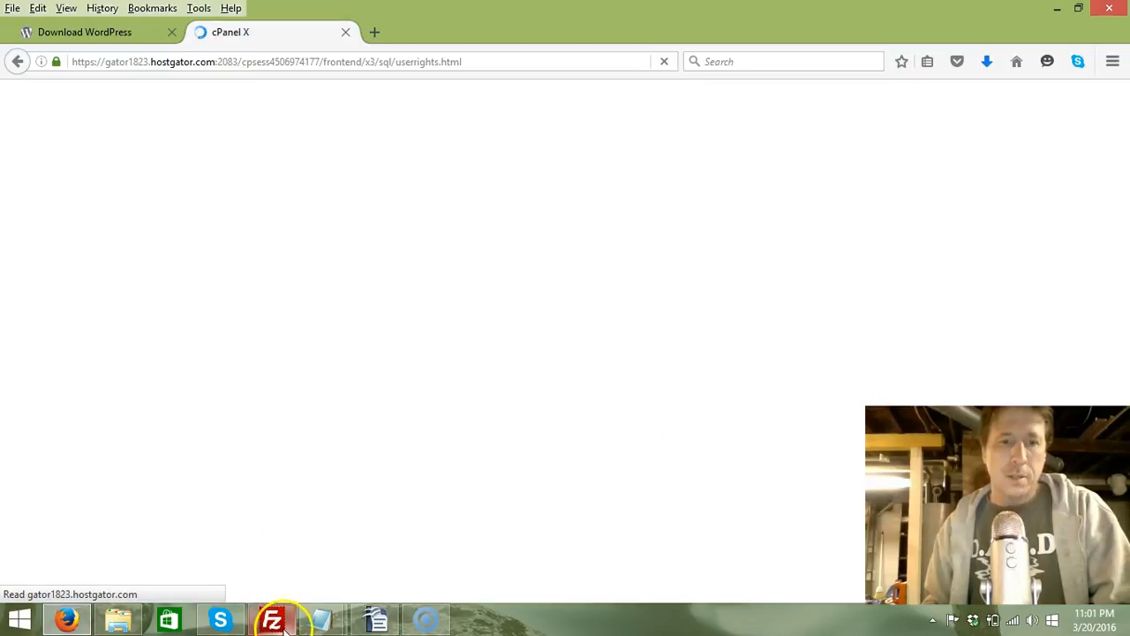
Check the progress of the WordPress upload in FileZilla's transfer queue and return to the browser
{"action": "left_click", "coordinate": [272, 620]}
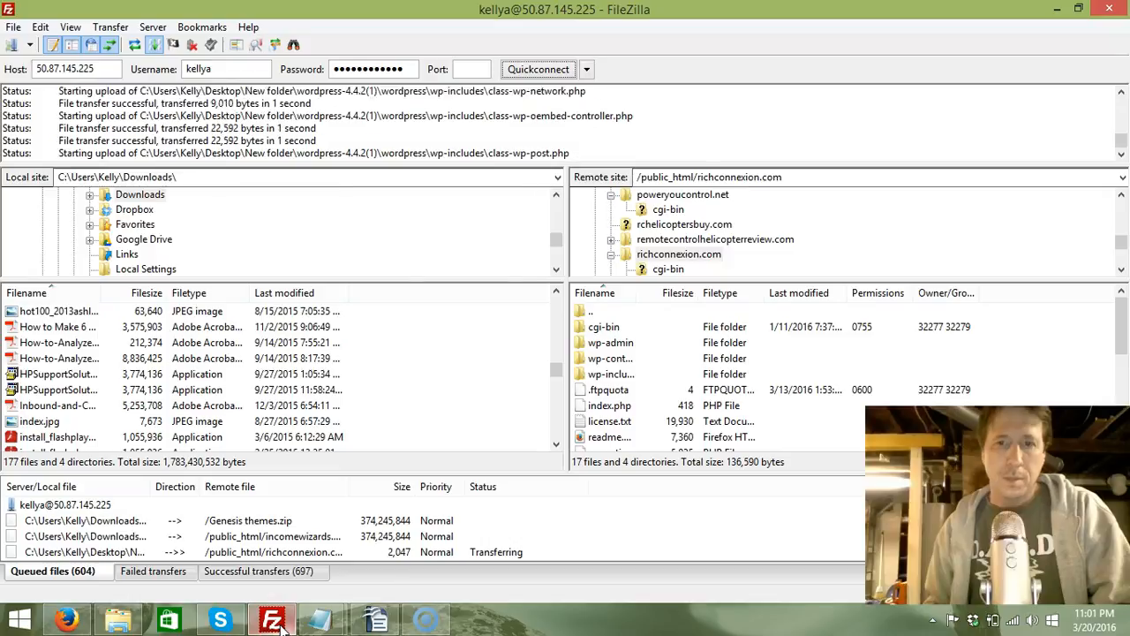
{"action": "left_click", "coordinate": [272, 621]}
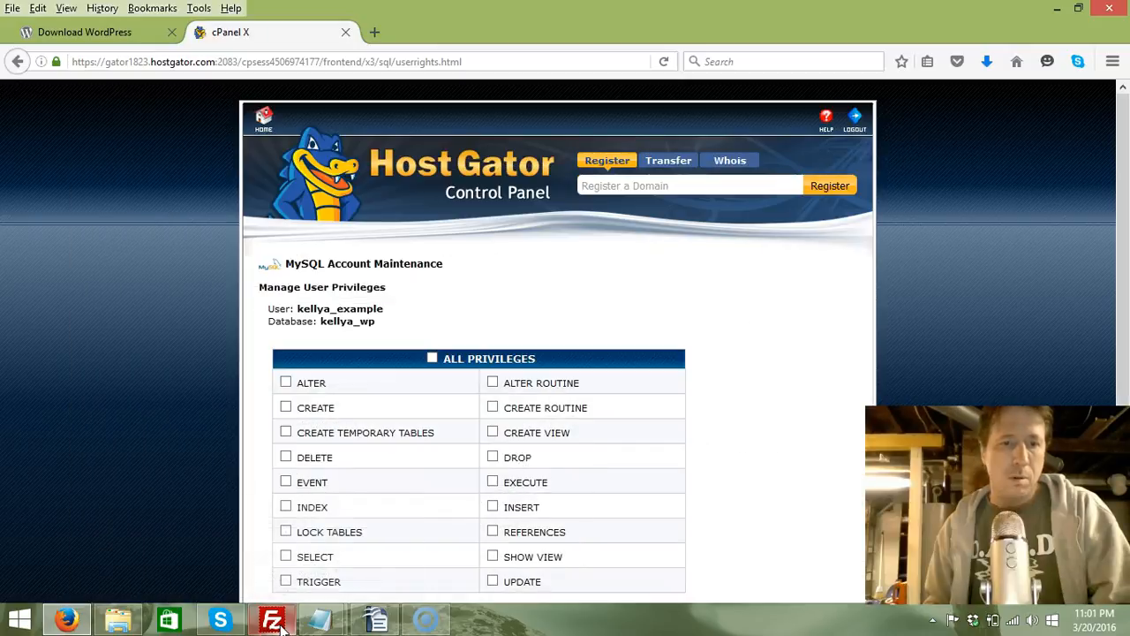
{"action": "left_click", "coordinate": [273, 621]}
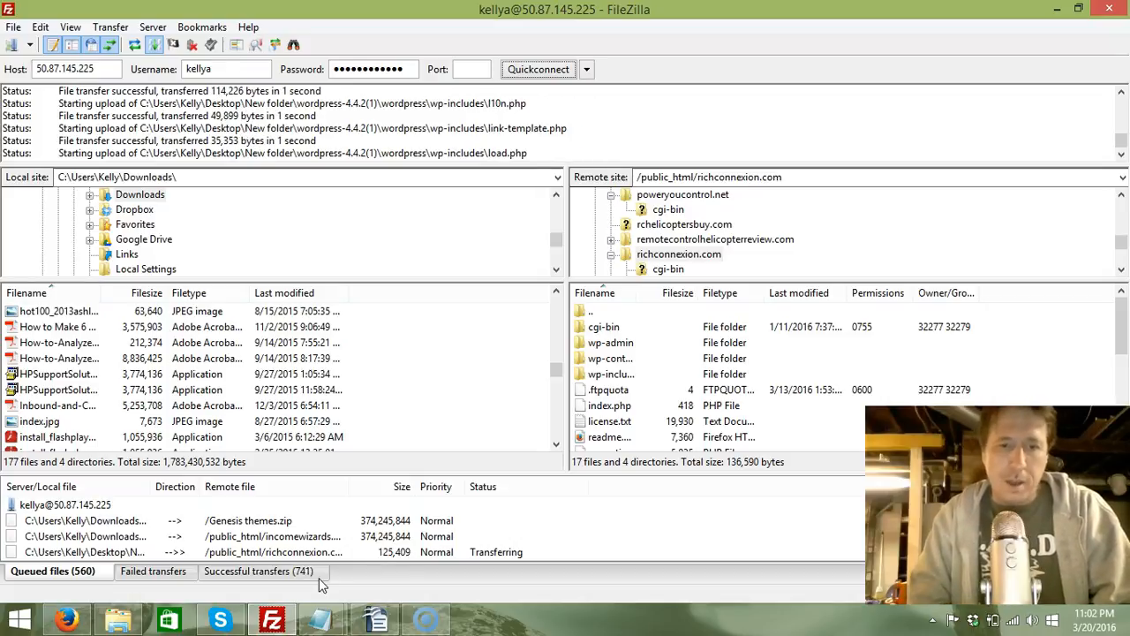
{"action": "left_click", "coordinate": [398, 622]}
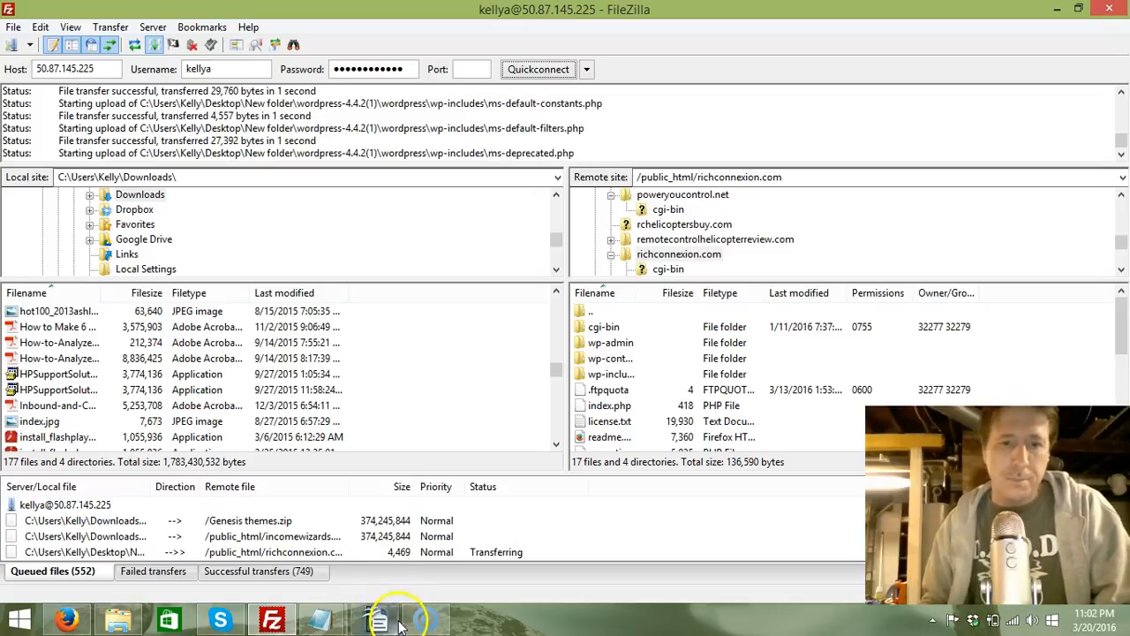
{"action": "left_click", "coordinate": [68, 620]}
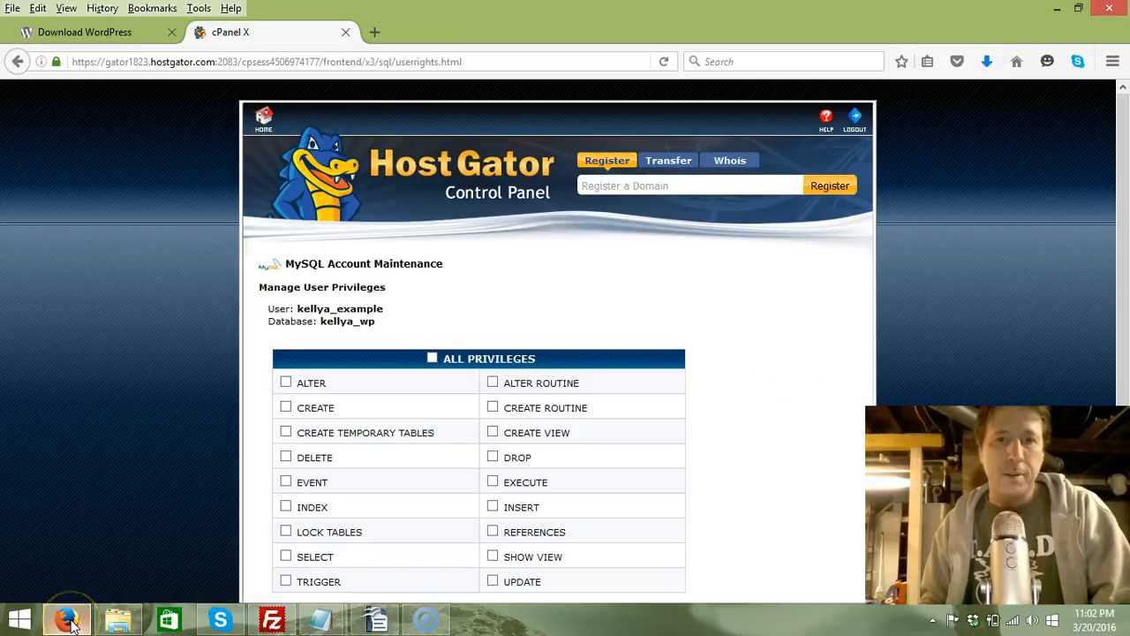
Grant the example user ALL PRIVILEGES on the wp database and apply the changes
{"action": "scroll", "coordinate": [667, 399], "scroll_direction": "down", "scroll_amount": 2}
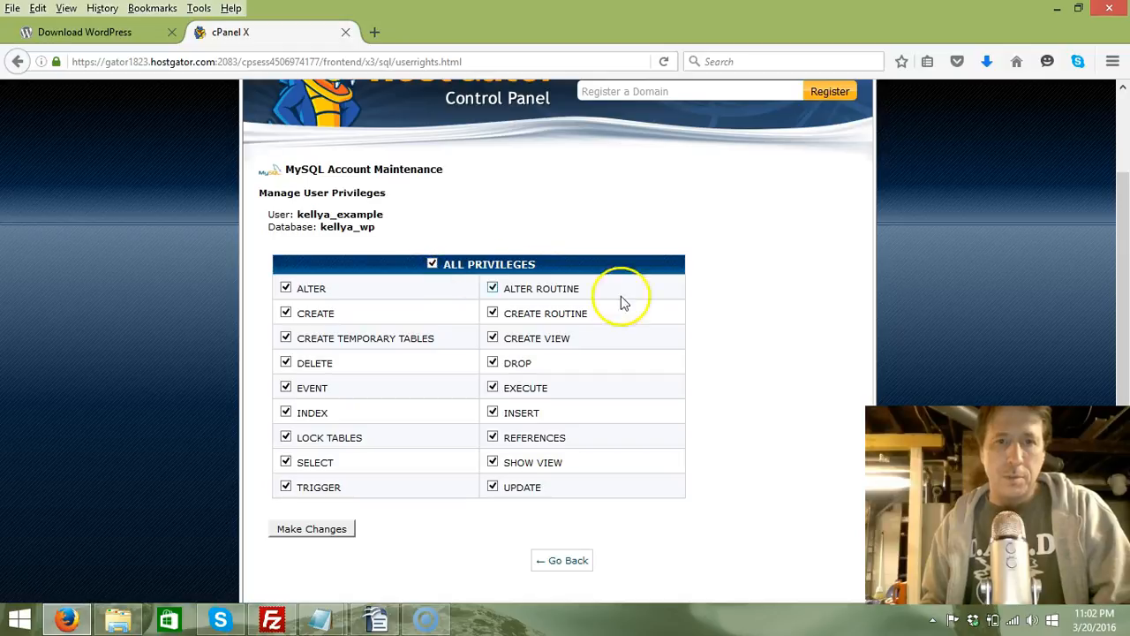
{"action": "scroll", "coordinate": [711, 343], "scroll_direction": "down", "scroll_amount": 1}
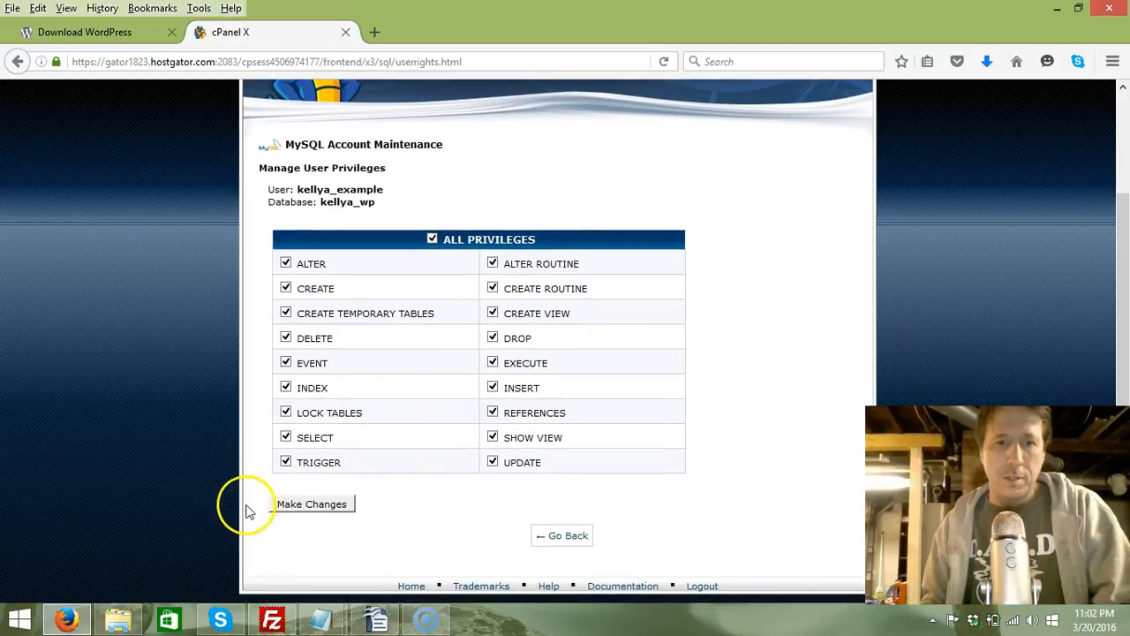
{"action": "left_click", "coordinate": [310, 506]}
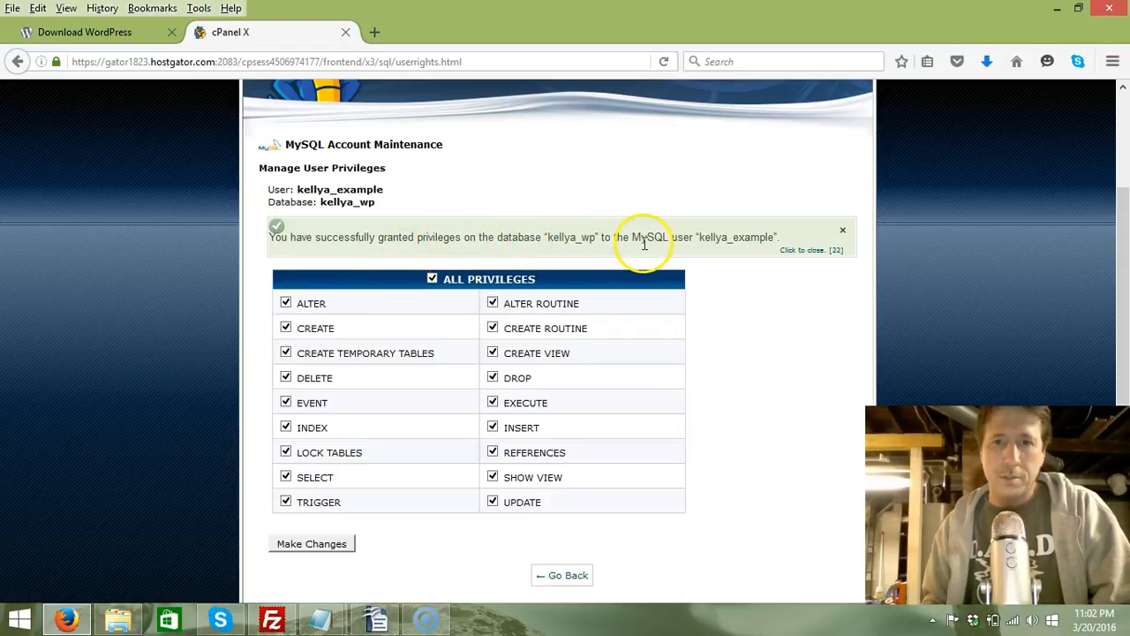
{"action": "scroll", "coordinate": [765, 452], "scroll_direction": "down", "scroll_amount": 1}
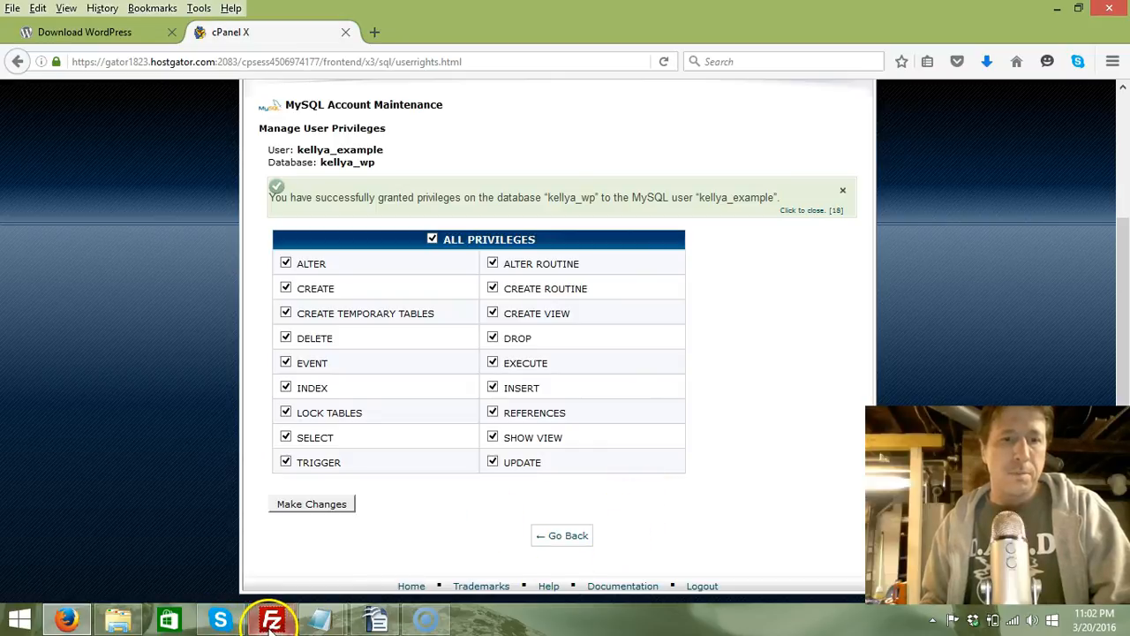
{"action": "mouse_move", "coordinate": [272, 622]}
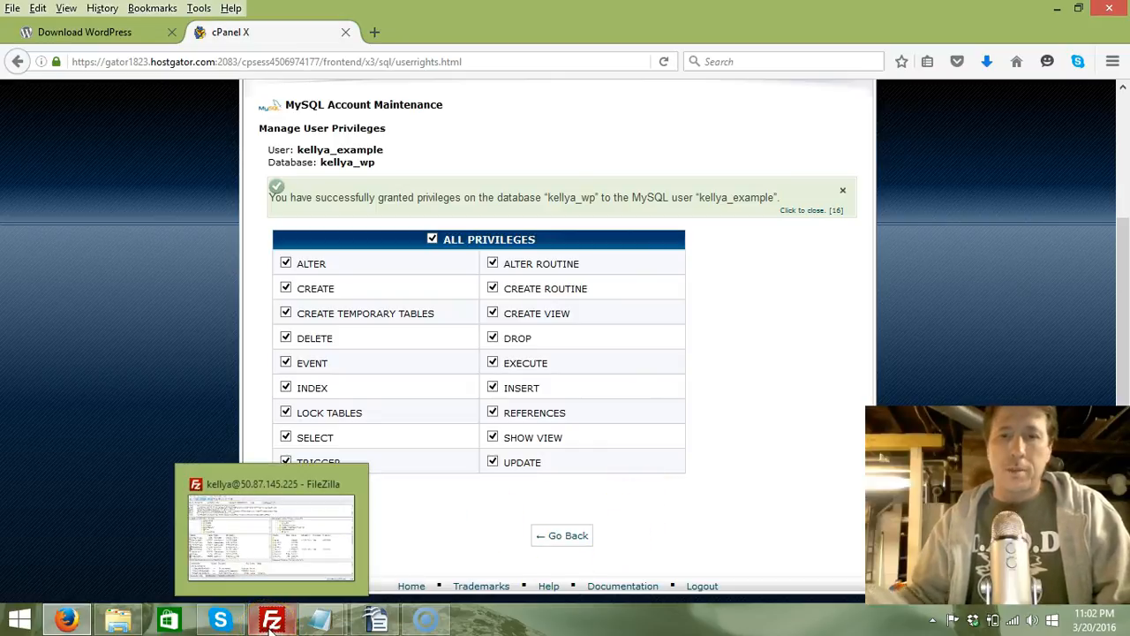
Go back to the MySQL Databases page and review the current databases, their privileged users and the current users list
{"action": "left_click", "coordinate": [573, 539]}
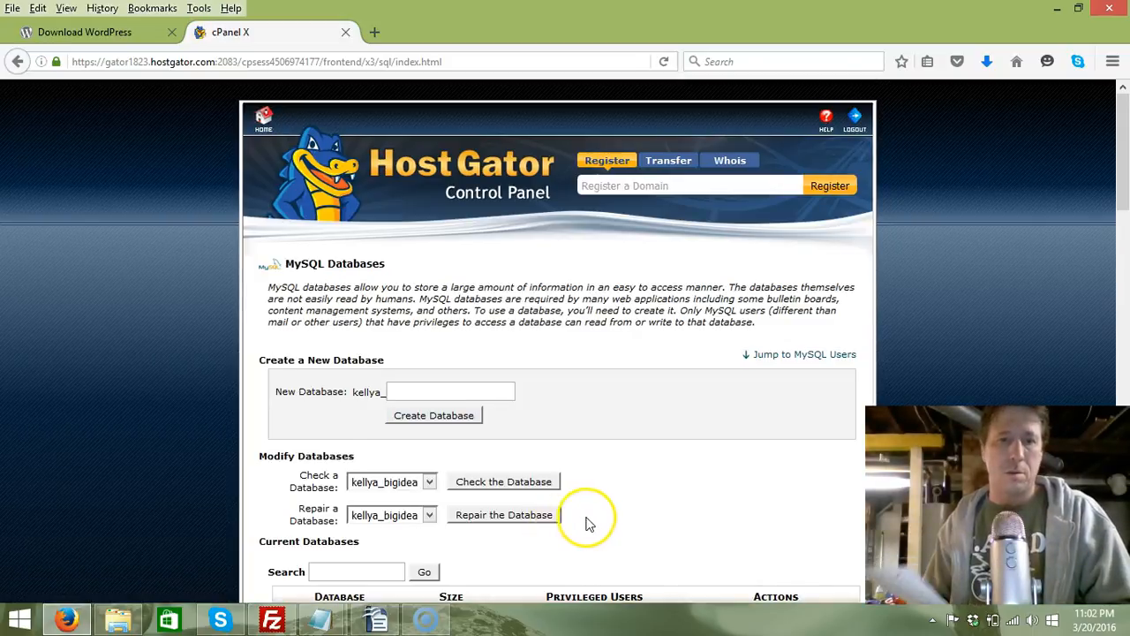
{"action": "scroll", "coordinate": [588, 522], "scroll_direction": "down", "scroll_amount": 10}
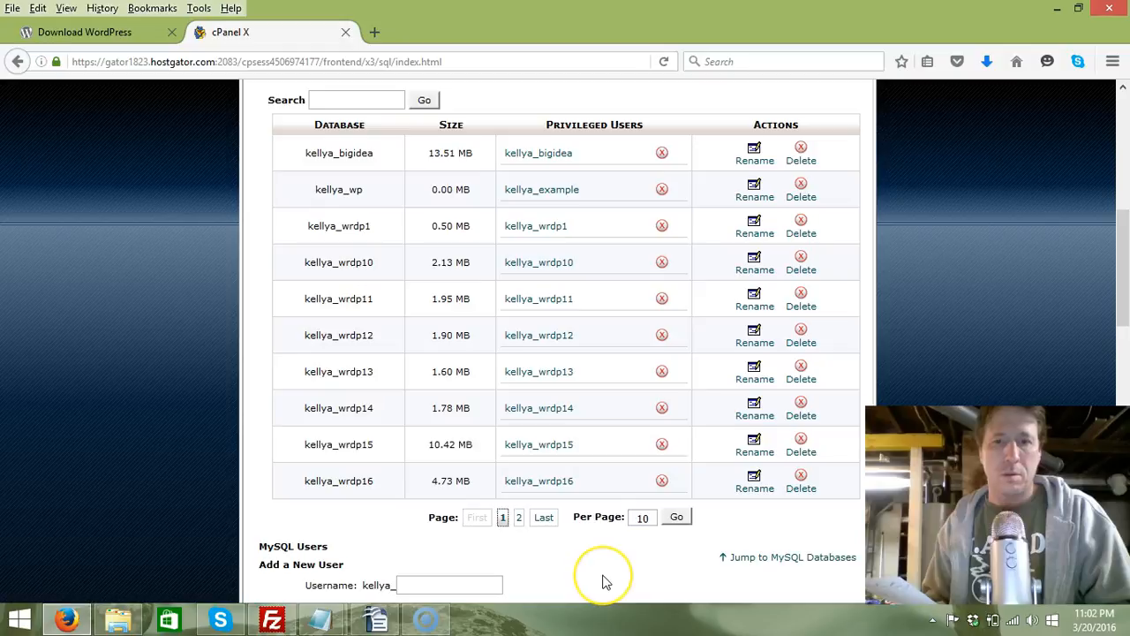
{"action": "scroll", "coordinate": [605, 580], "scroll_direction": "up", "scroll_amount": 4}
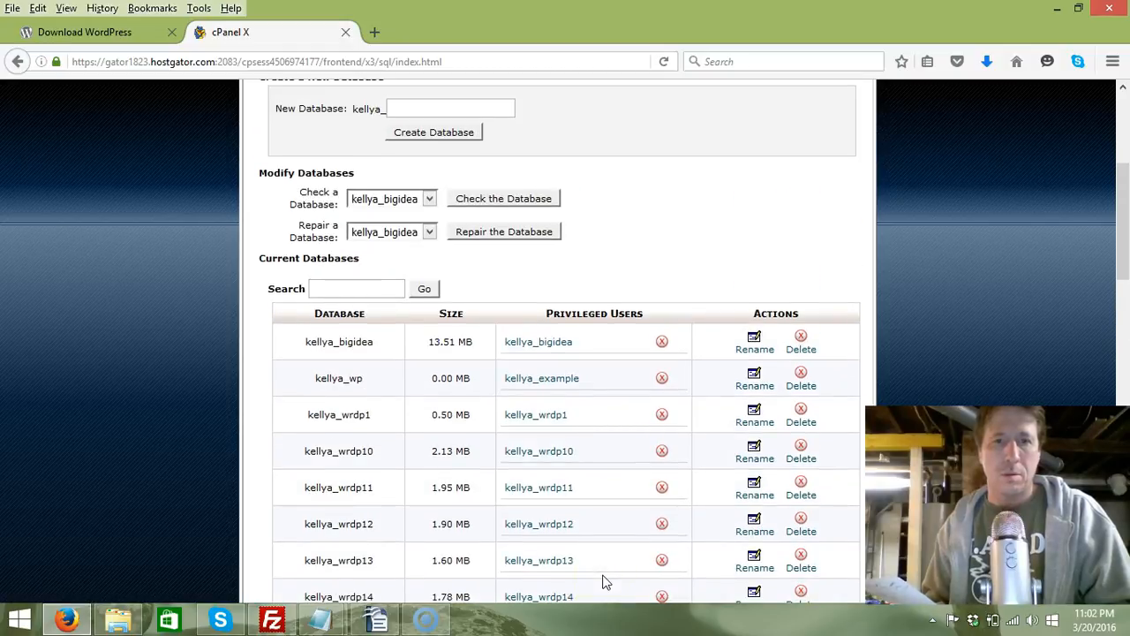
{"action": "scroll", "coordinate": [605, 580], "scroll_direction": "down", "scroll_amount": 12}
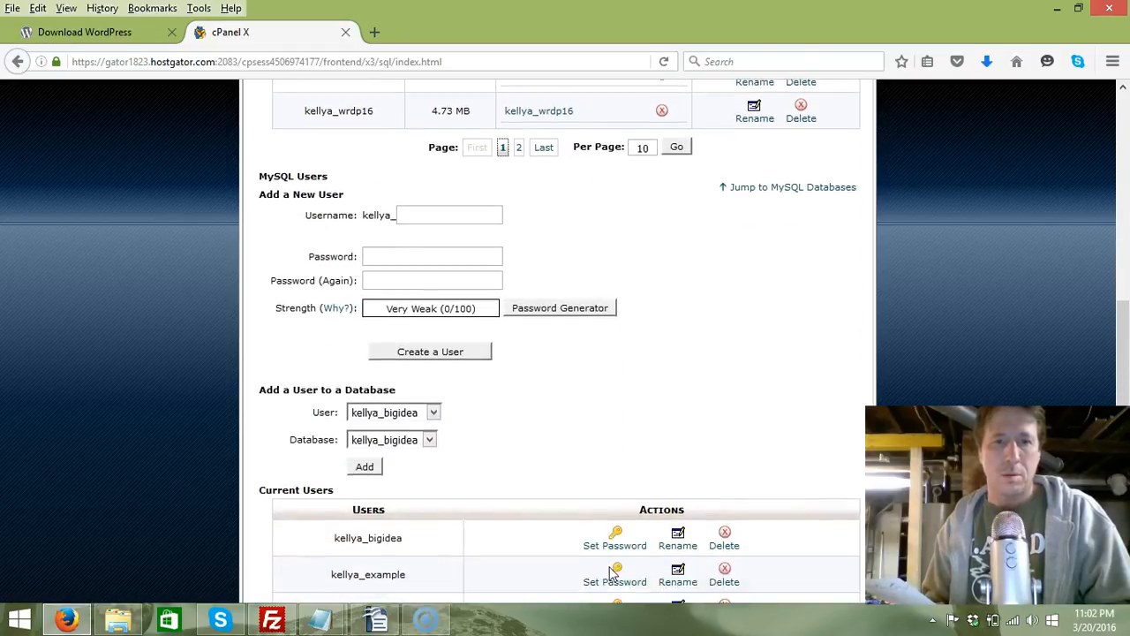
{"action": "scroll", "coordinate": [612, 572], "scroll_direction": "down", "scroll_amount": 1}
{"action": "scroll", "coordinate": [612, 572], "scroll_direction": "down", "scroll_amount": 15}
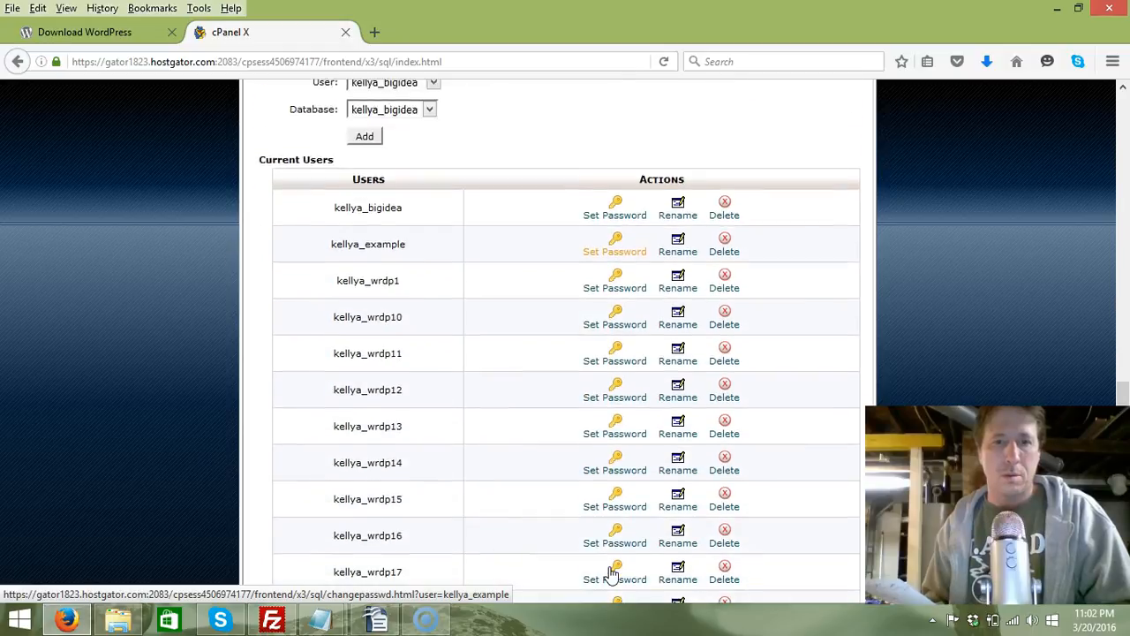
{"action": "scroll", "coordinate": [606, 560], "scroll_direction": "up", "scroll_amount": 20}
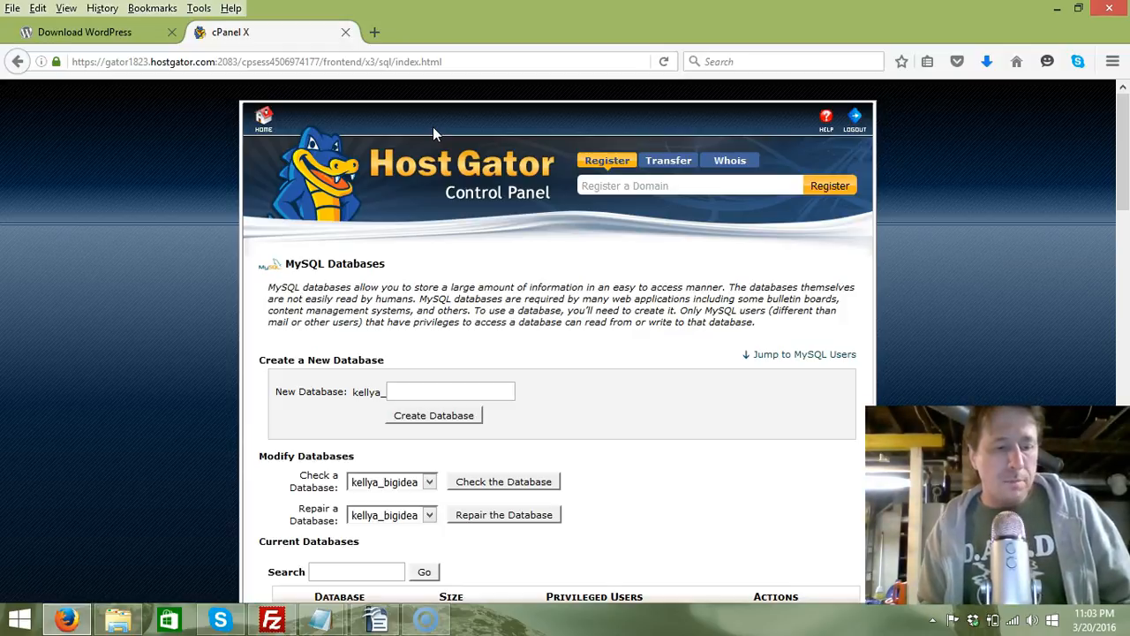
Open incomewizards.com in a new browser tab and look through its home page down to the footer links
{"action": "left_click", "coordinate": [381, 31]}
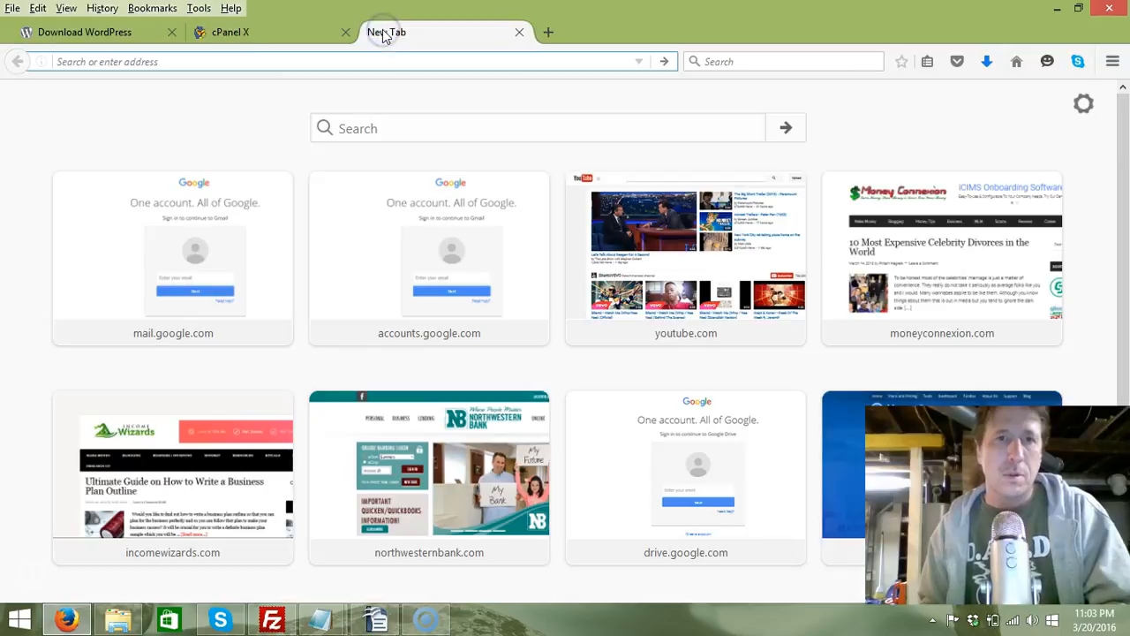
{"action": "left_click", "coordinate": [95, 490]}
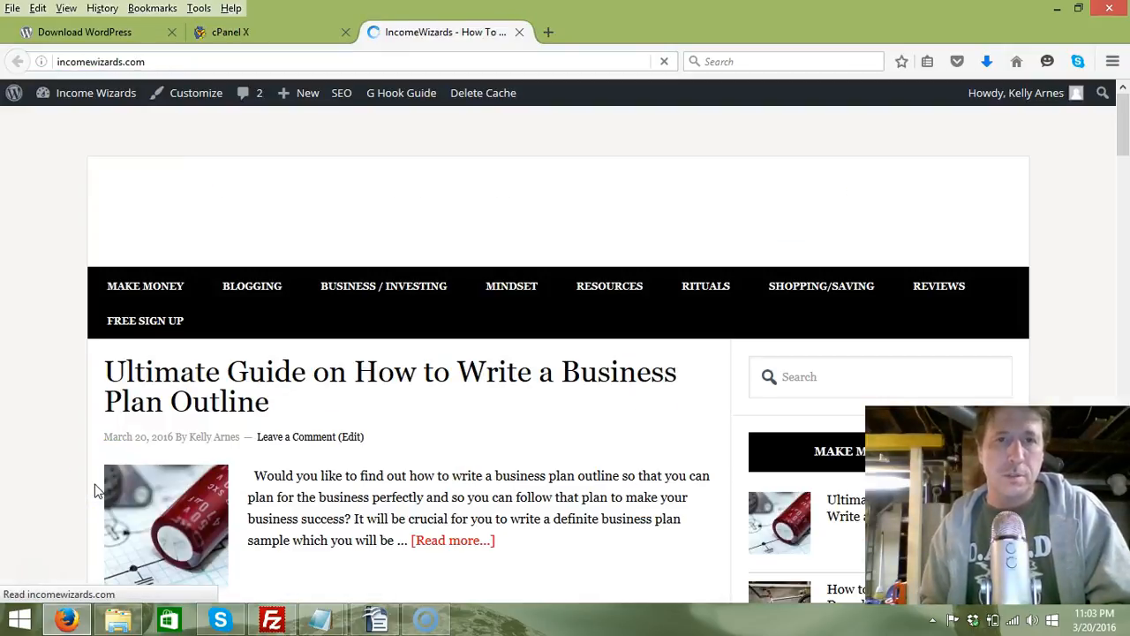
{"action": "scroll", "coordinate": [438, 401], "scroll_direction": "down", "scroll_amount": 15}
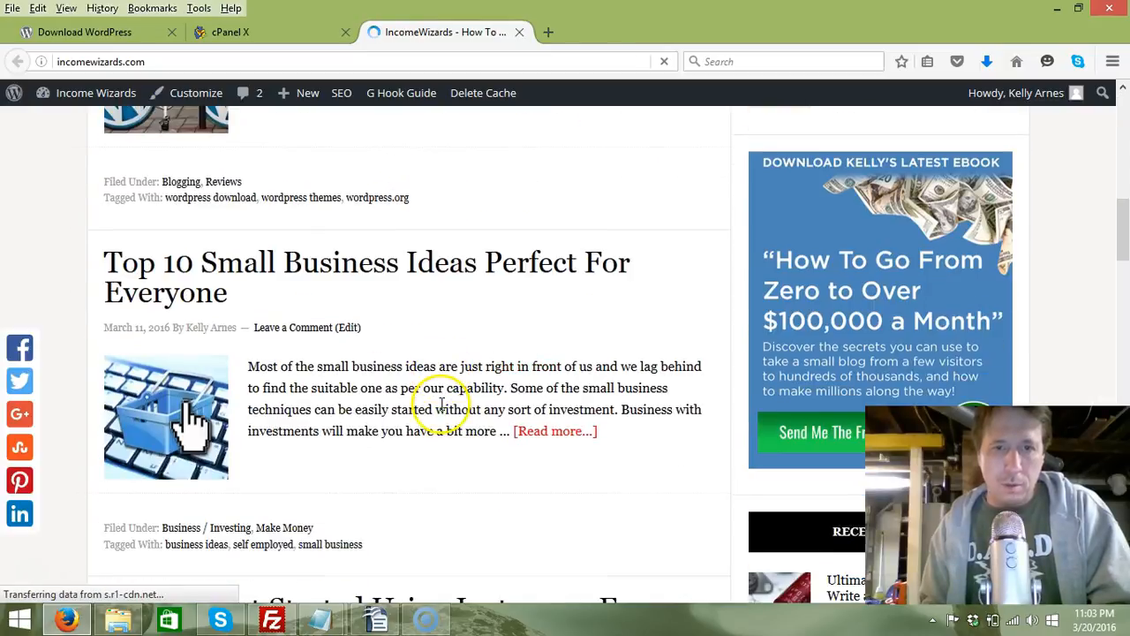
{"action": "scroll", "coordinate": [523, 439], "scroll_direction": "down", "scroll_amount": 2}
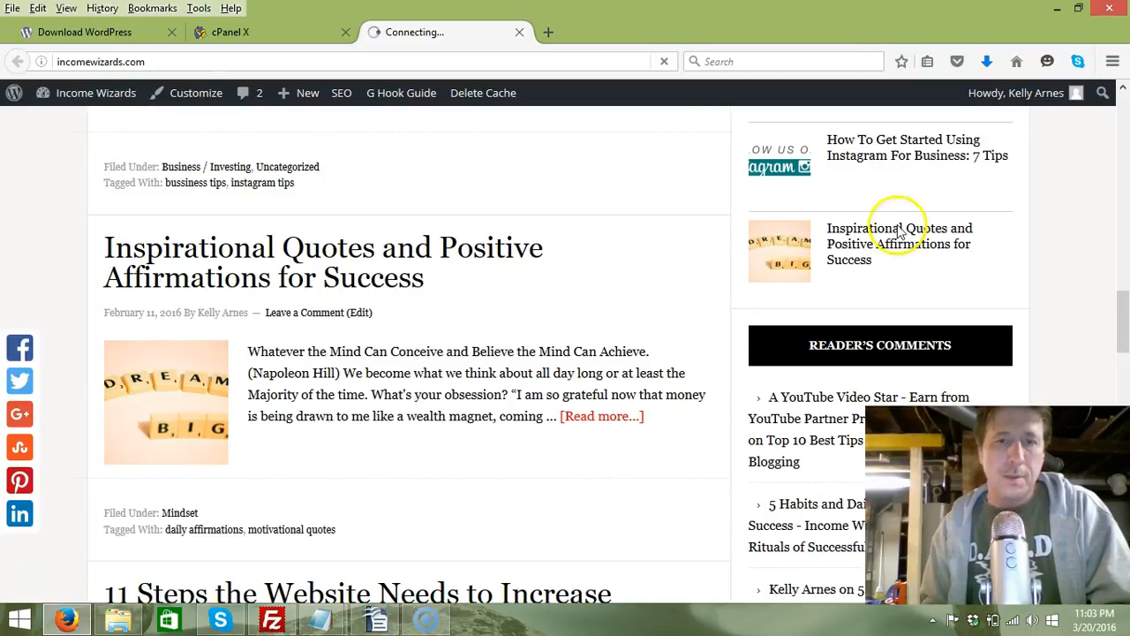
{"action": "scroll", "coordinate": [680, 461], "scroll_direction": "down", "scroll_amount": 10}
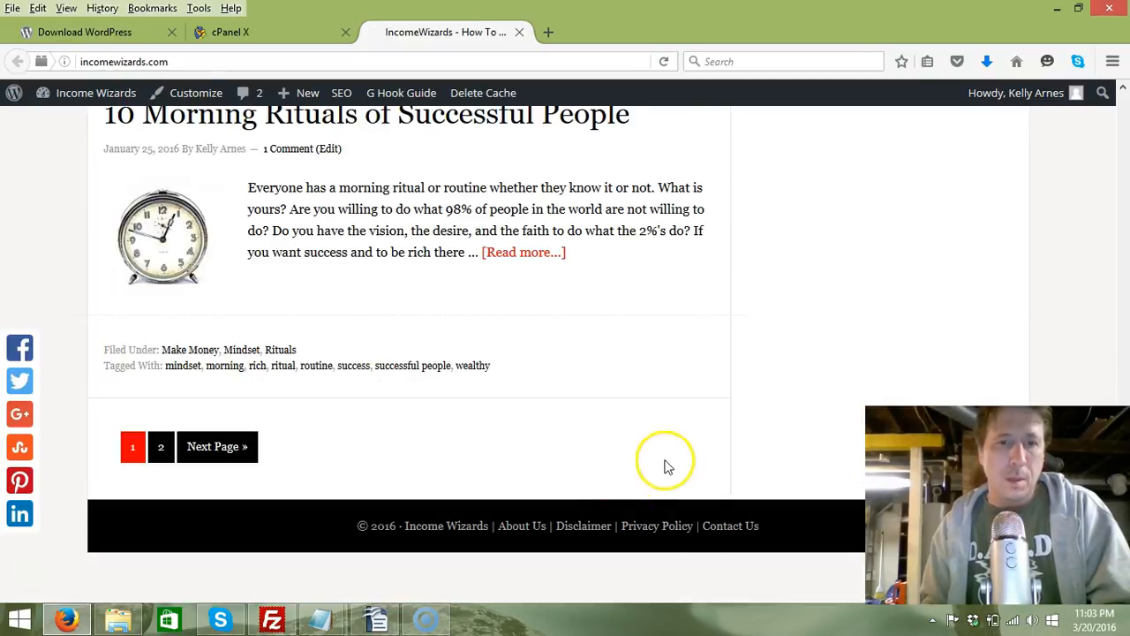
Open the site's Contact Us page and examine the fields of its contact form
{"action": "left_click", "coordinate": [744, 526]}
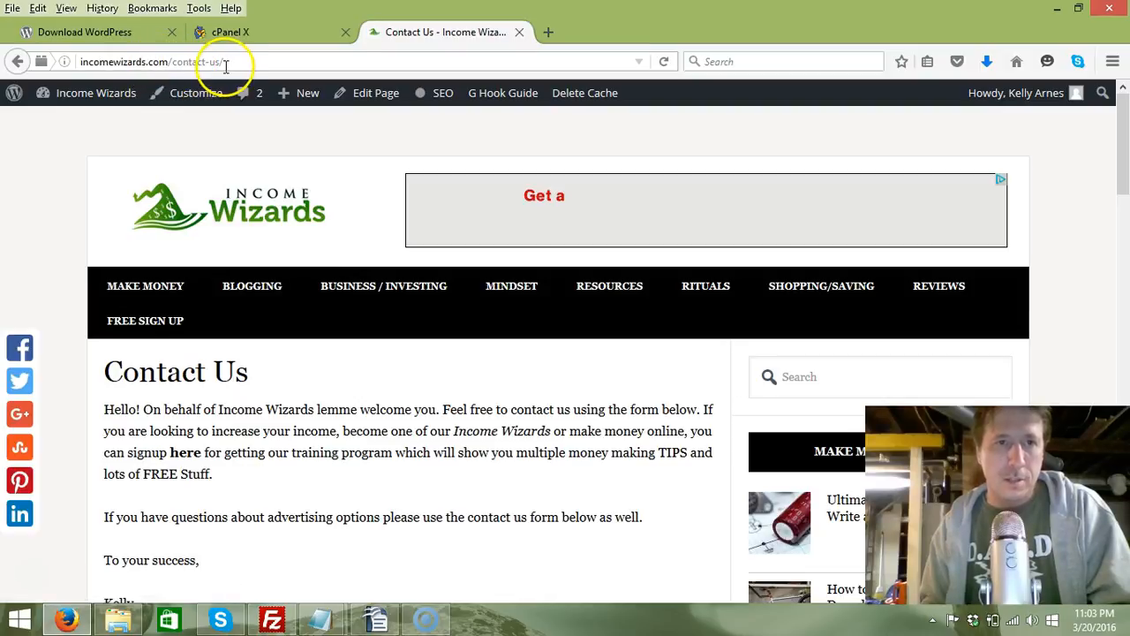
{"action": "scroll", "coordinate": [341, 456], "scroll_direction": "down", "scroll_amount": 7}
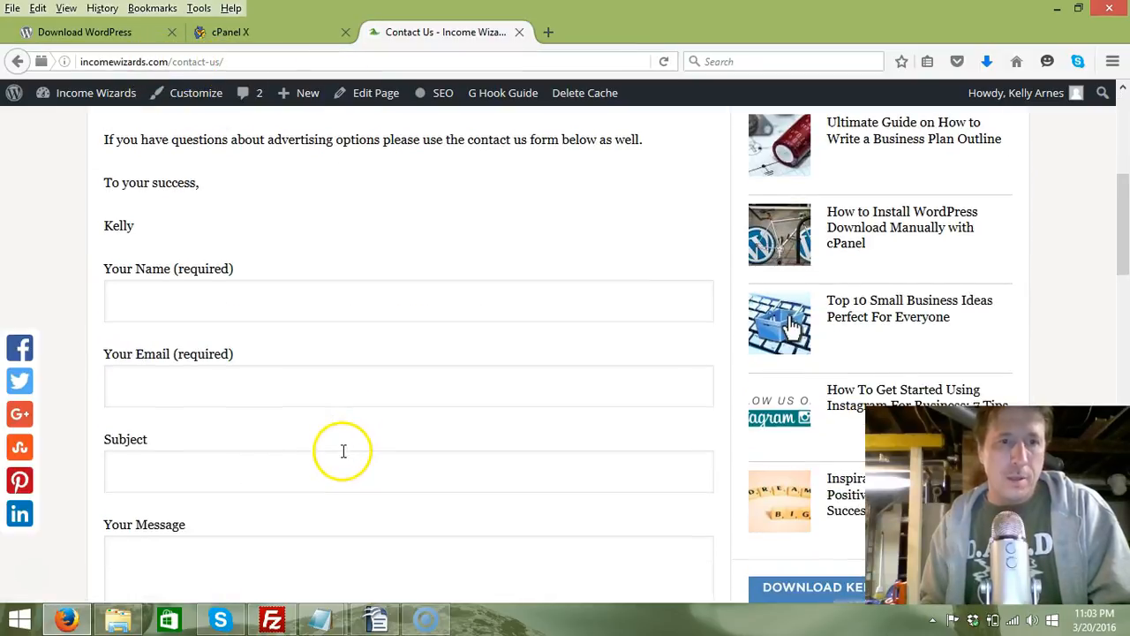
{"action": "scroll", "coordinate": [238, 349], "scroll_direction": "up", "scroll_amount": 1}
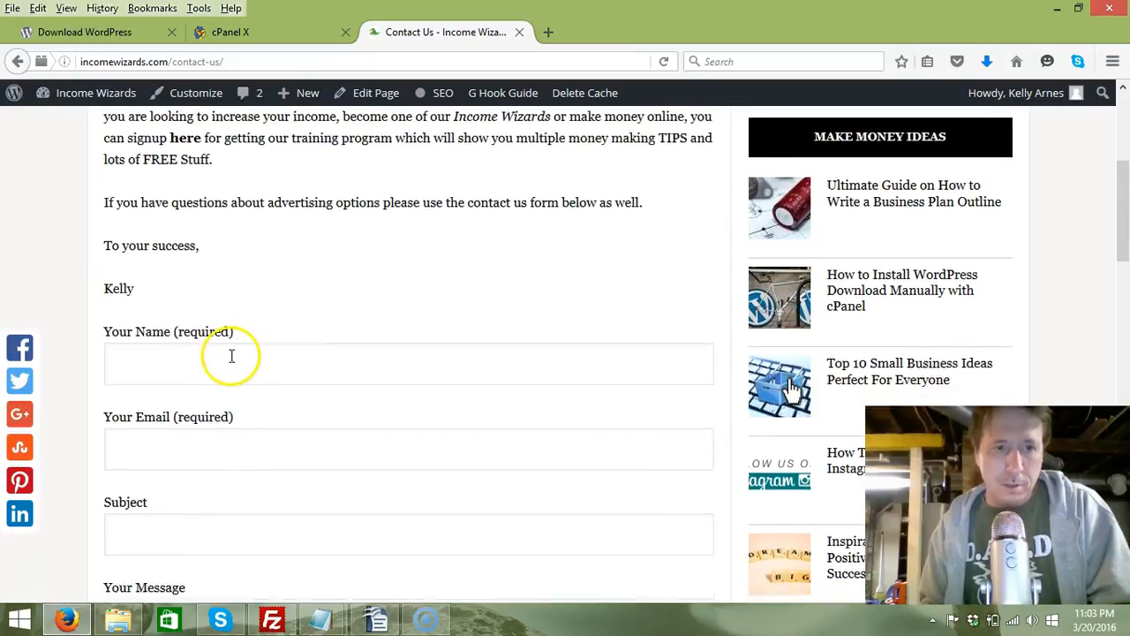
{"action": "scroll", "coordinate": [234, 336], "scroll_direction": "down", "scroll_amount": 3}
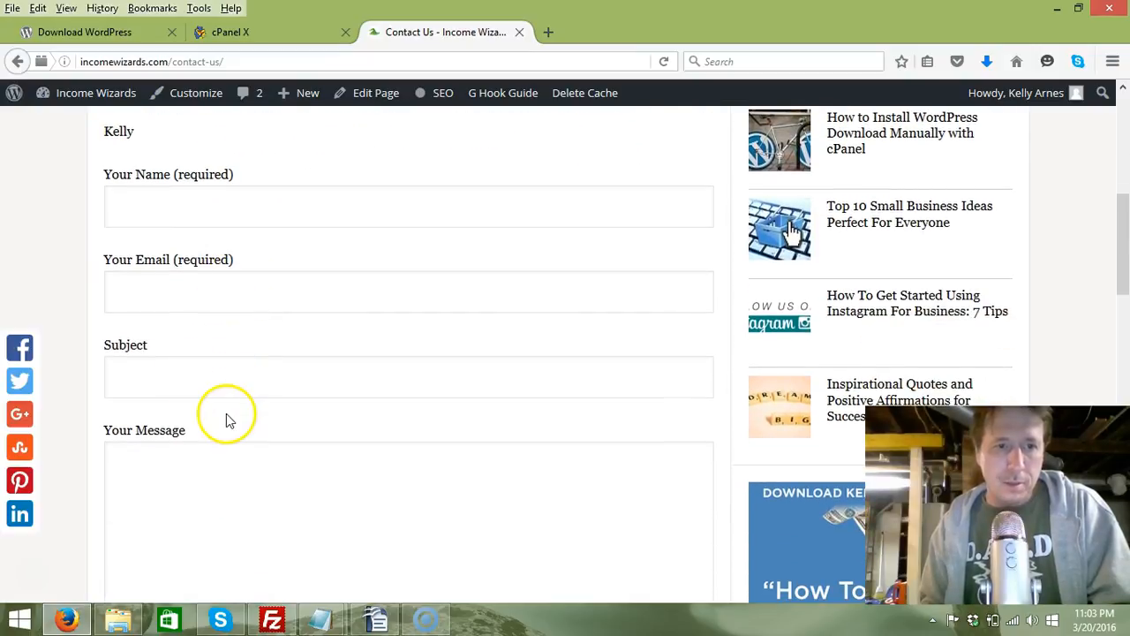
{"action": "scroll", "coordinate": [234, 441], "scroll_direction": "down", "scroll_amount": 3}
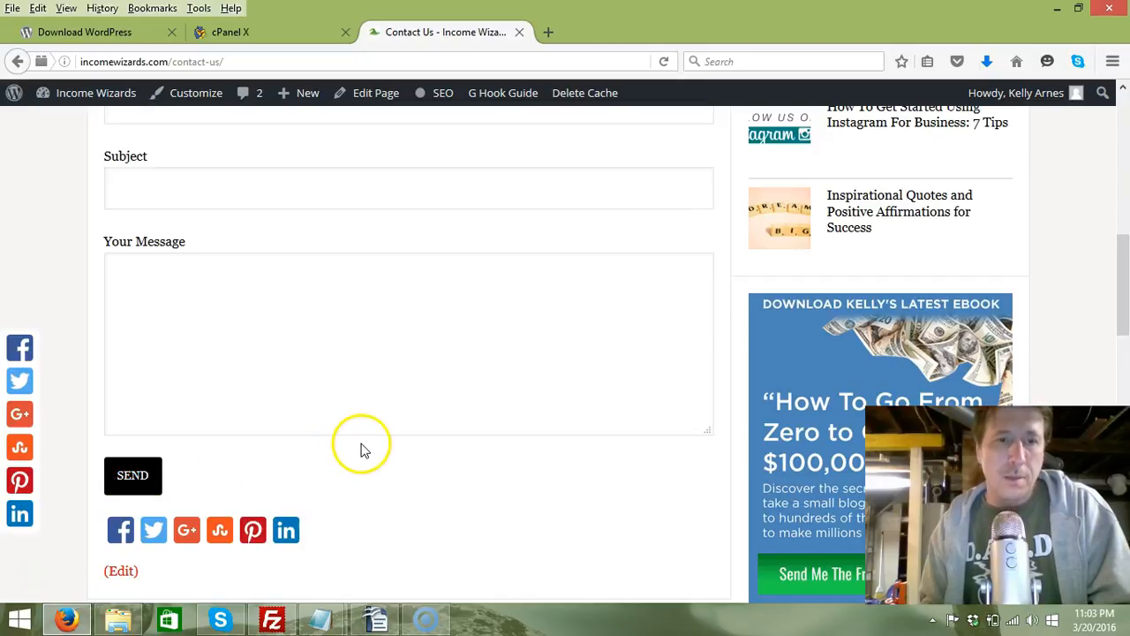
{"action": "scroll", "coordinate": [377, 454], "scroll_direction": "up", "scroll_amount": 5}
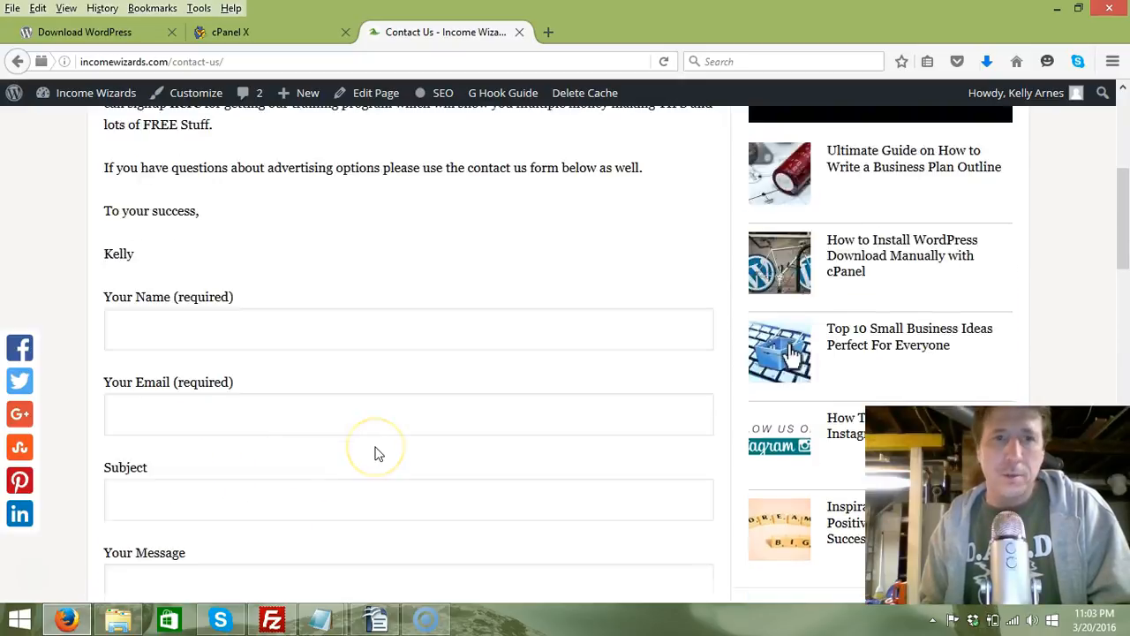
{"action": "scroll", "coordinate": [375, 450], "scroll_direction": "up", "scroll_amount": 5}
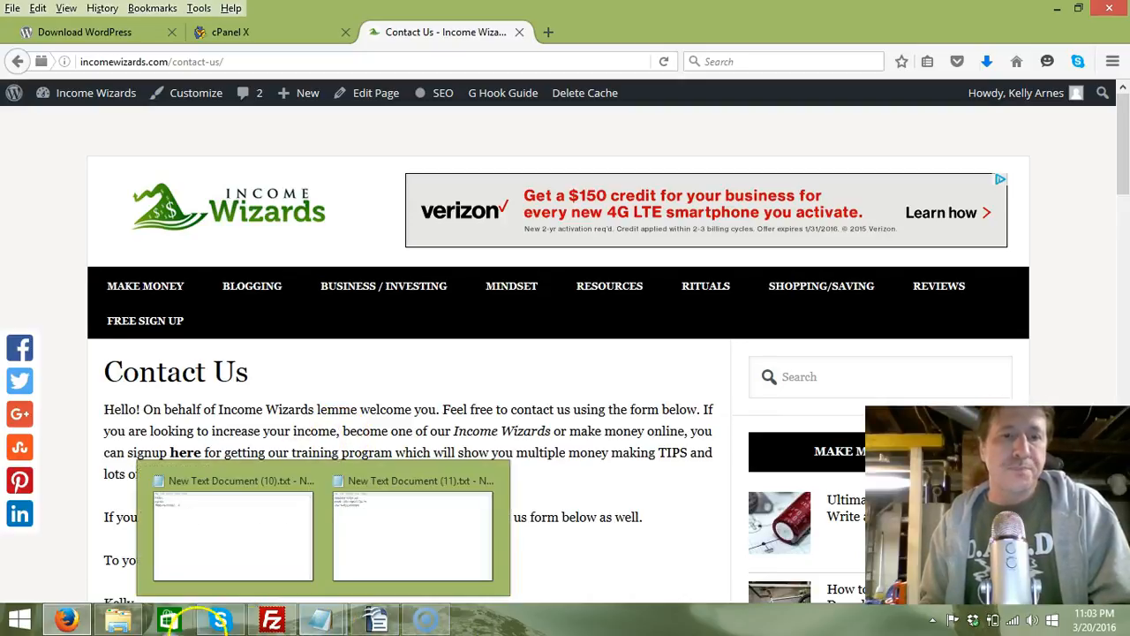
Check in FileZilla whether the WordPress upload to richconnexion.com has finished, and return to the browser
{"action": "mouse_move", "coordinate": [133, 627]}
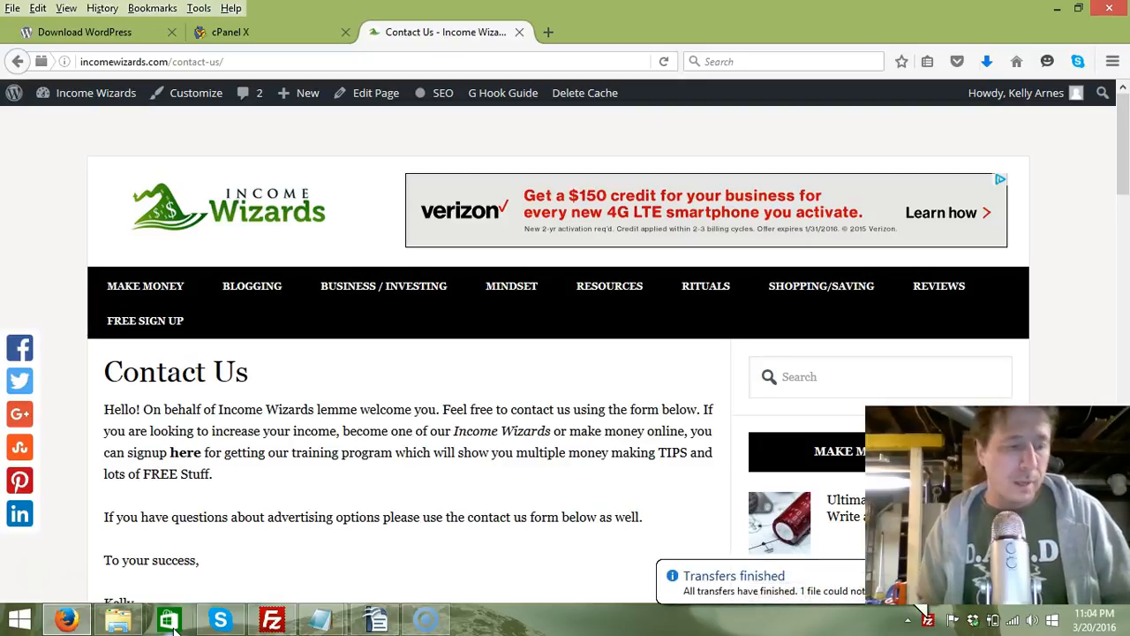
{"action": "mouse_move", "coordinate": [220, 620]}
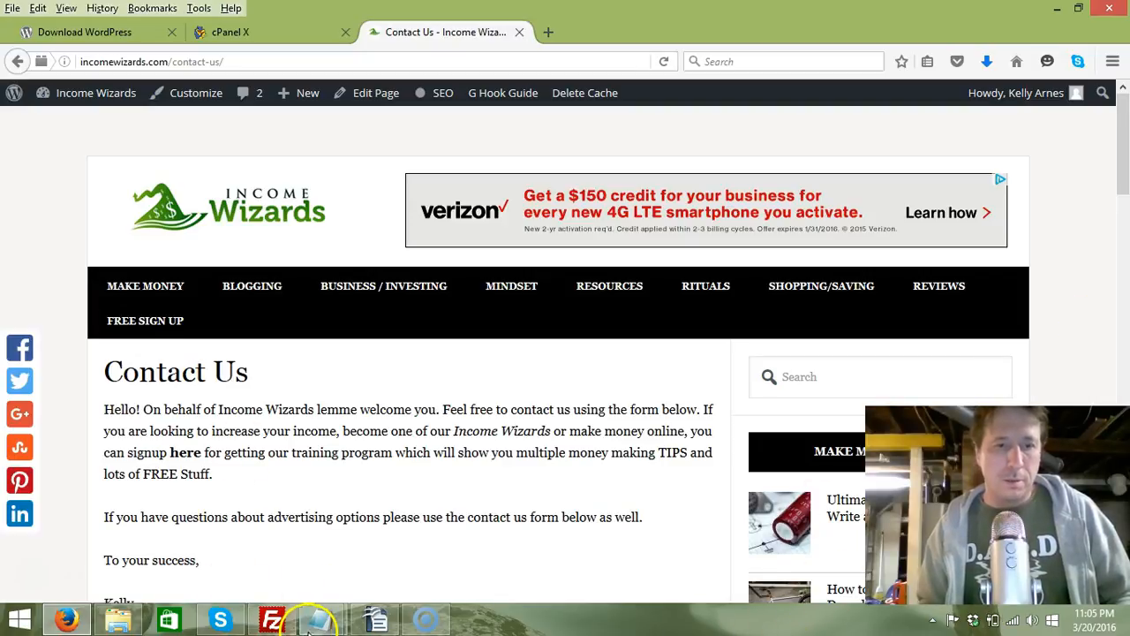
{"action": "left_click", "coordinate": [271, 620]}
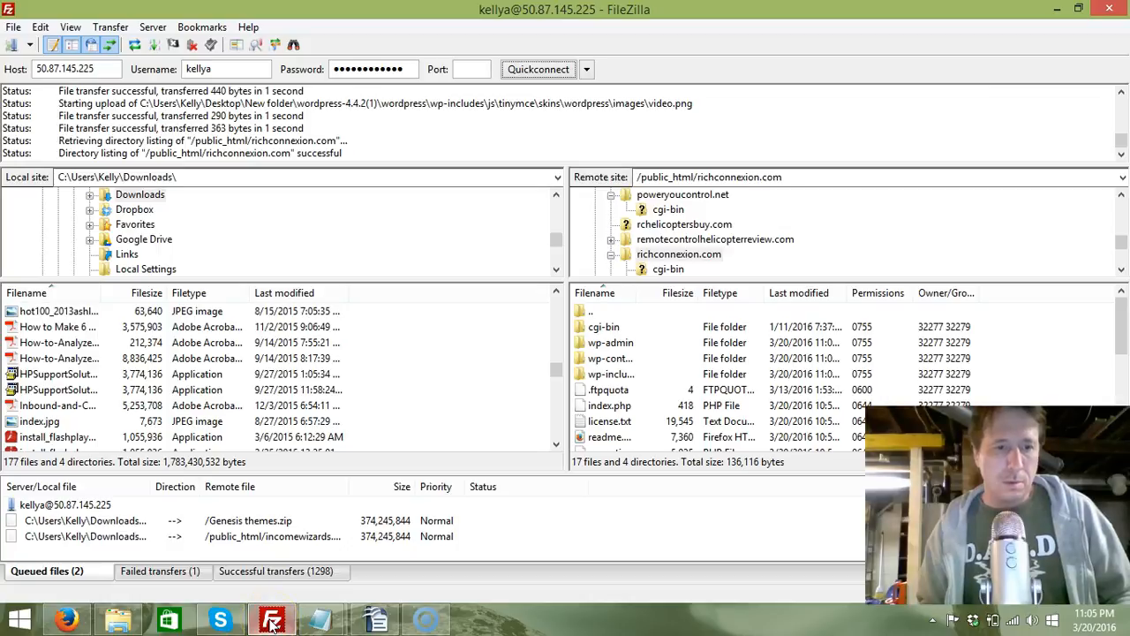
{"action": "left_click", "coordinate": [419, 590]}
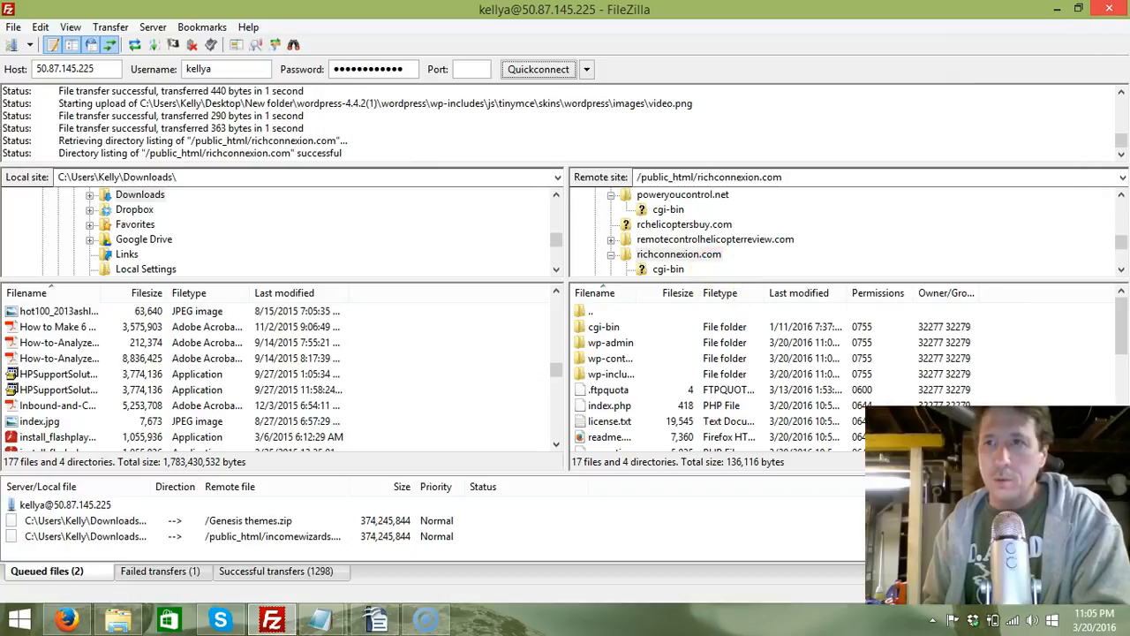
{"action": "left_click", "coordinate": [1058, 8]}
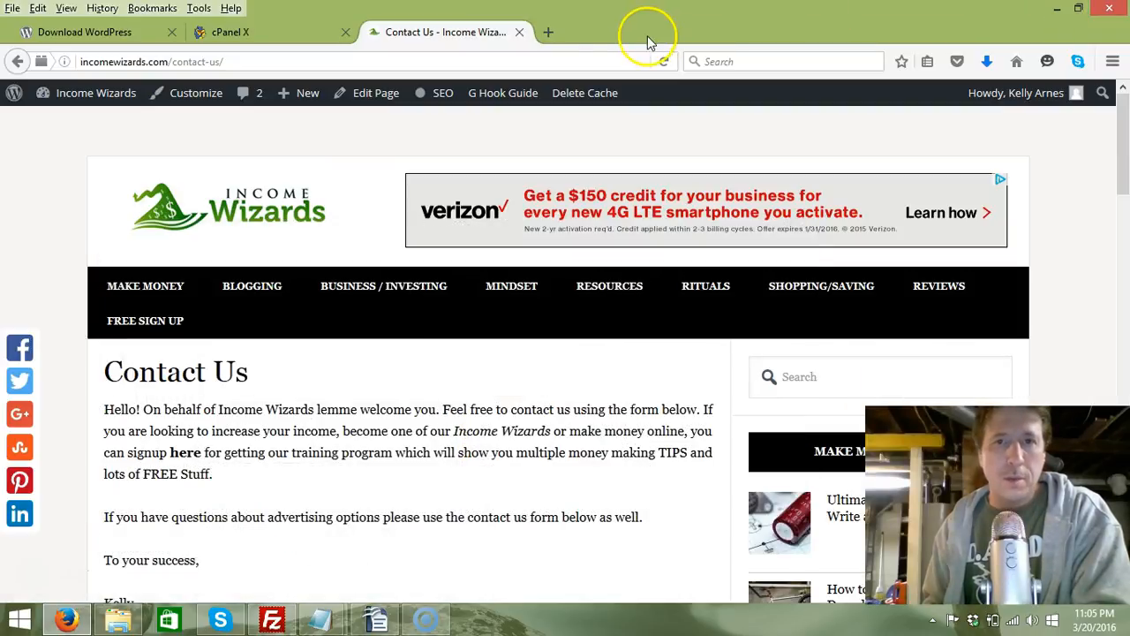
Open richconnexion.com in a new browser tab to start the WordPress setup
{"action": "left_click", "coordinate": [549, 33]}
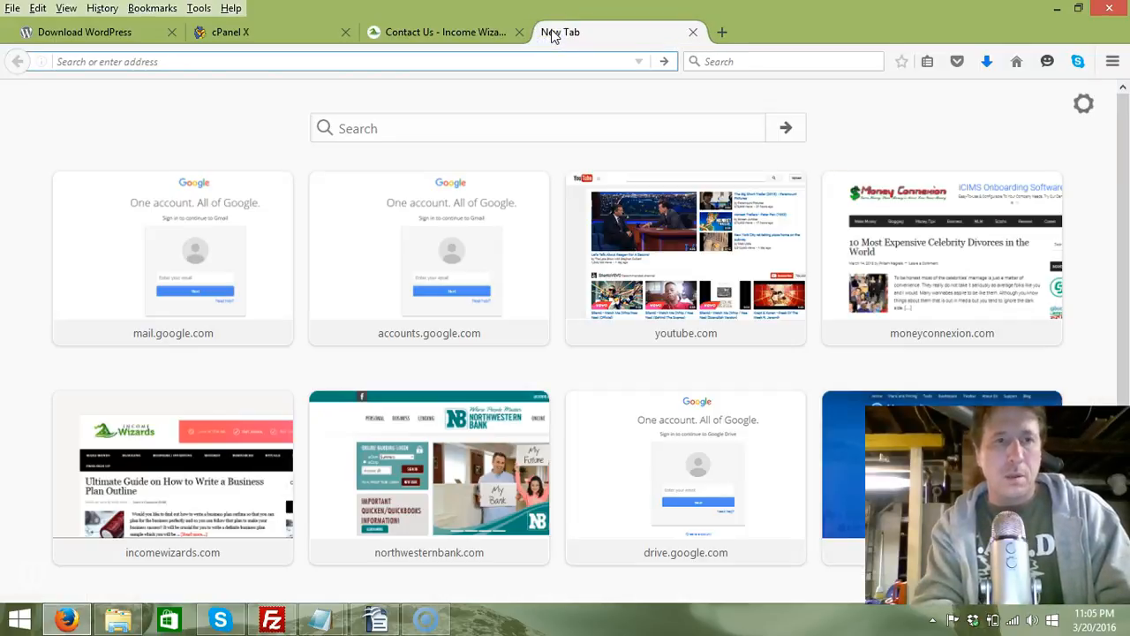
{"action": "type", "text": "richconnexion.com/"}
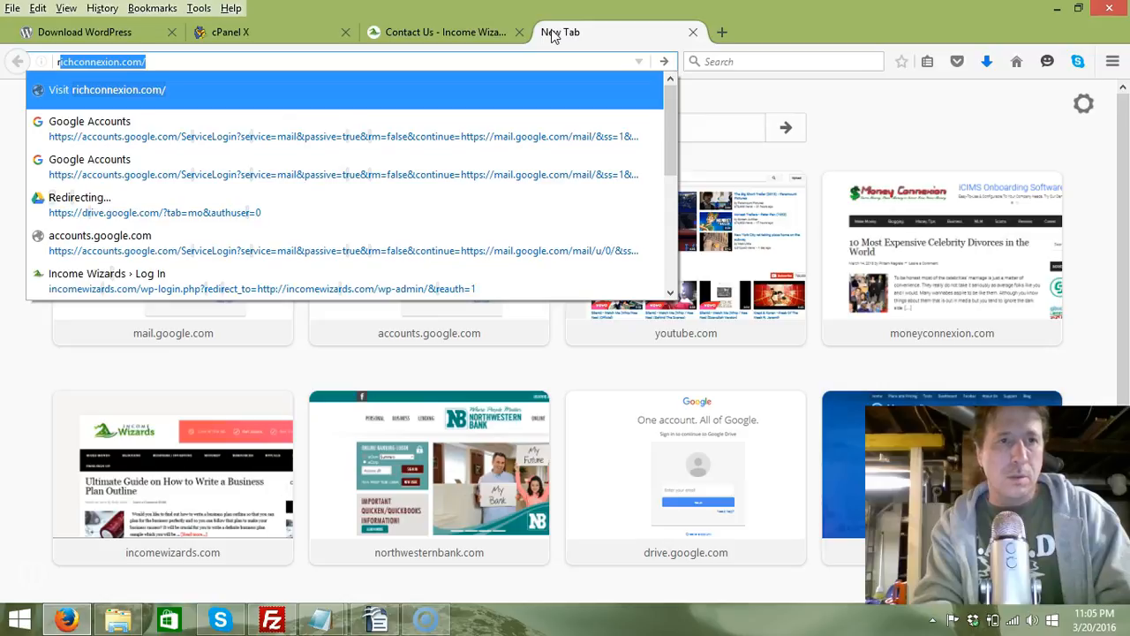
{"action": "left_click", "coordinate": [667, 64]}
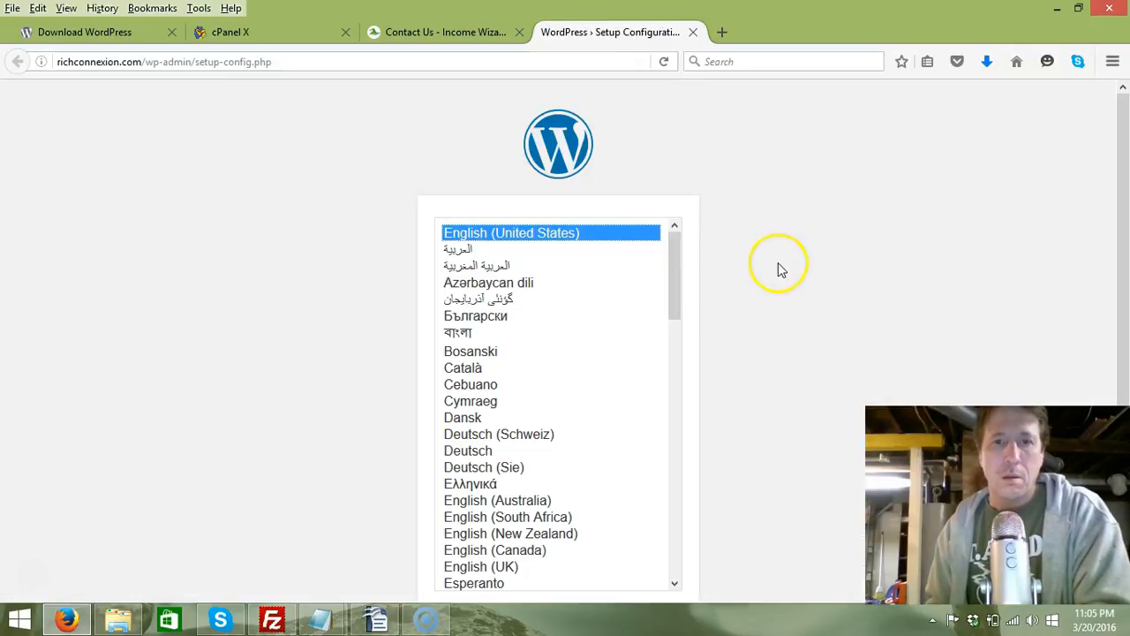
Continue the setup in English (United States) and proceed past the introduction to the database connection form
{"action": "scroll", "coordinate": [767, 283], "scroll_direction": "down", "scroll_amount": 2}
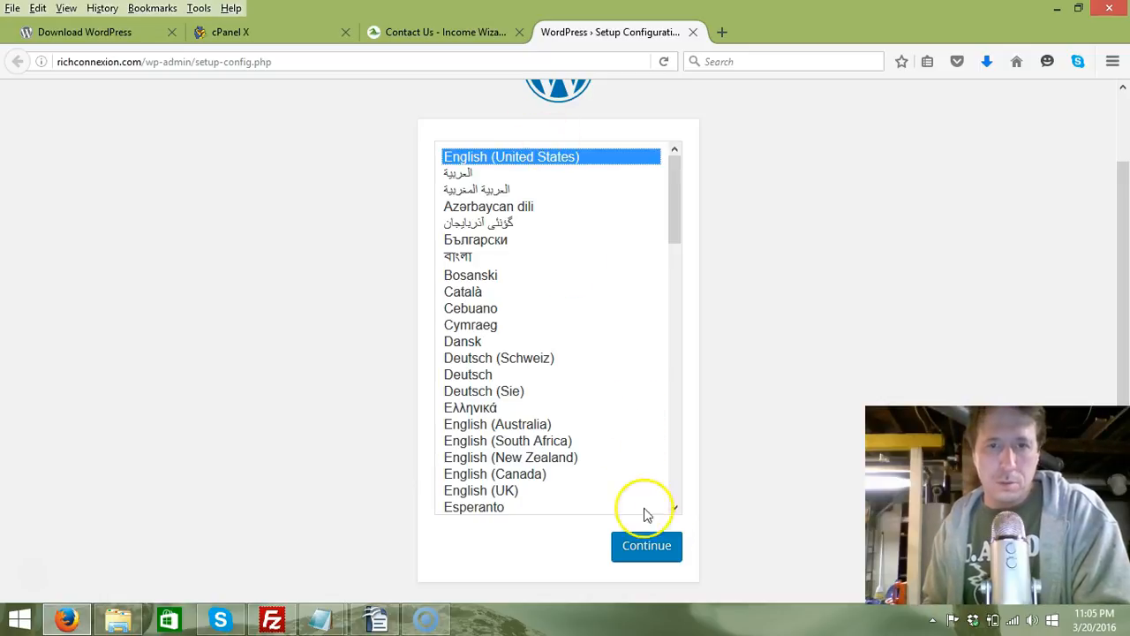
{"action": "left_click", "coordinate": [646, 545]}
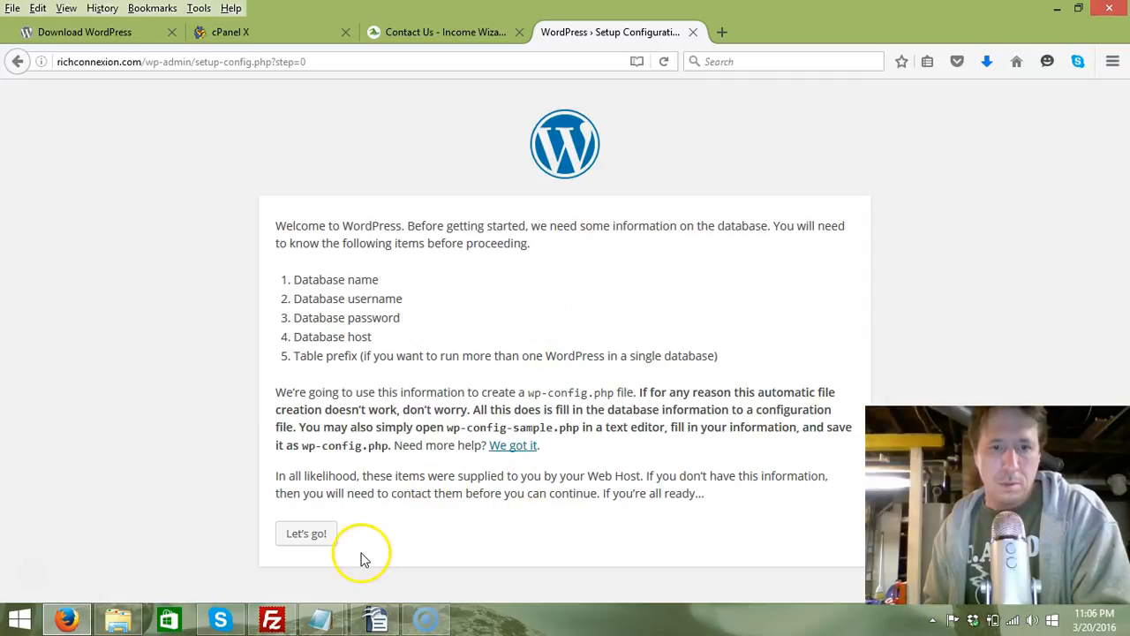
{"action": "left_click", "coordinate": [314, 537]}
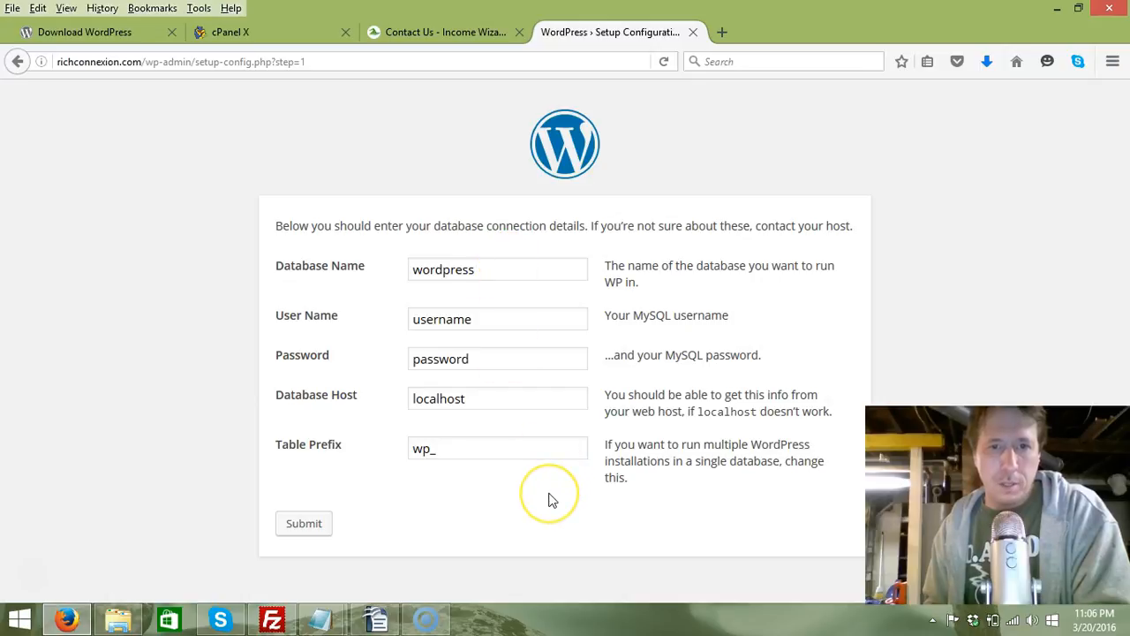
Copy the database name from New Text Document (11).txt in Notepad and replace the default Database Name in the setup form with it
{"action": "left_click", "coordinate": [510, 320]}
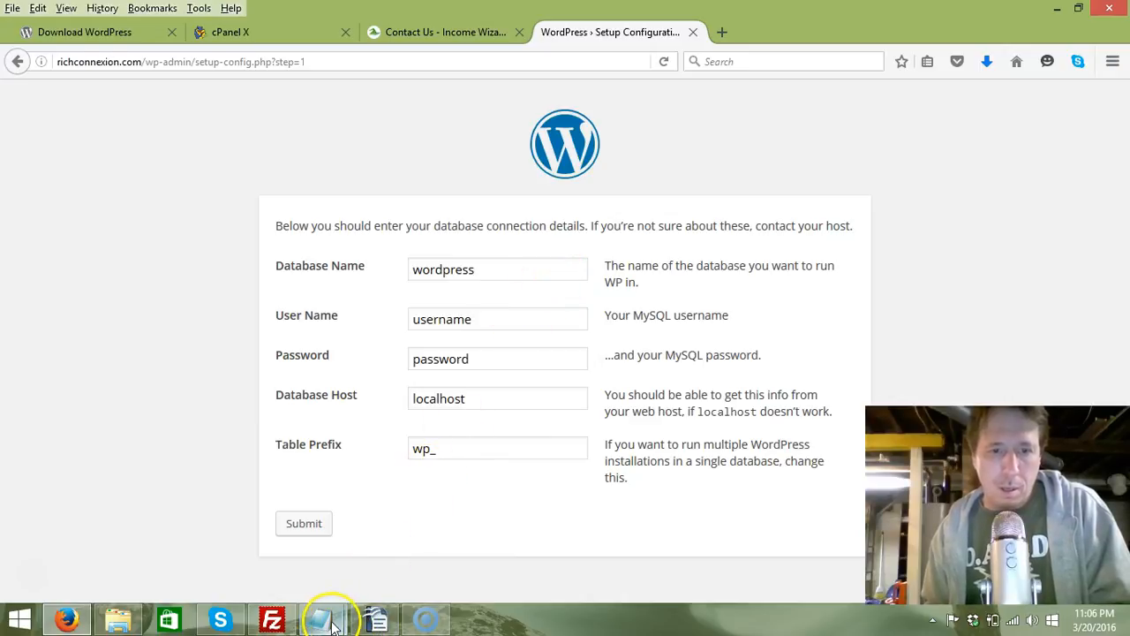
{"action": "mouse_move", "coordinate": [329, 620]}
{"action": "left_click", "coordinate": [397, 581]}
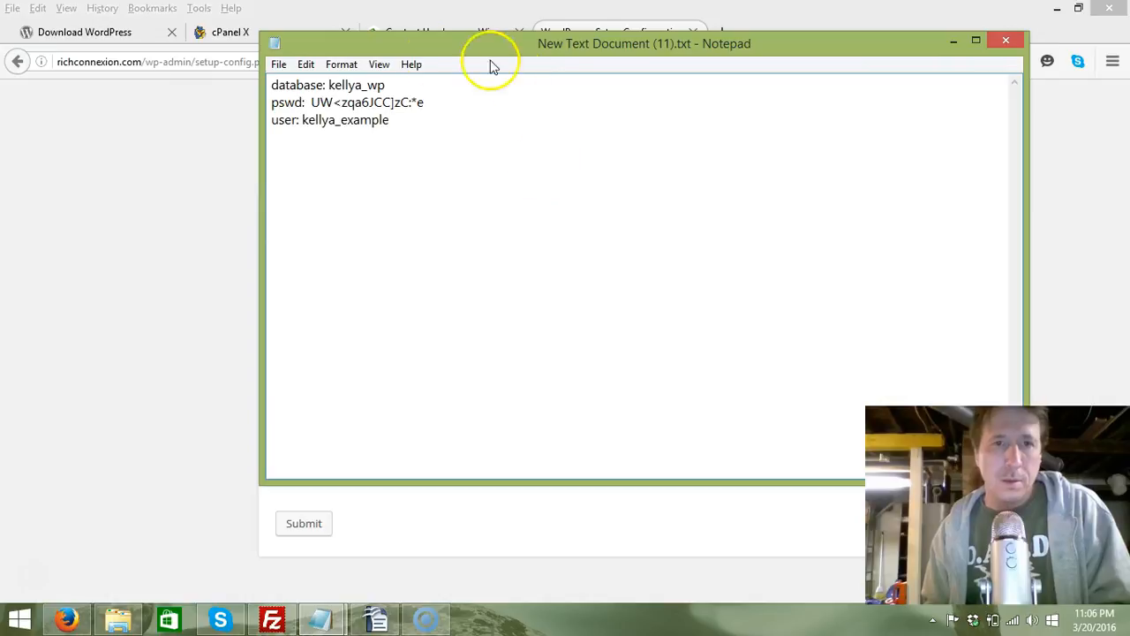
{"action": "left_click_drag", "start_coordinate": [388, 85], "coordinate": [328, 90]}
{"action": "key", "text": "ctrl+c"}
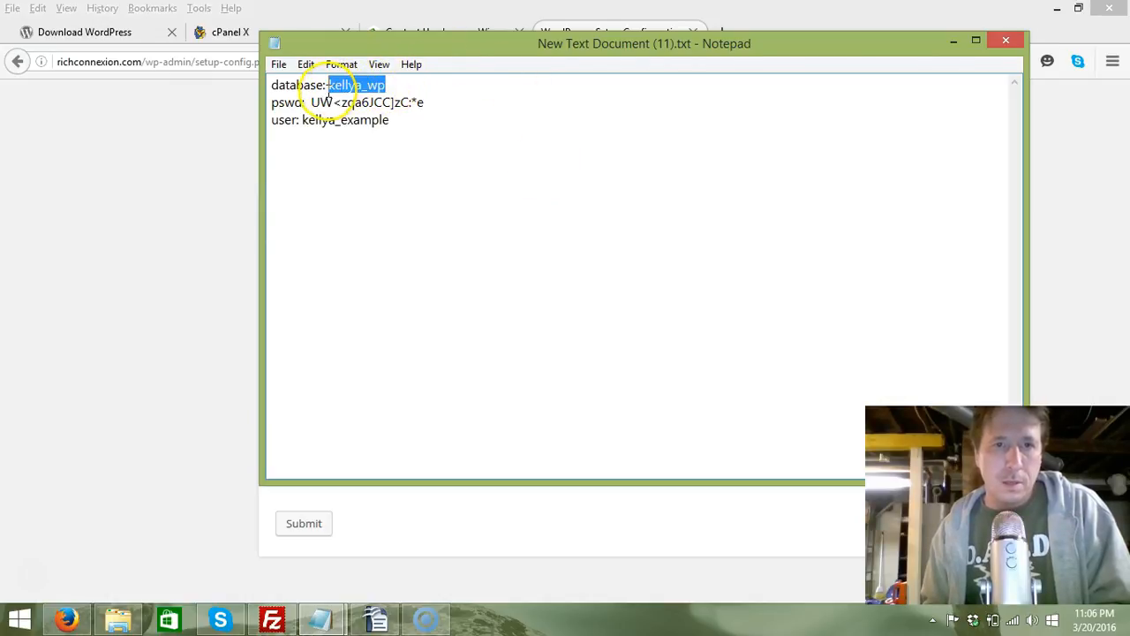
{"action": "left_click", "coordinate": [187, 184]}
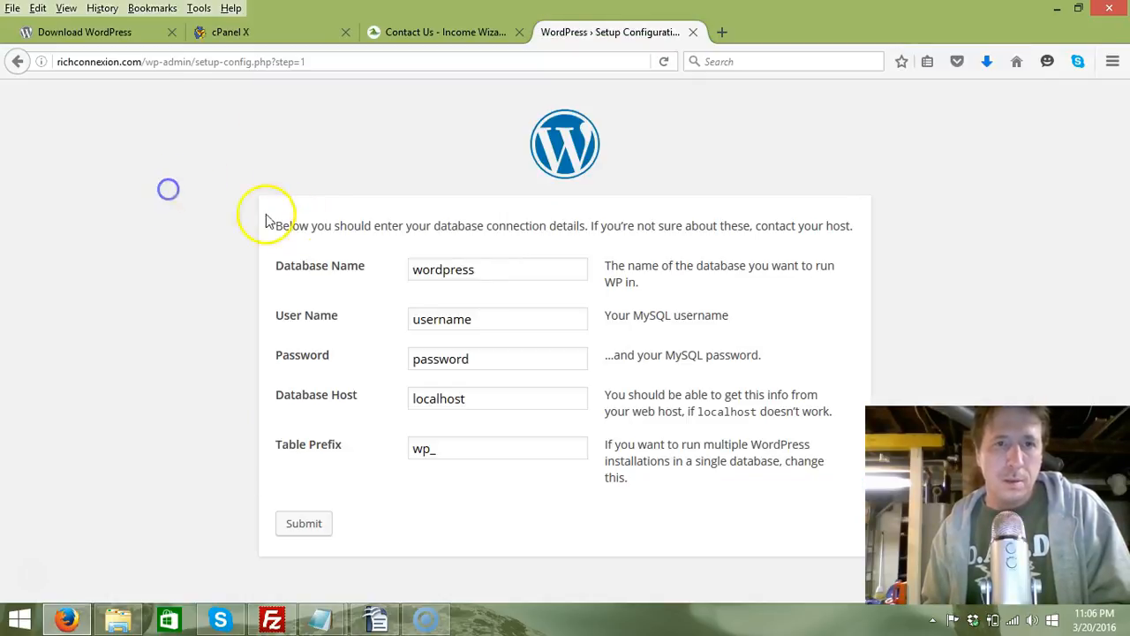
{"action": "left_click_drag", "start_coordinate": [488, 272], "coordinate": [369, 276]}
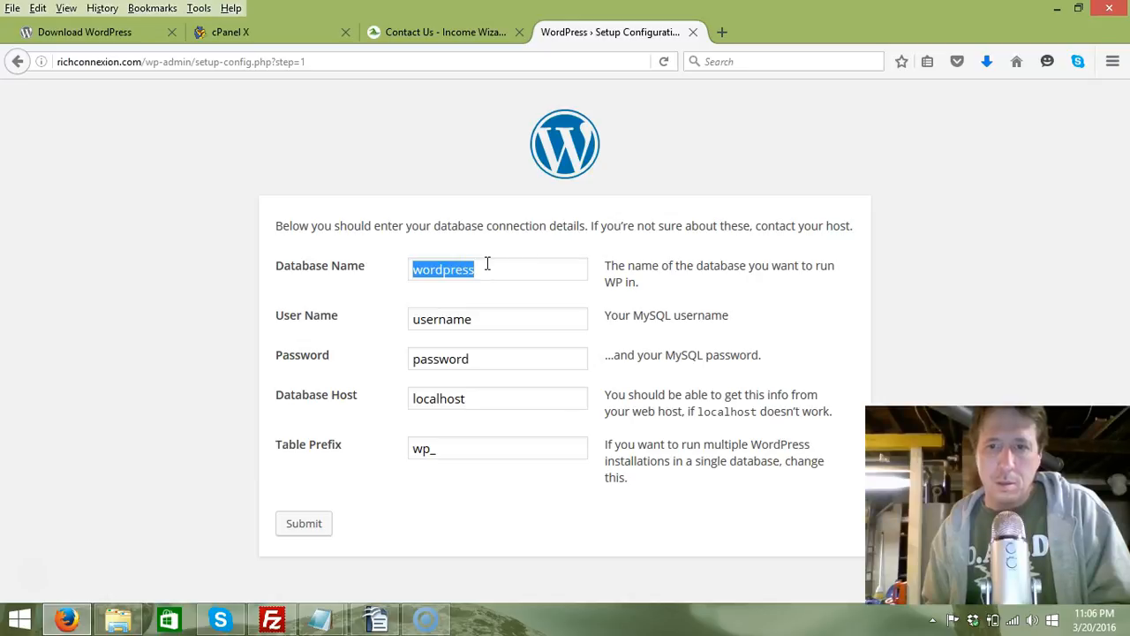
{"action": "key", "text": "ctrl+v"}
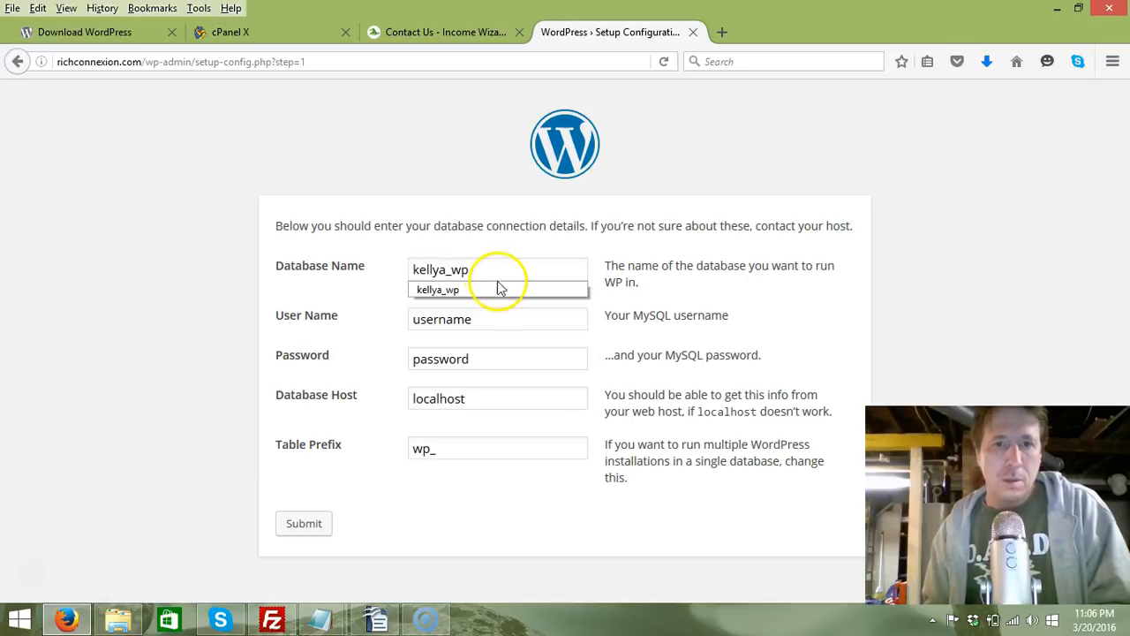
{"action": "left_click", "coordinate": [504, 290]}
Copy the database user from the Notepad notes and replace the default User Name in the setup form with it
{"action": "left_click", "coordinate": [491, 316]}
{"action": "left_click", "coordinate": [327, 620]}
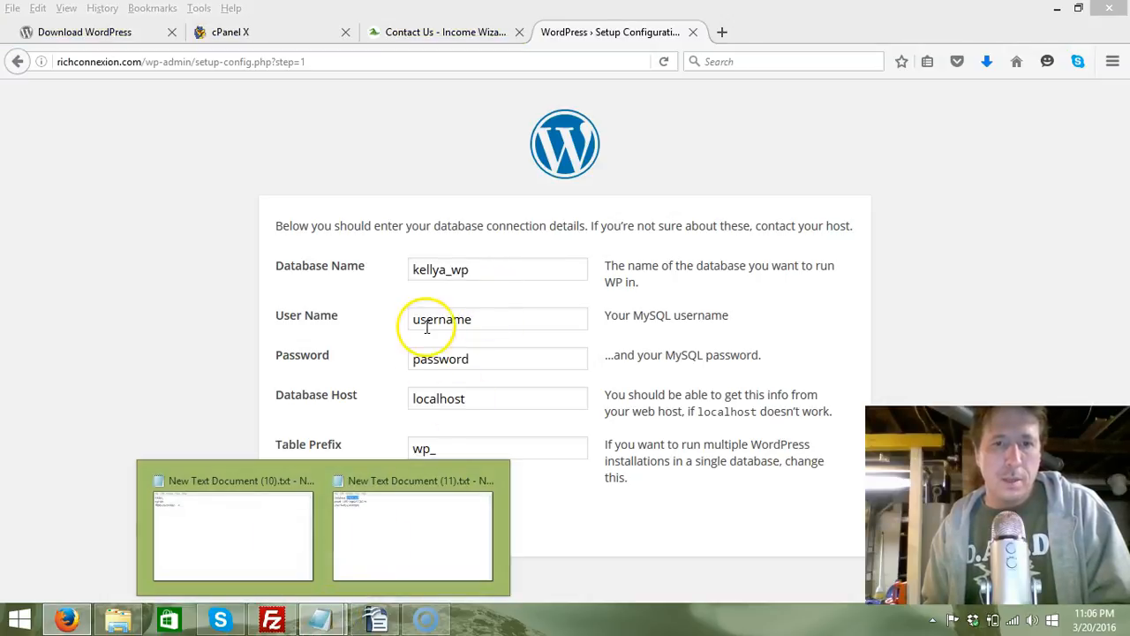
{"action": "left_click", "coordinate": [404, 512]}
{"action": "left_click_drag", "start_coordinate": [424, 103], "coordinate": [312, 105]}
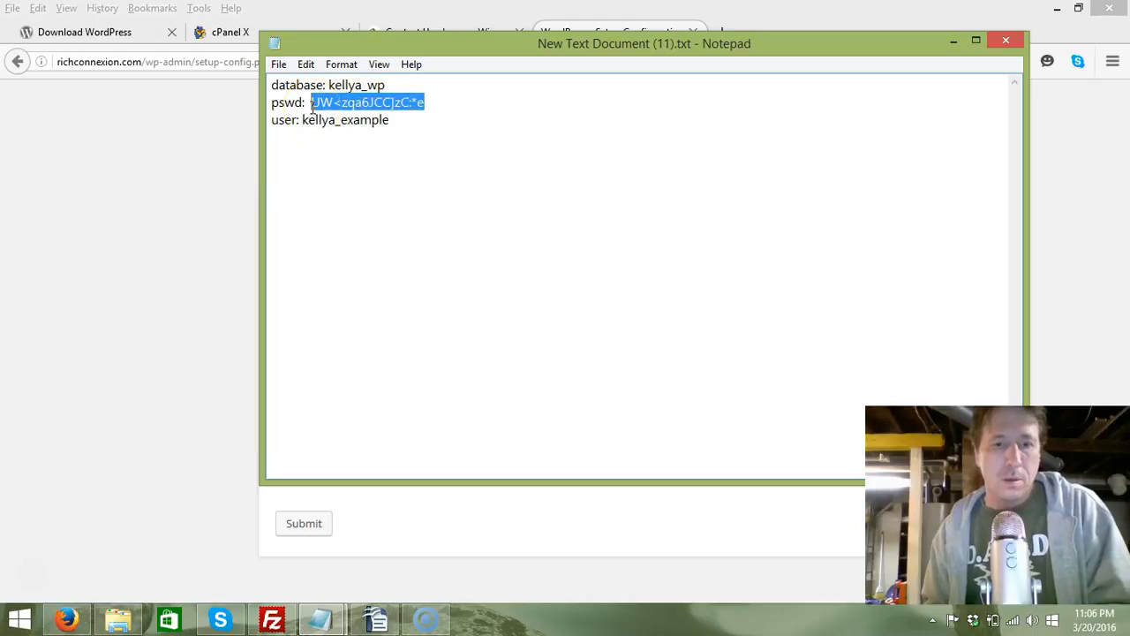
{"action": "left_click_drag", "start_coordinate": [415, 115], "coordinate": [300, 126]}
{"action": "key", "text": "ctrl+c"}
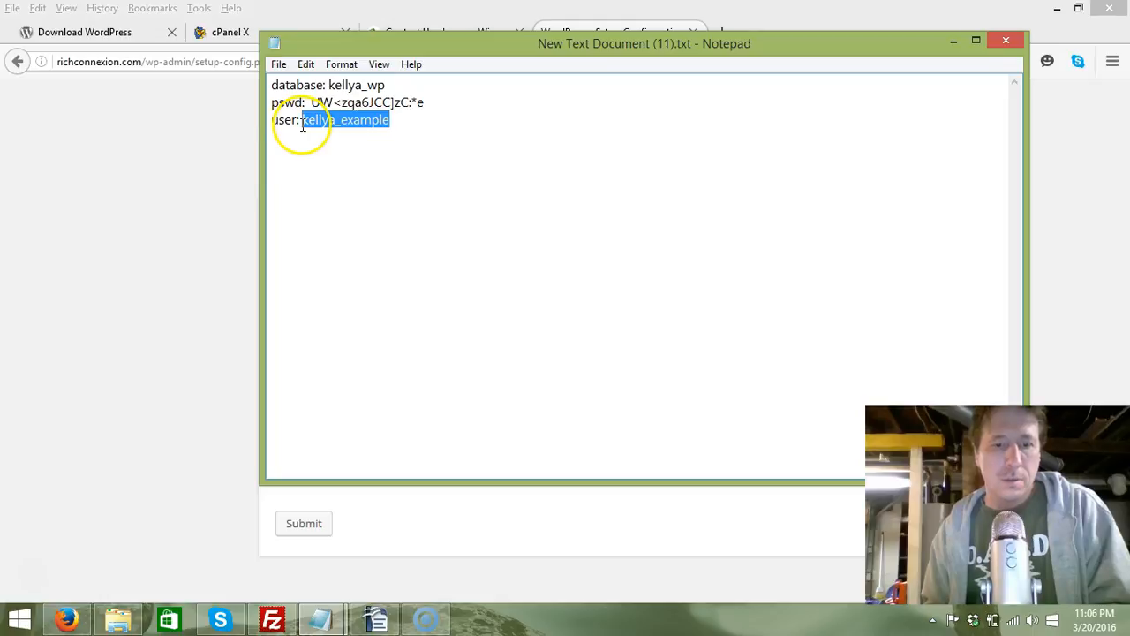
{"action": "left_click", "coordinate": [171, 287]}
{"action": "left_click", "coordinate": [498, 322]}
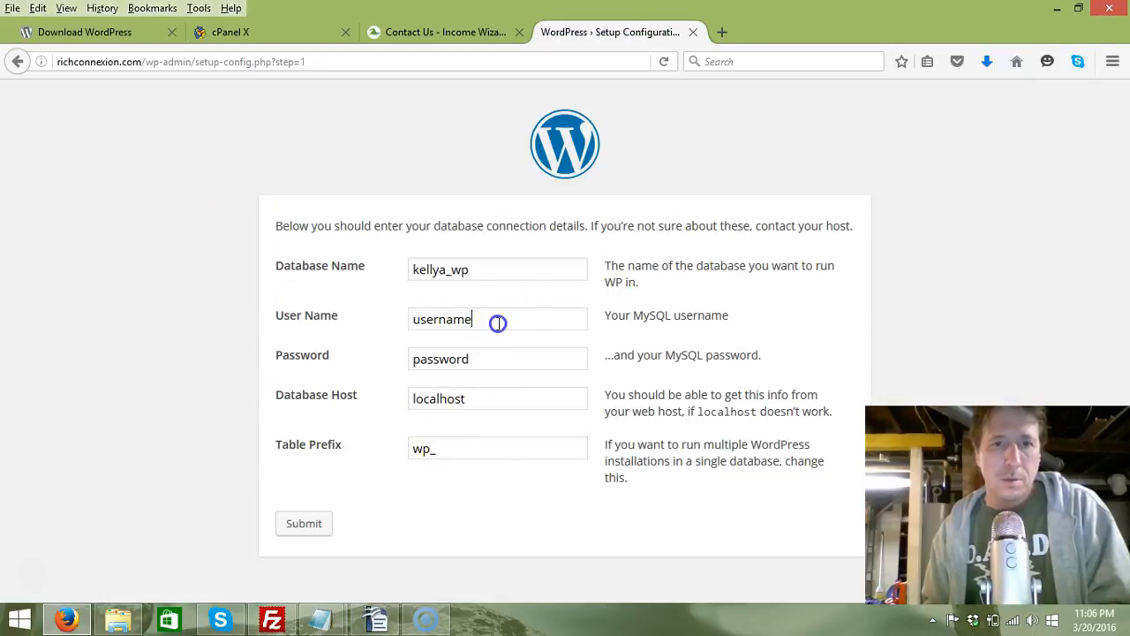
{"action": "left_click_drag", "start_coordinate": [499, 323], "coordinate": [405, 321]}
{"action": "key", "text": "ctrl+v"}
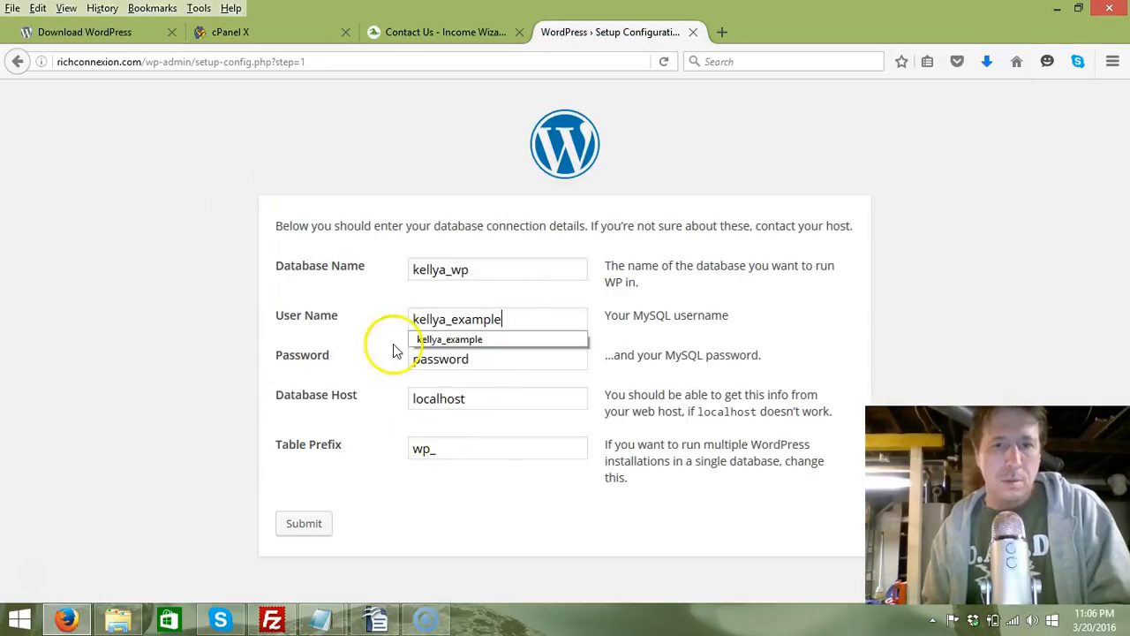
Copy the database password from the Notepad notes into the form's Password field and submit the connection details
{"action": "left_click", "coordinate": [500, 362]}
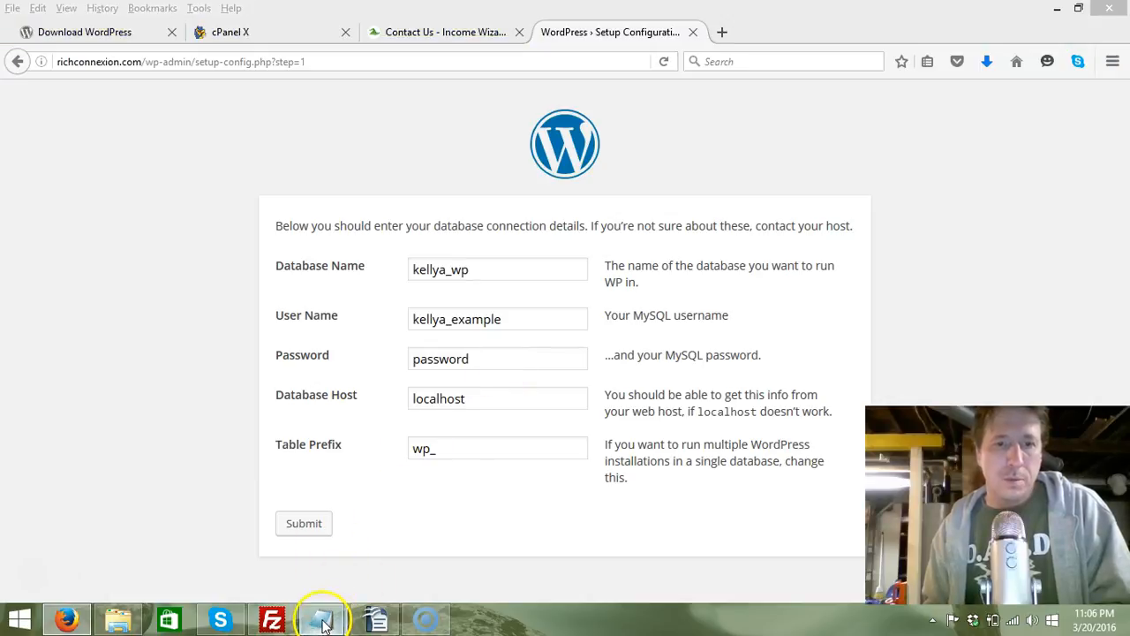
{"action": "mouse_move", "coordinate": [322, 616]}
{"action": "left_click", "coordinate": [409, 548]}
{"action": "left_click_drag", "start_coordinate": [425, 103], "coordinate": [315, 104]}
{"action": "key", "text": "ctrl+c"}
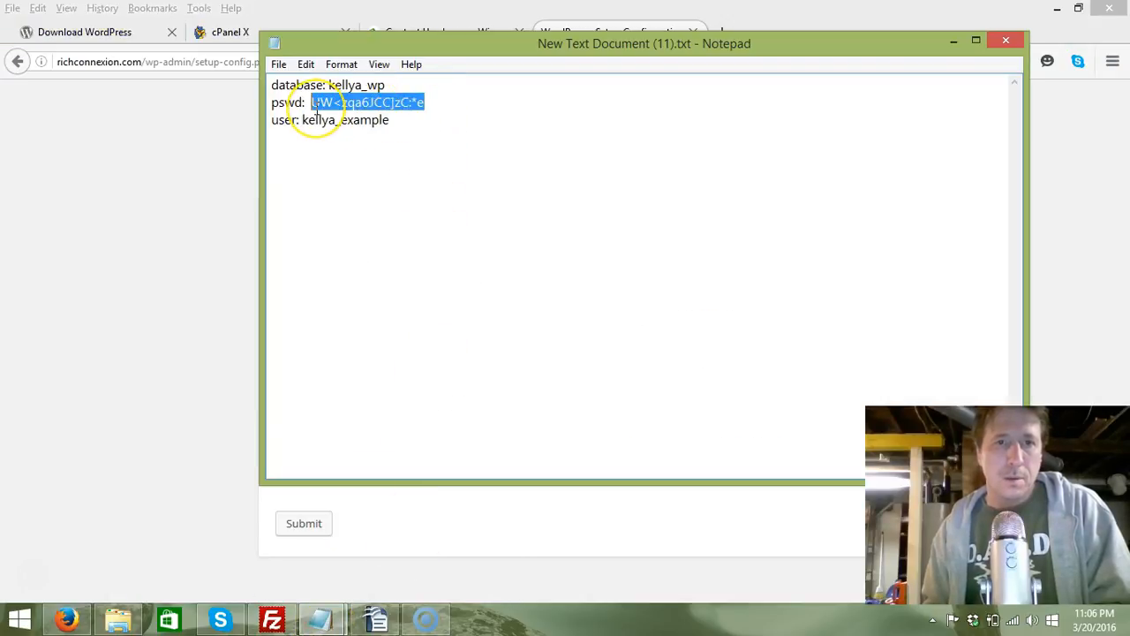
{"action": "left_click", "coordinate": [179, 238]}
{"action": "left_click_drag", "start_coordinate": [480, 360], "coordinate": [389, 358]}
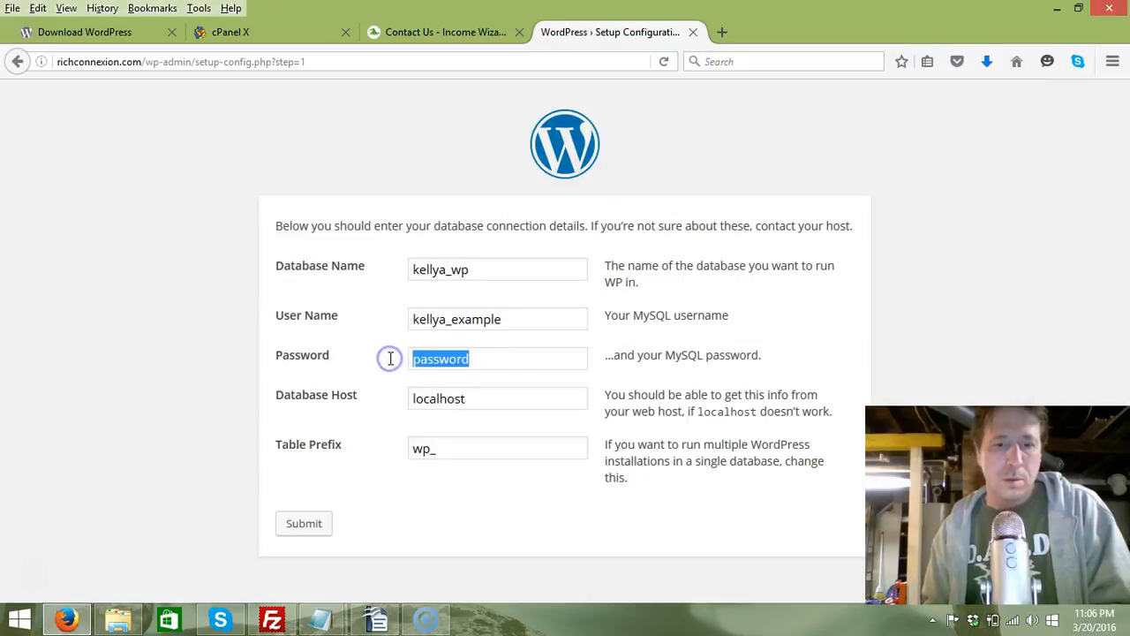
{"action": "key", "text": "ctrl+v"}
{"action": "left_click", "coordinate": [303, 525]}
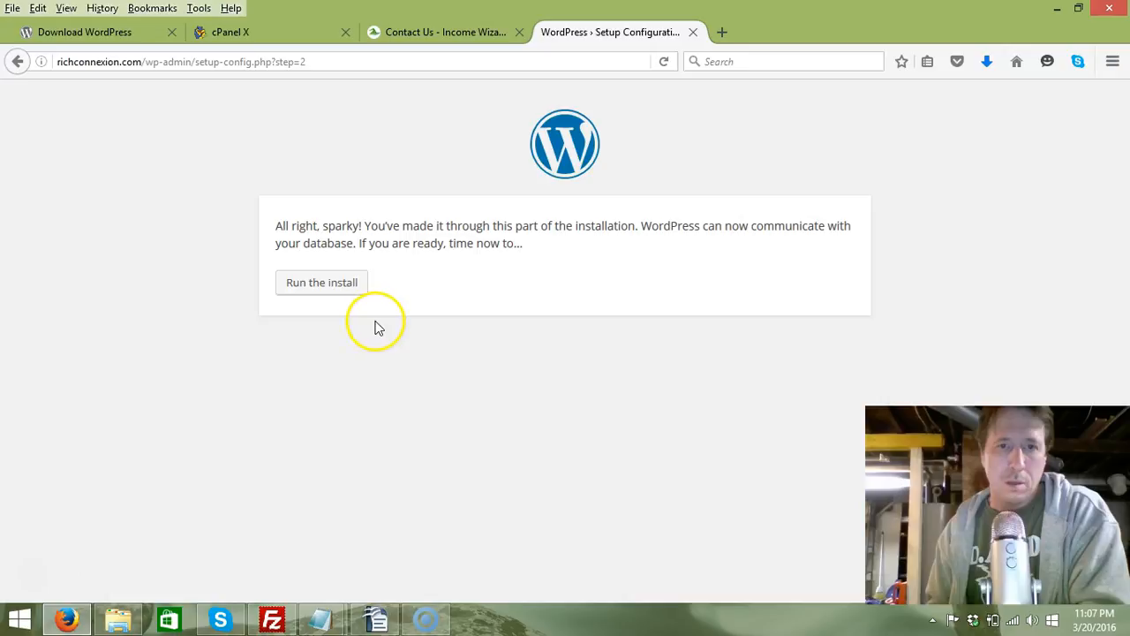
Run the WordPress install and enter "Rich Connexion Example" as the site title
{"action": "left_click", "coordinate": [345, 284]}
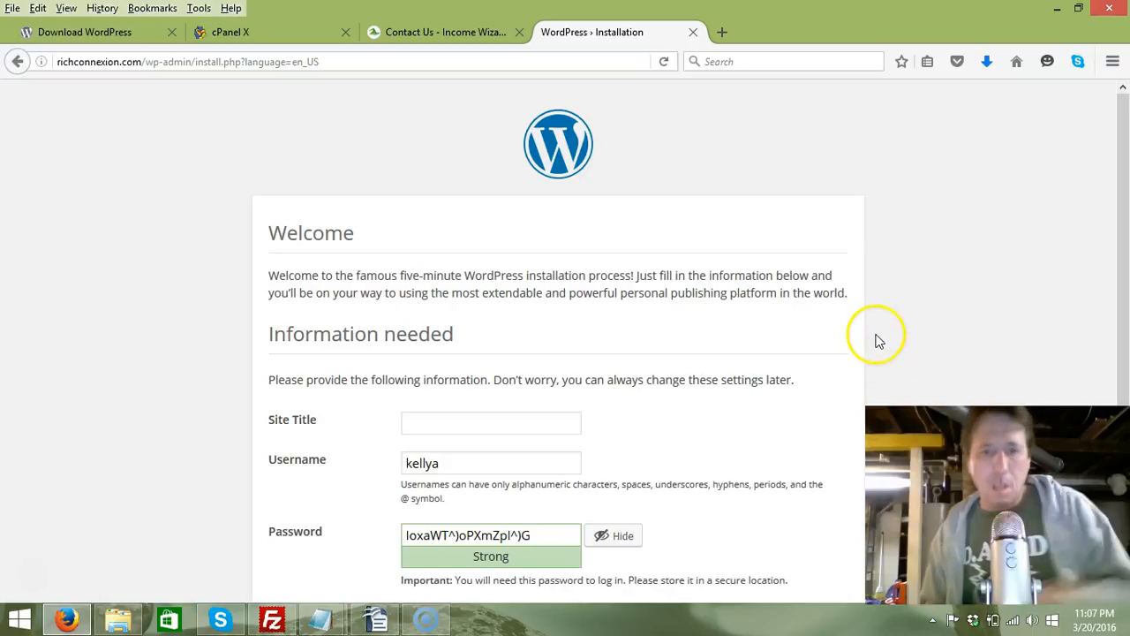
{"action": "scroll", "coordinate": [876, 323], "scroll_direction": "down", "scroll_amount": 2}
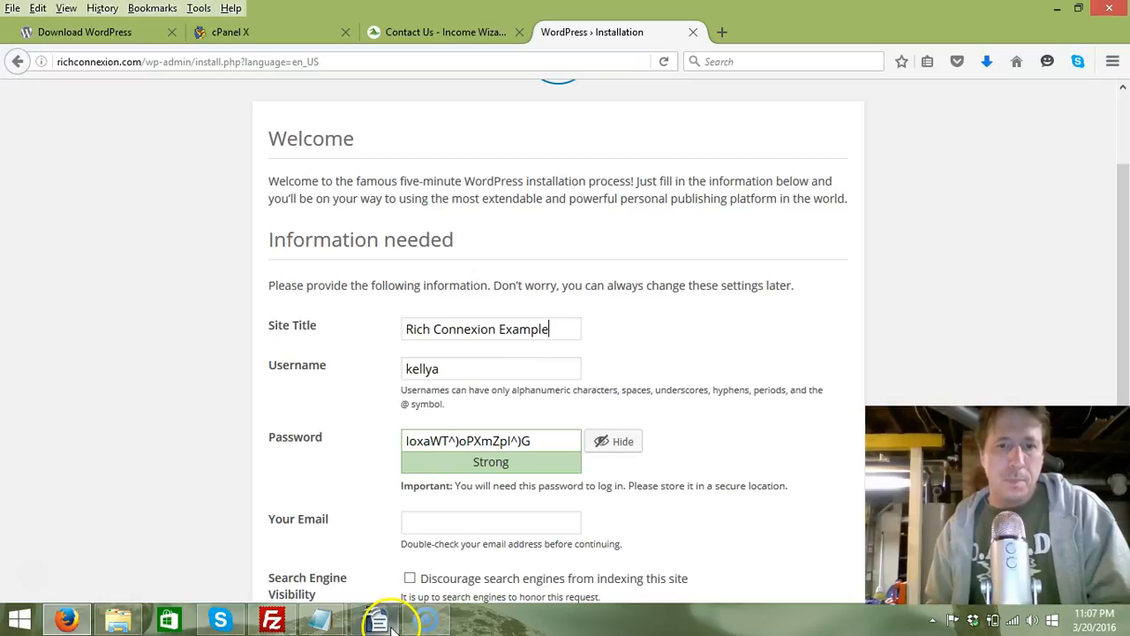
Look at the saved database credentials in Notepad and return to the WordPress installation form
{"action": "left_click", "coordinate": [318, 621]}
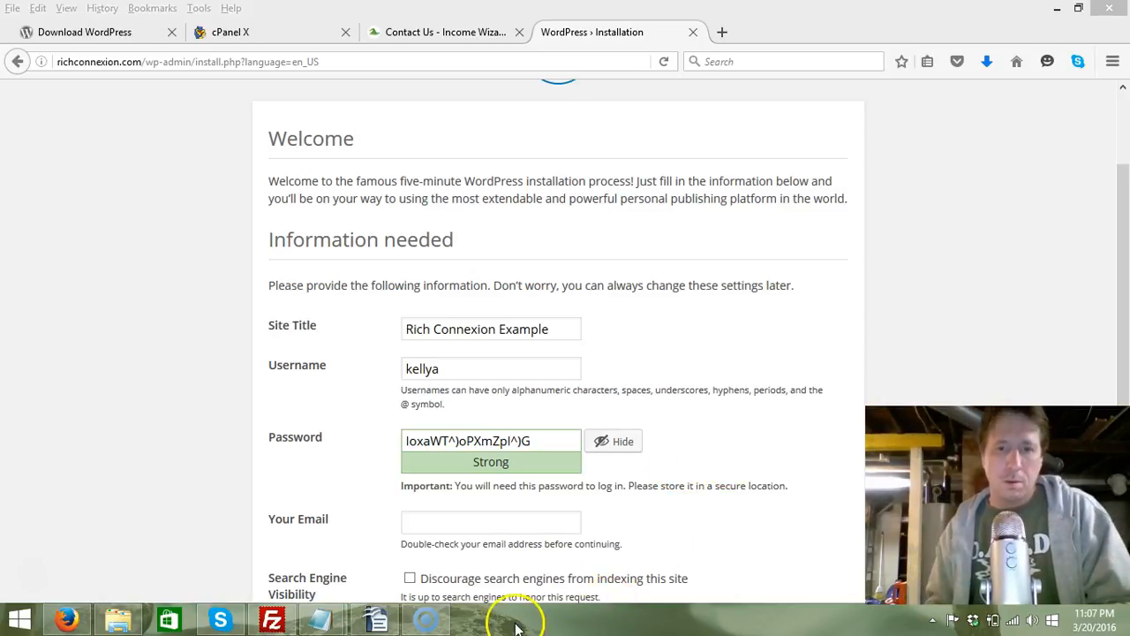
{"action": "mouse_move", "coordinate": [325, 616]}
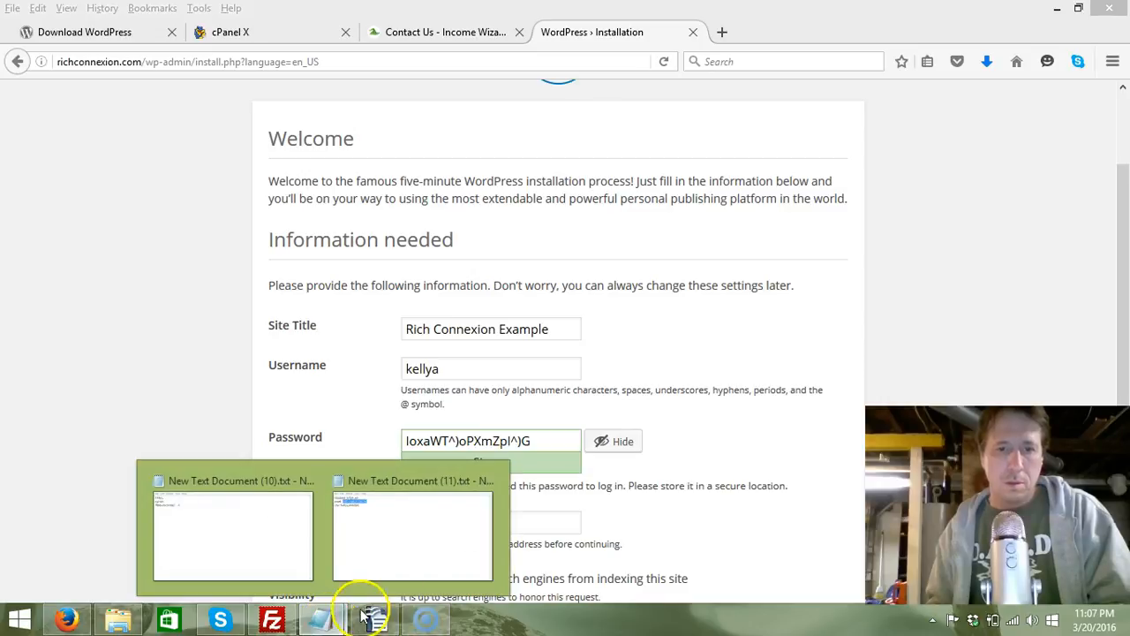
{"action": "left_click", "coordinate": [411, 574]}
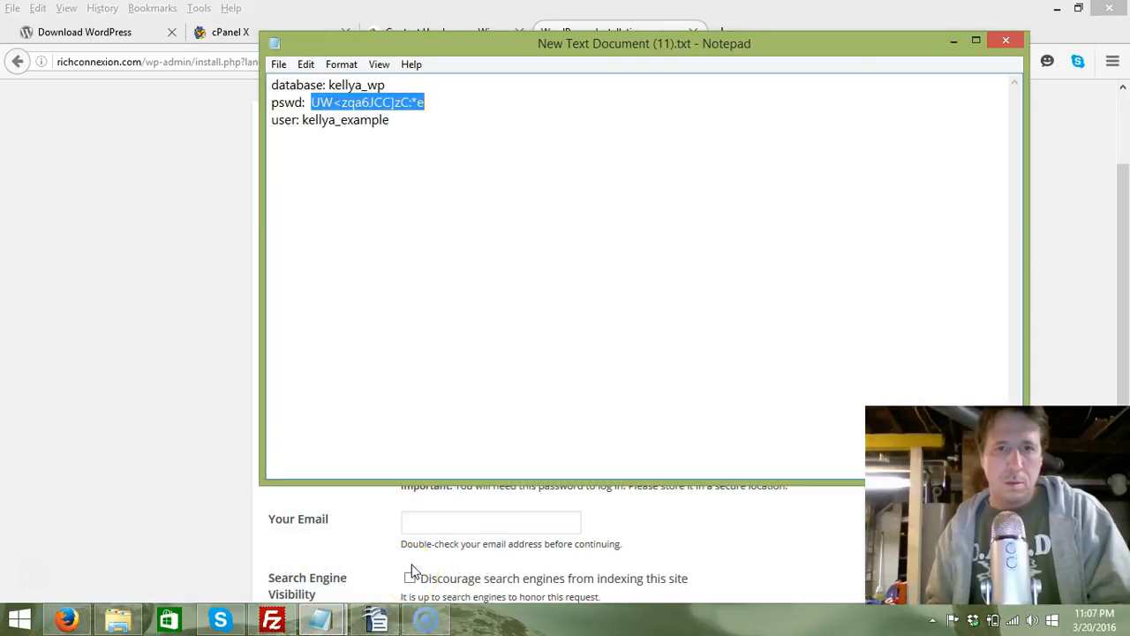
{"action": "mouse_move", "coordinate": [322, 619]}
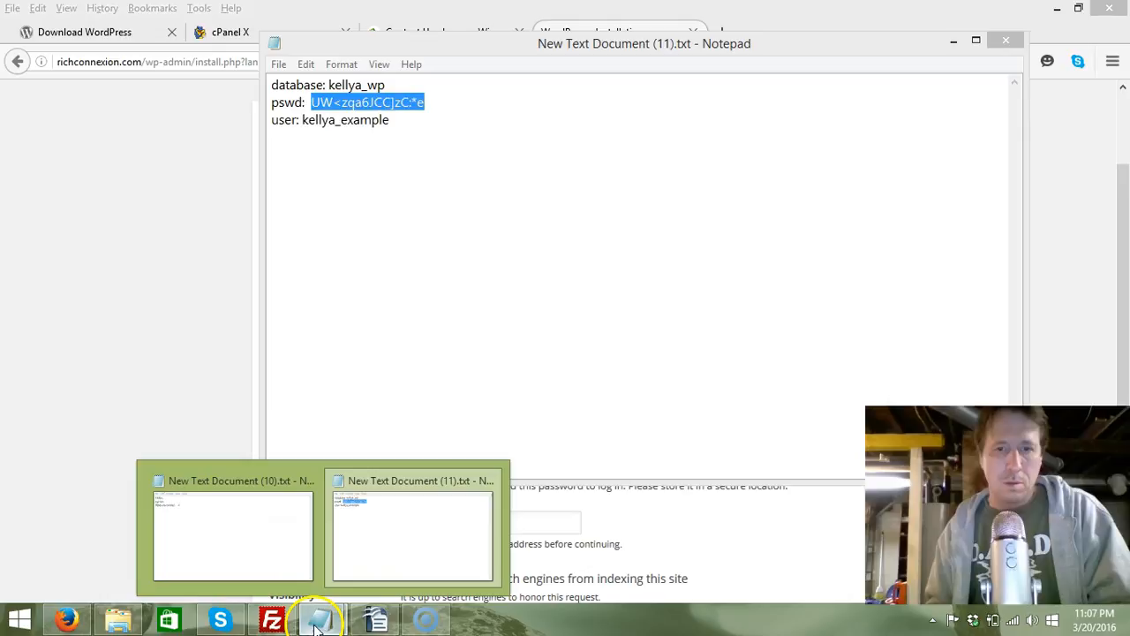
{"action": "left_click", "coordinate": [403, 559]}
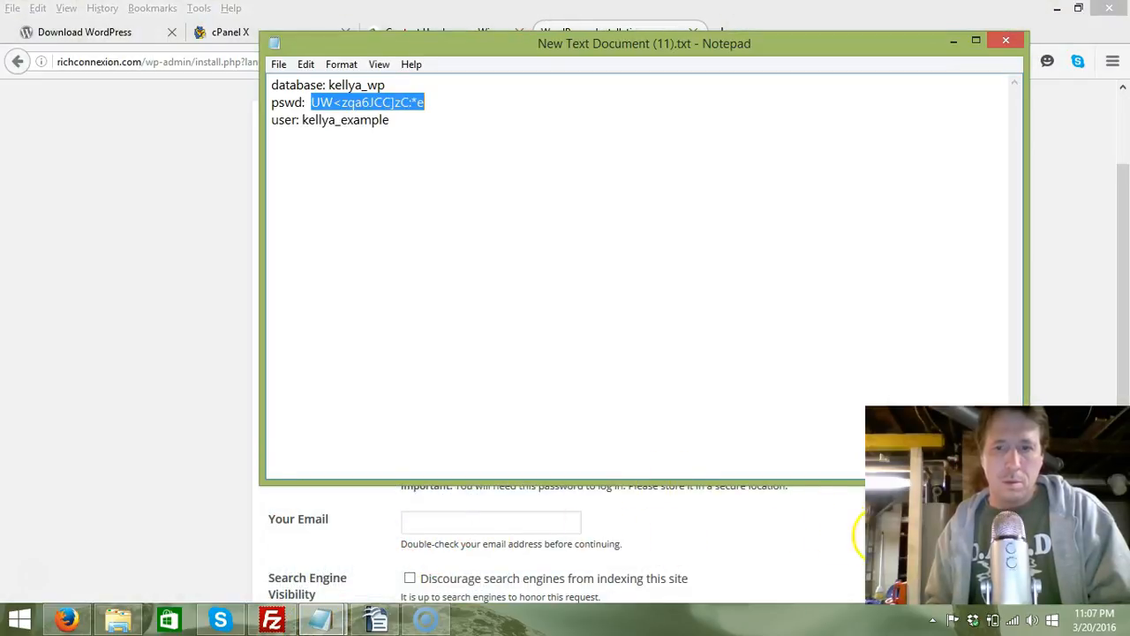
{"action": "left_click", "coordinate": [887, 536]}
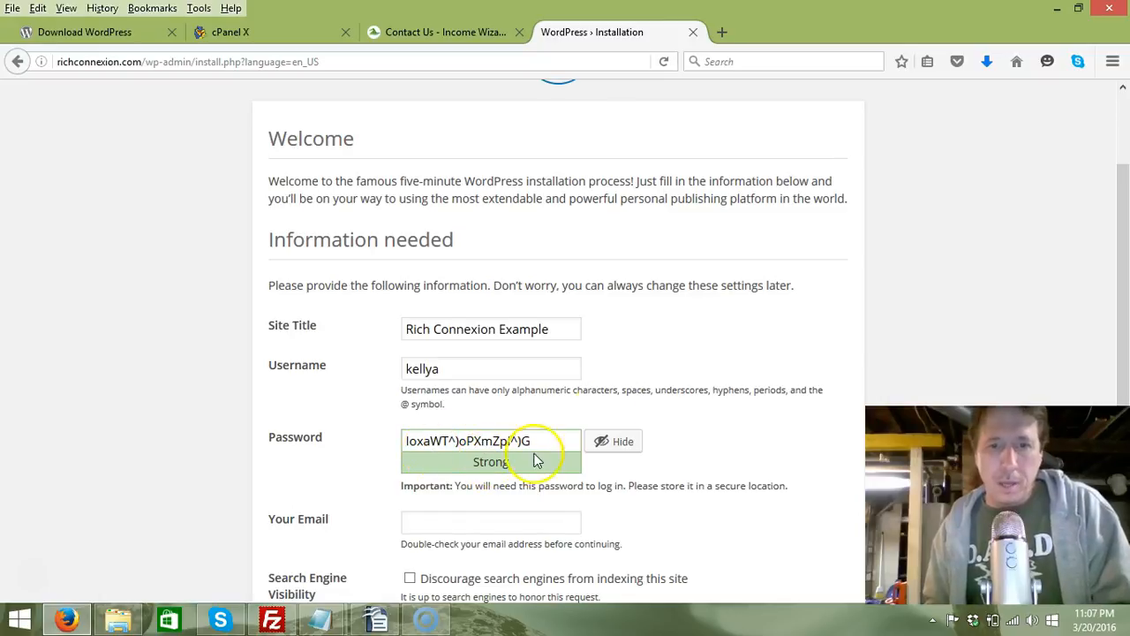
Open the Strong Random Password Generator from the desktop shortcut, generate a 16-character password and copy it
{"action": "left_click", "coordinate": [1057, 8]}
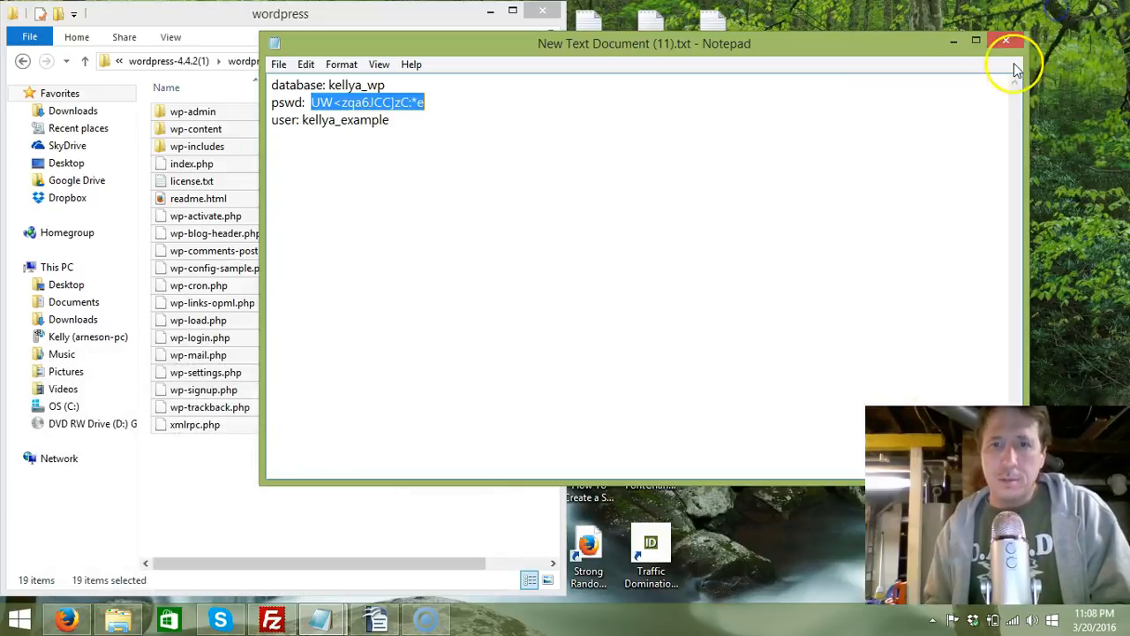
{"action": "double_click", "coordinate": [588, 548]}
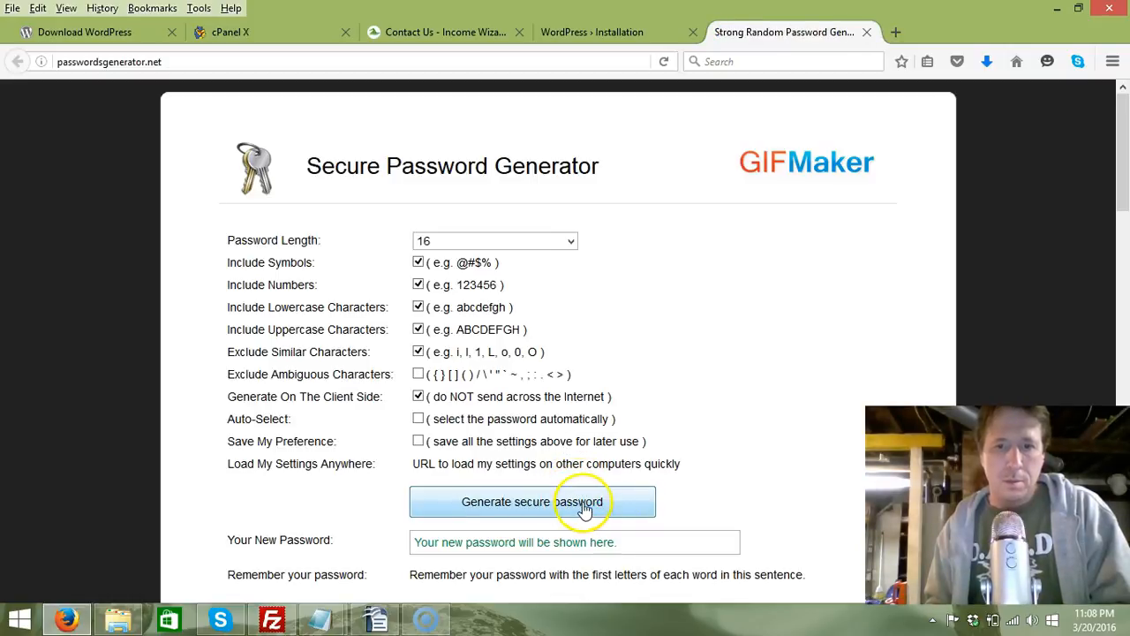
{"action": "left_click", "coordinate": [585, 509]}
{"action": "left_click_drag", "start_coordinate": [555, 537], "coordinate": [403, 542]}
{"action": "key", "text": "ctrl+c"}
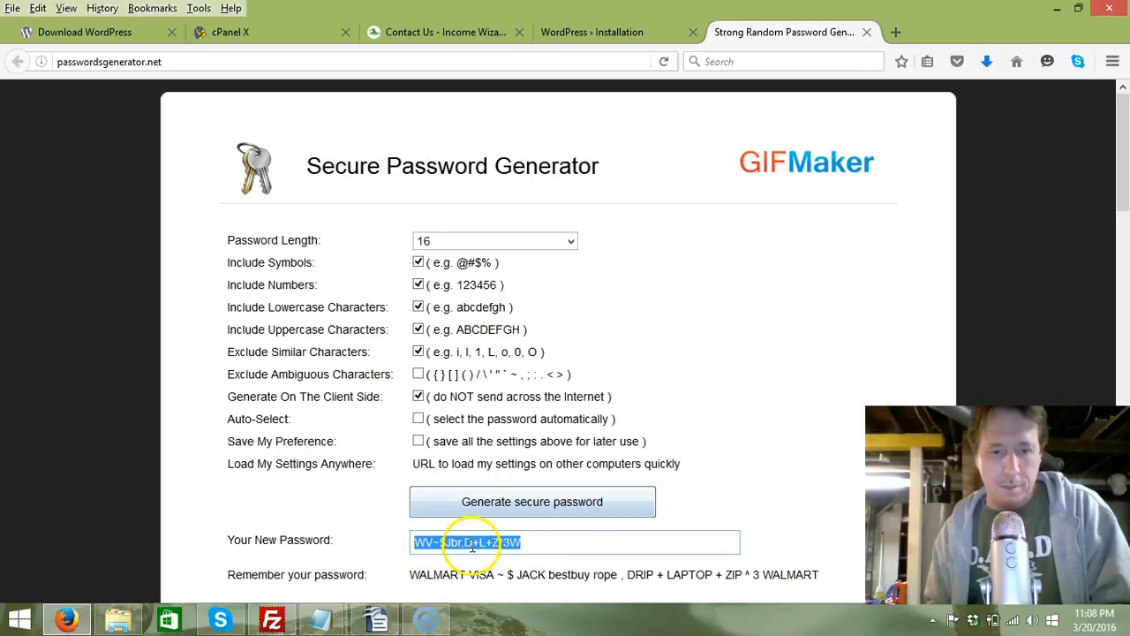
Paste the generated password into the Notepad file New Text Document (11).txt, on its own line below the database credentials
{"action": "left_click", "coordinate": [323, 620]}
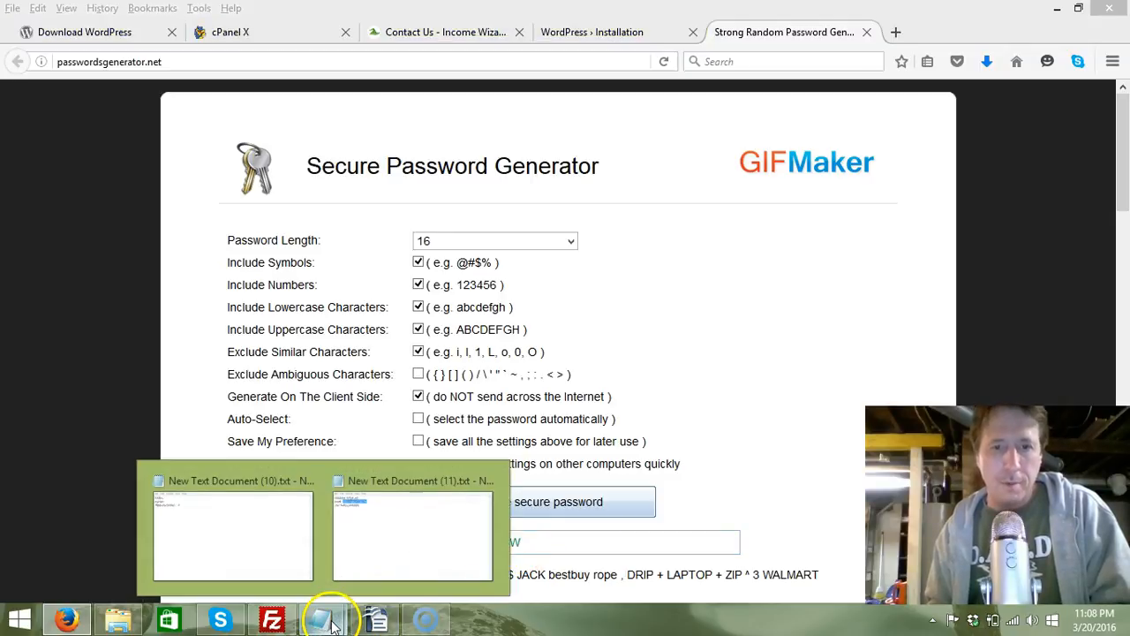
{"action": "left_click", "coordinate": [406, 539]}
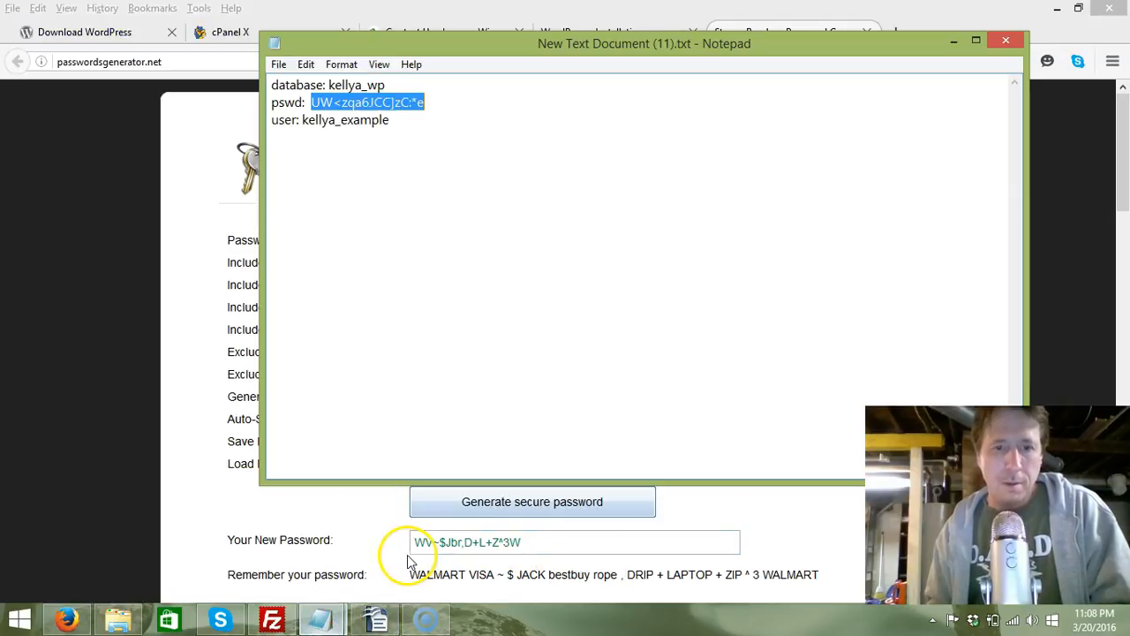
{"action": "left_click", "coordinate": [398, 162]}
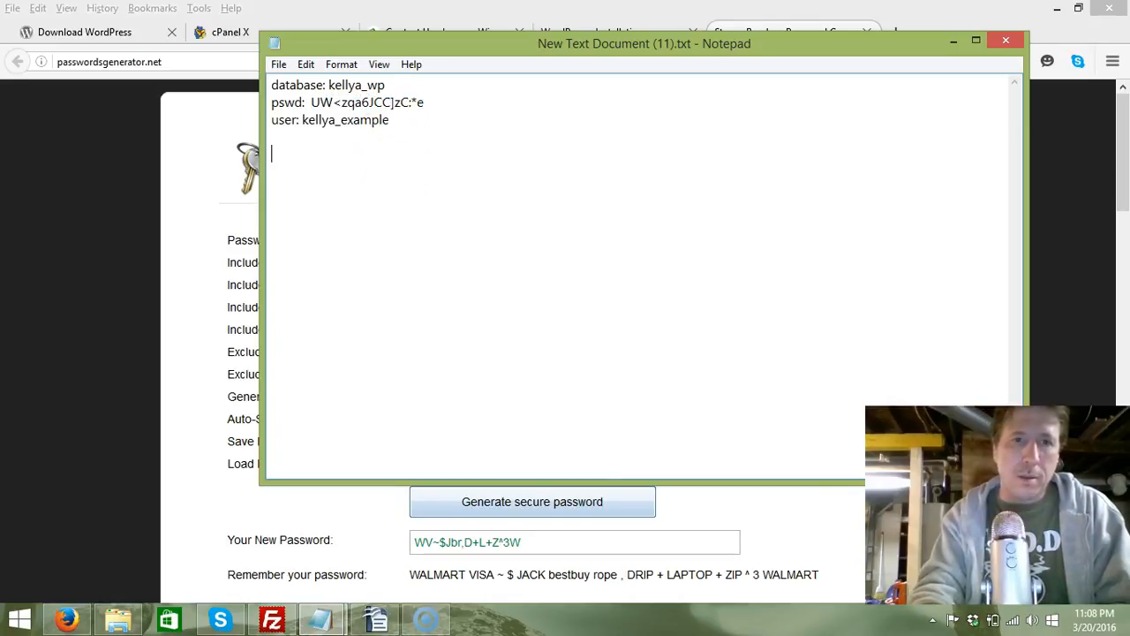
{"action": "key", "text": "Return"}
{"action": "key", "text": "Return"}
{"action": "key", "text": "ctrl+v"}
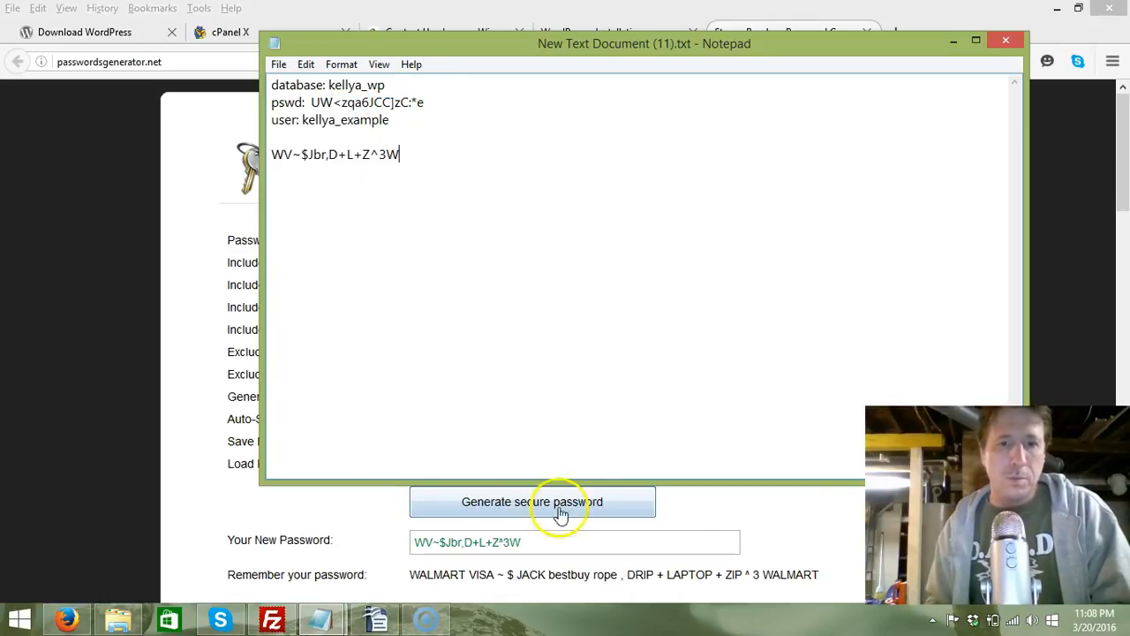
Return to the WordPress installation form in Firefox and replace the suggested password with the generated one
{"action": "left_click", "coordinate": [782, 519]}
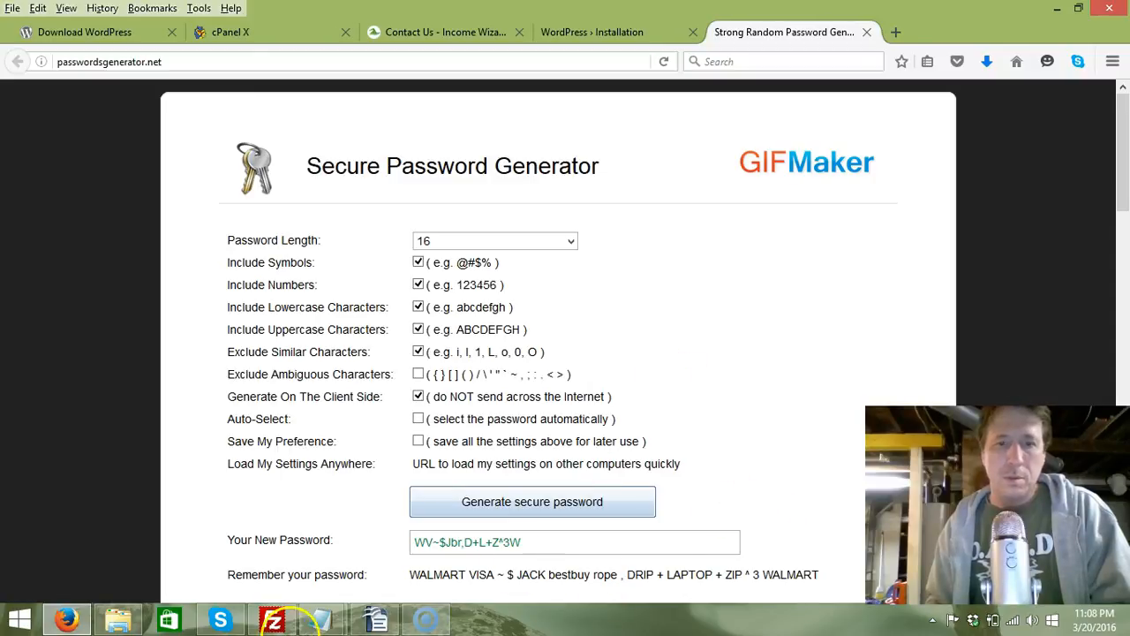
{"action": "left_click", "coordinate": [68, 620]}
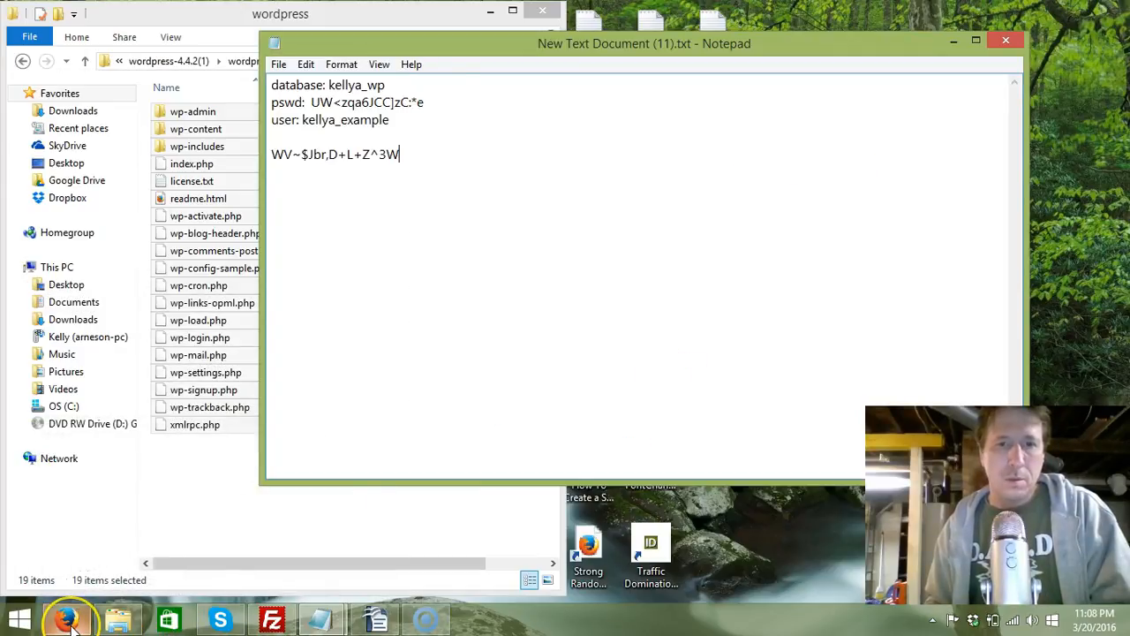
{"action": "left_click", "coordinate": [67, 621]}
{"action": "left_click", "coordinate": [623, 29]}
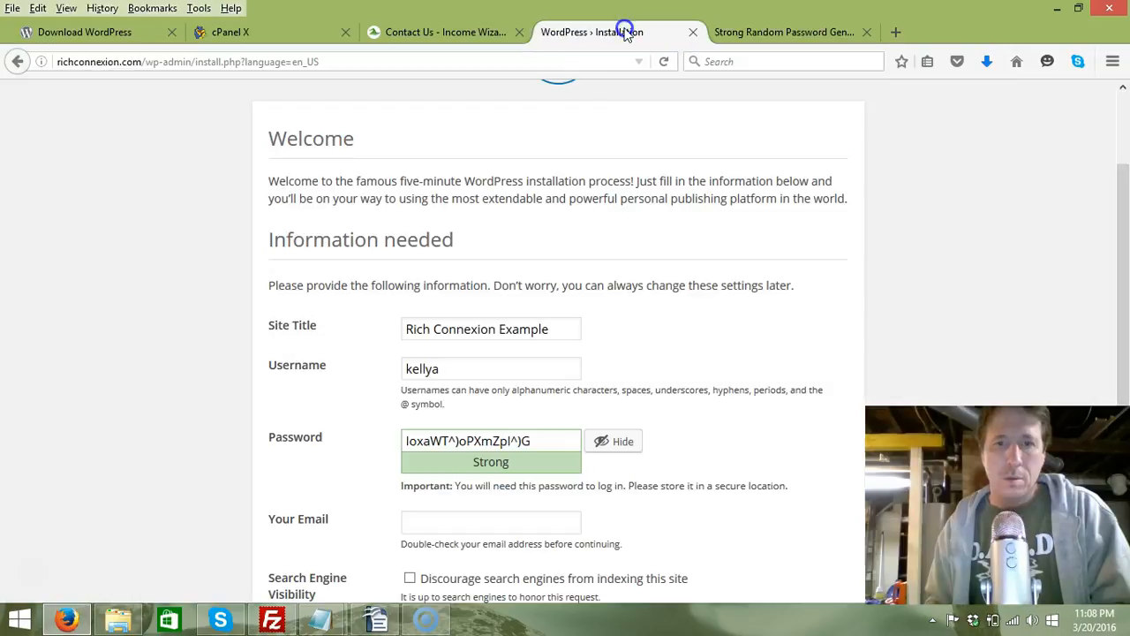
{"action": "left_click_drag", "start_coordinate": [558, 439], "coordinate": [390, 444]}
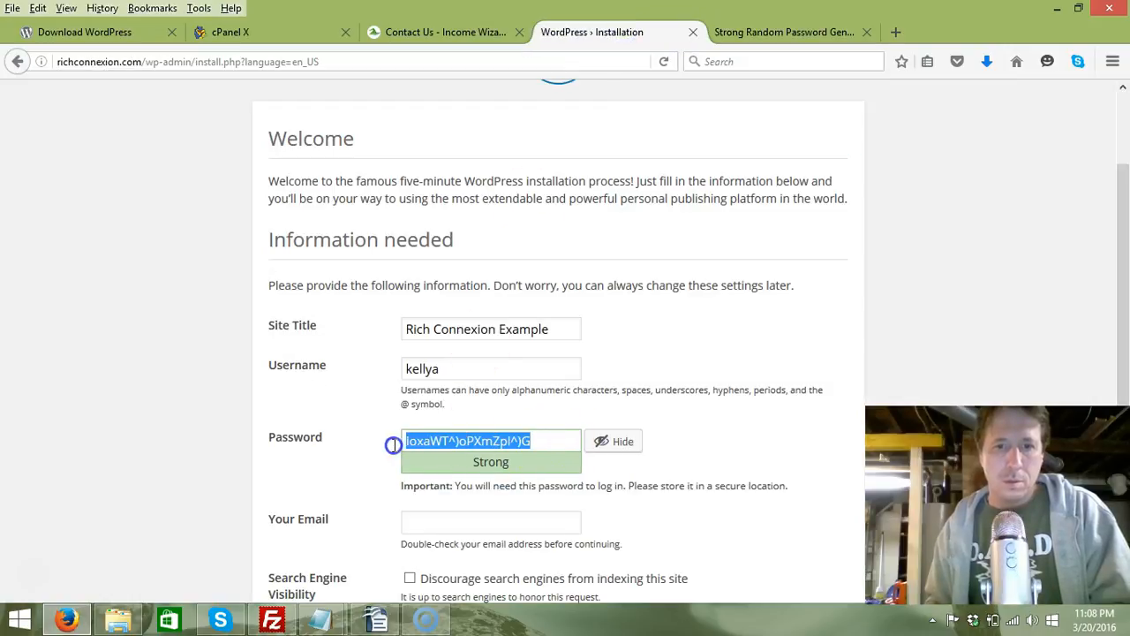
{"action": "key", "text": "ctrl+v"}
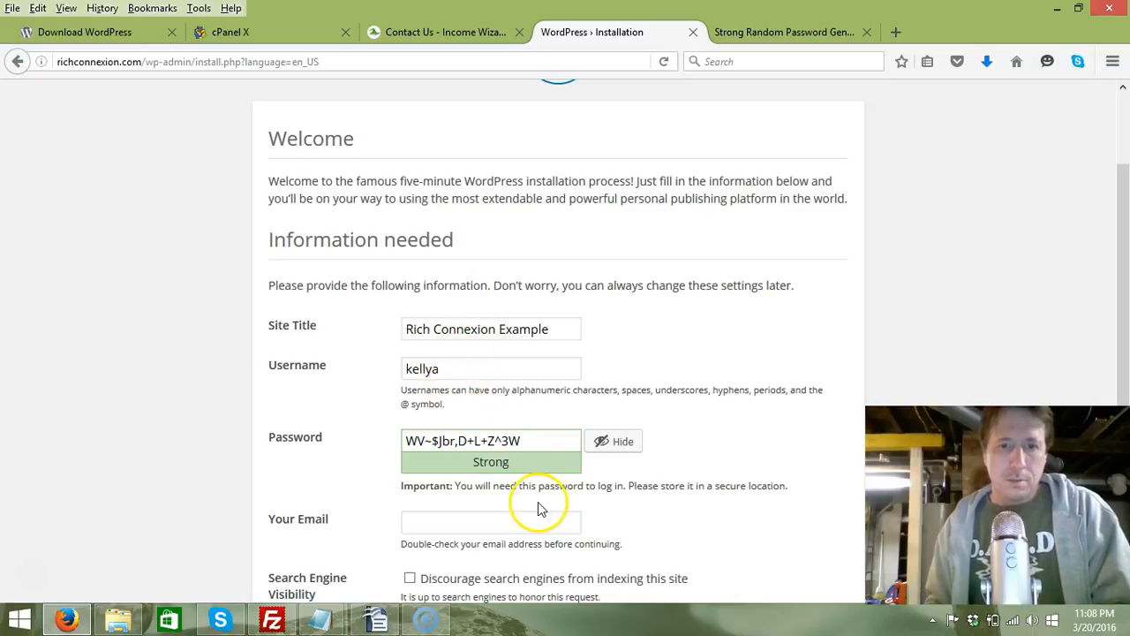
Fill in the administrator's e-mail address and install WordPress, updating the login saved in the browser
{"action": "scroll", "coordinate": [548, 501], "scroll_direction": "down", "scroll_amount": 2}
{"action": "left_click", "coordinate": [534, 427]}
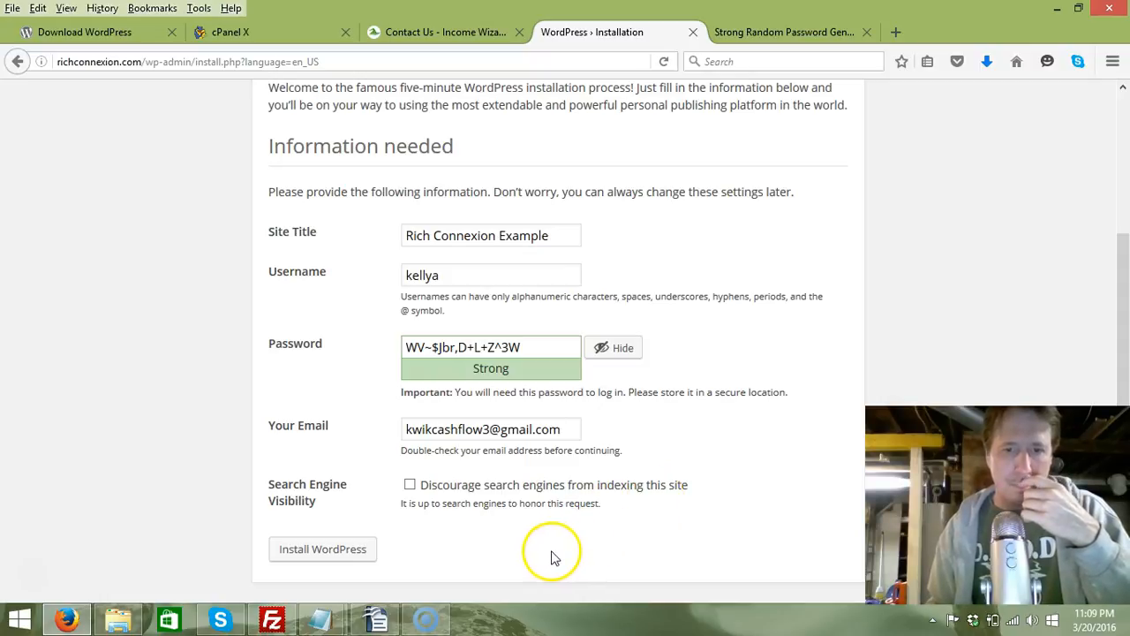
{"action": "left_click", "coordinate": [354, 560]}
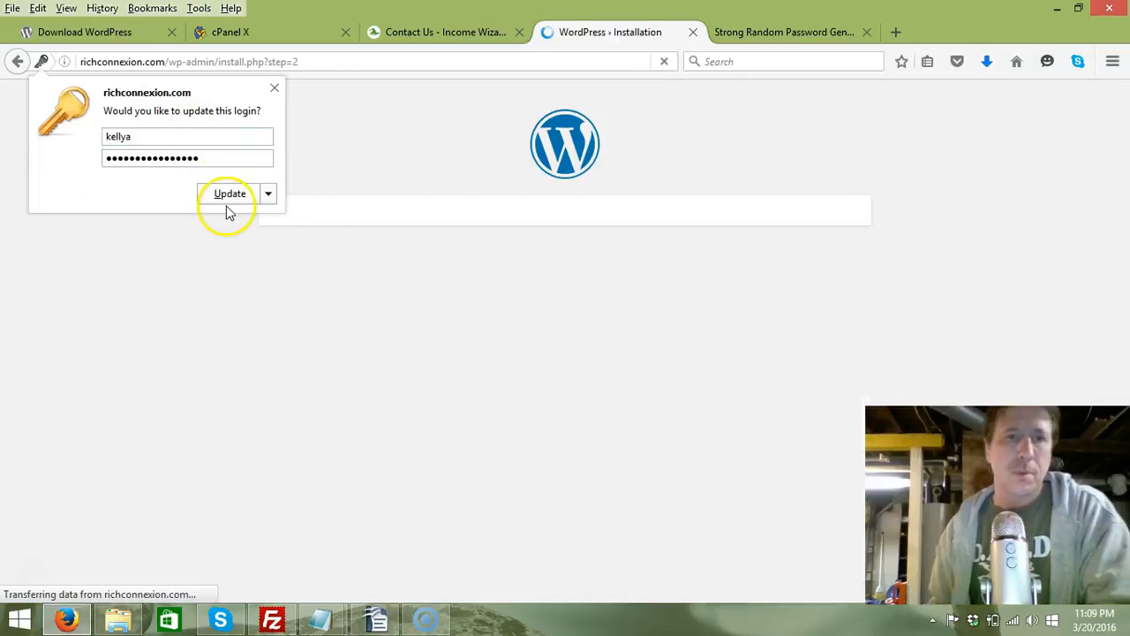
{"action": "left_click", "coordinate": [228, 196]}
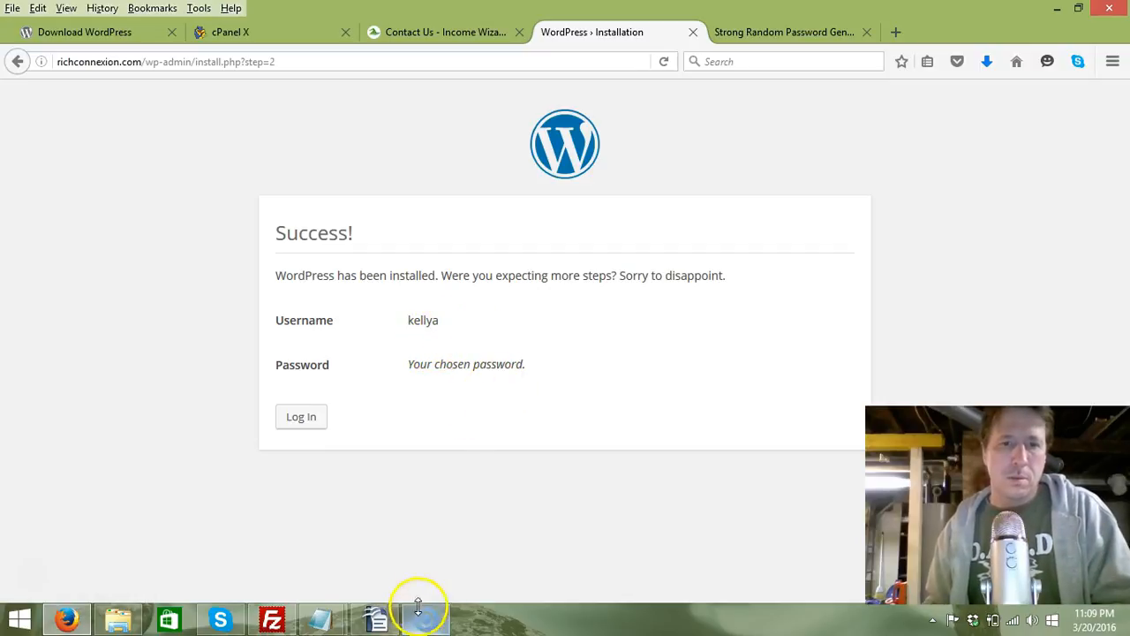
Check the WordPress password noted in Notepad against the login details on the installation success page
{"action": "mouse_move", "coordinate": [318, 616]}
{"action": "left_click", "coordinate": [384, 576]}
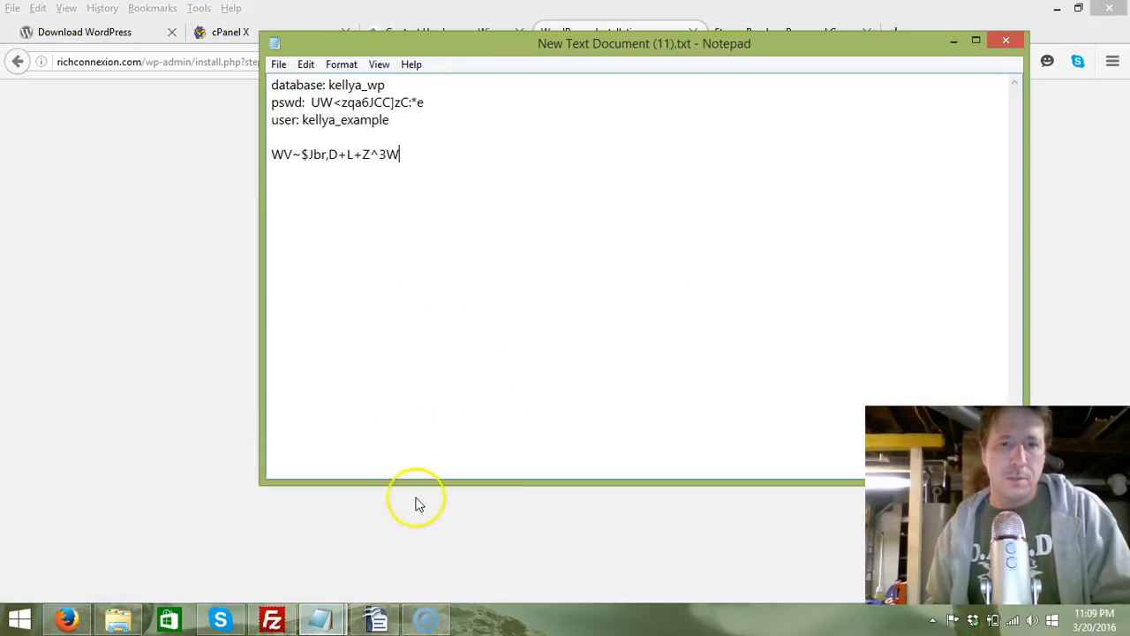
{"action": "left_click_drag", "start_coordinate": [408, 153], "coordinate": [232, 162]}
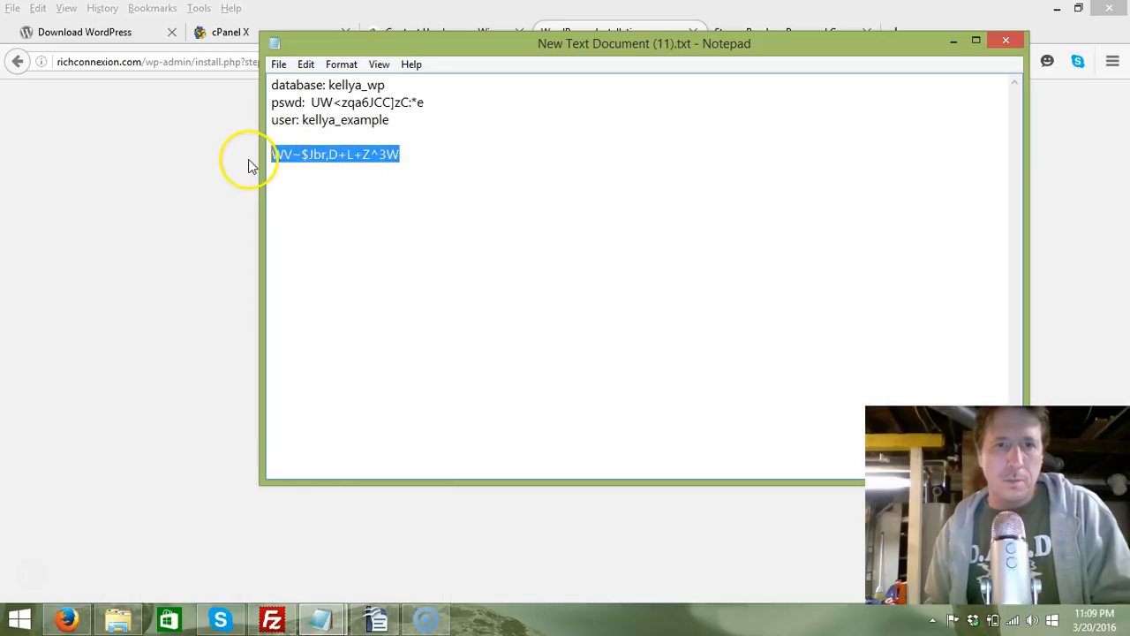
{"action": "left_click", "coordinate": [329, 529]}
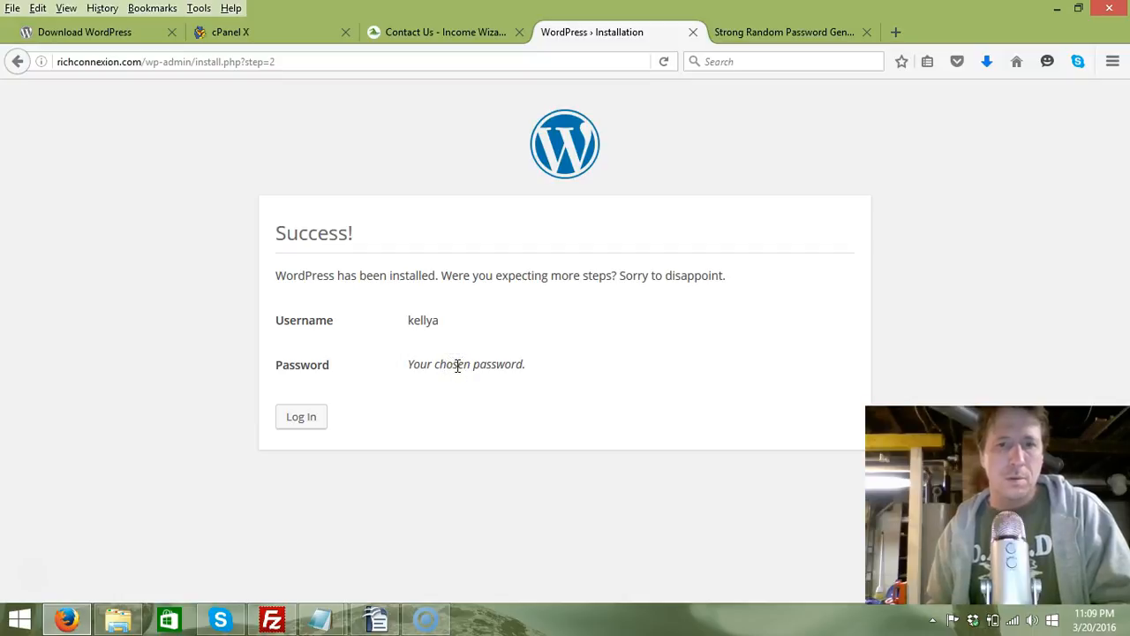
{"action": "left_click_drag", "start_coordinate": [526, 364], "coordinate": [403, 369]}
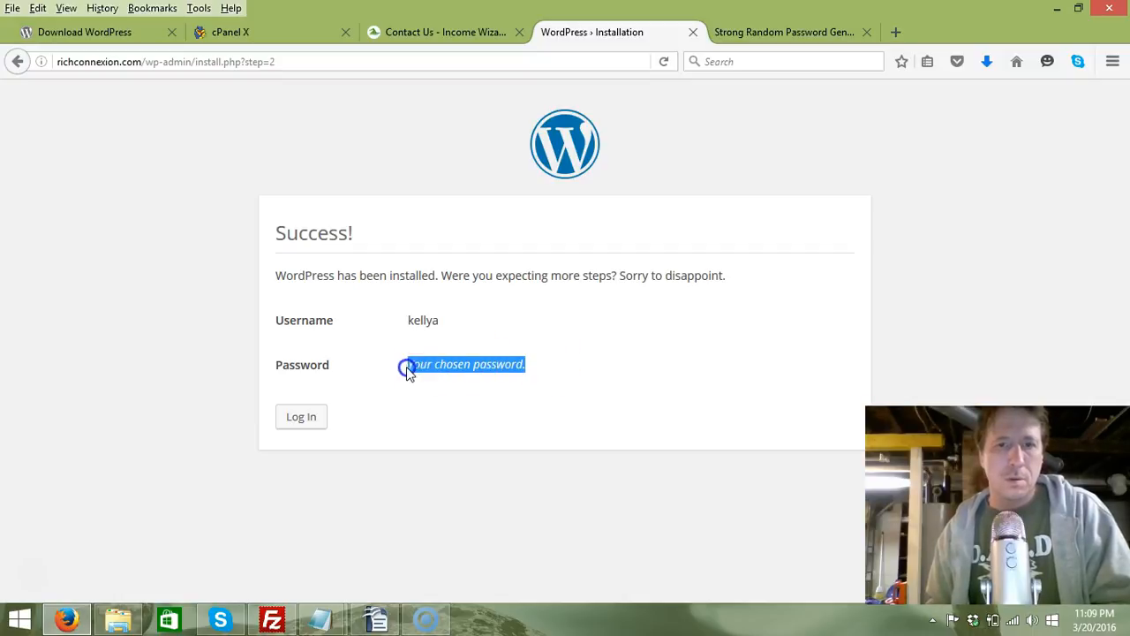
{"action": "left_click", "coordinate": [464, 365]}
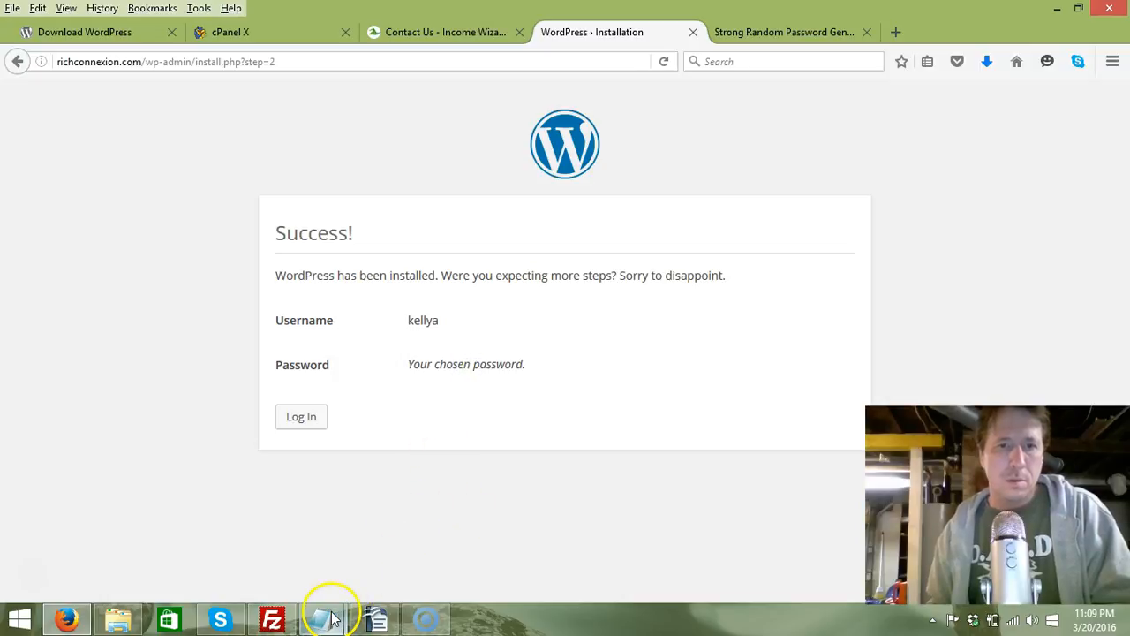
{"action": "mouse_move", "coordinate": [324, 620]}
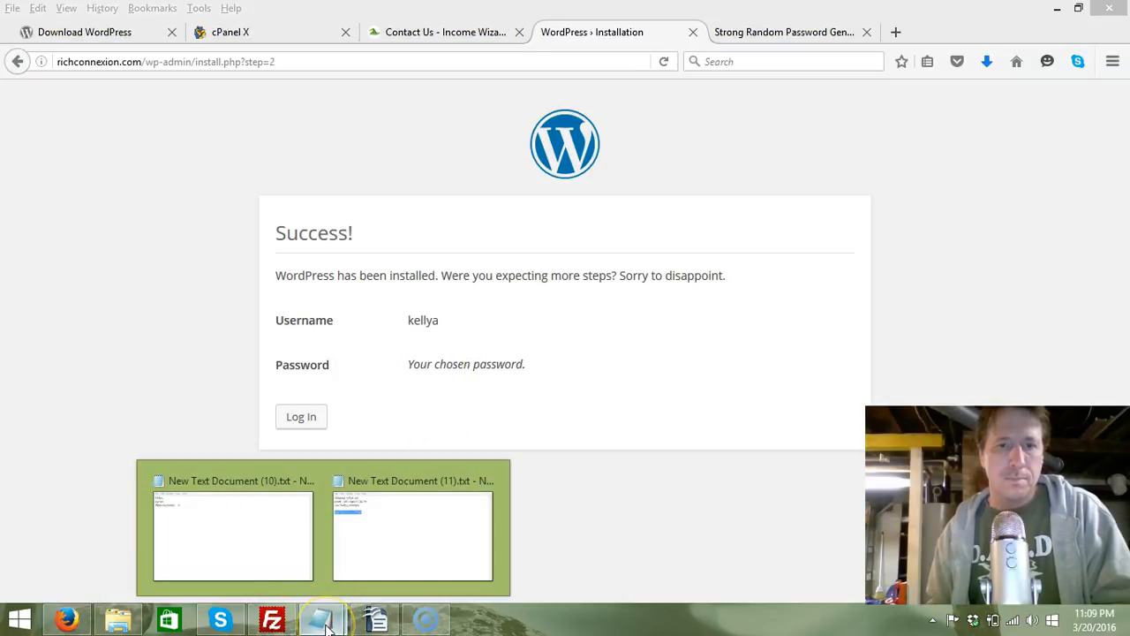
{"action": "left_click", "coordinate": [384, 558]}
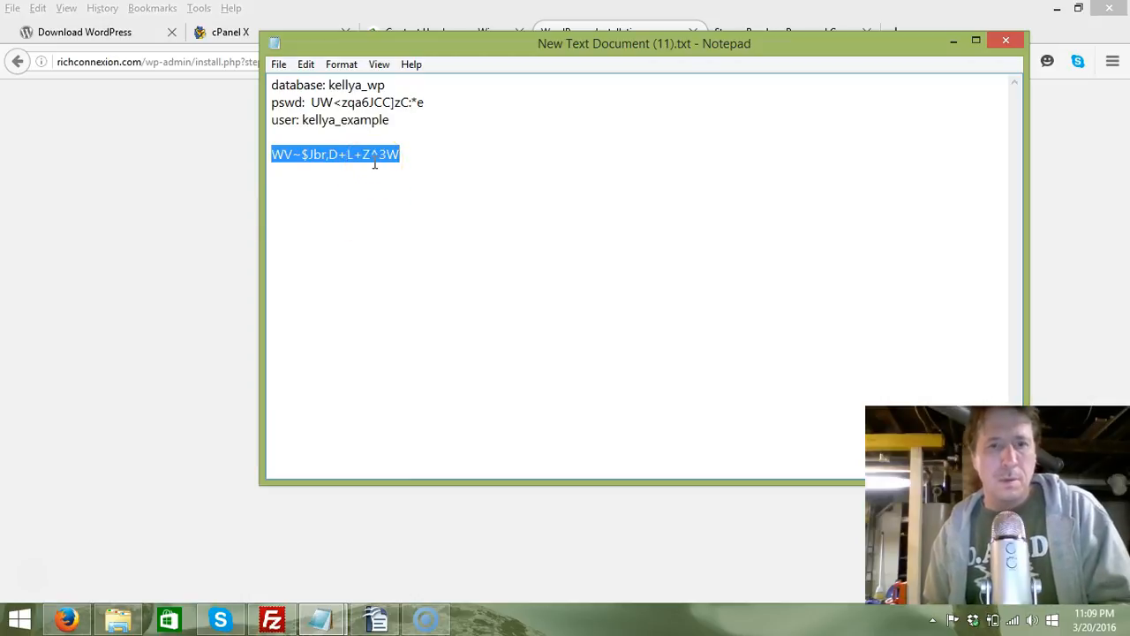
{"action": "left_click", "coordinate": [208, 259]}
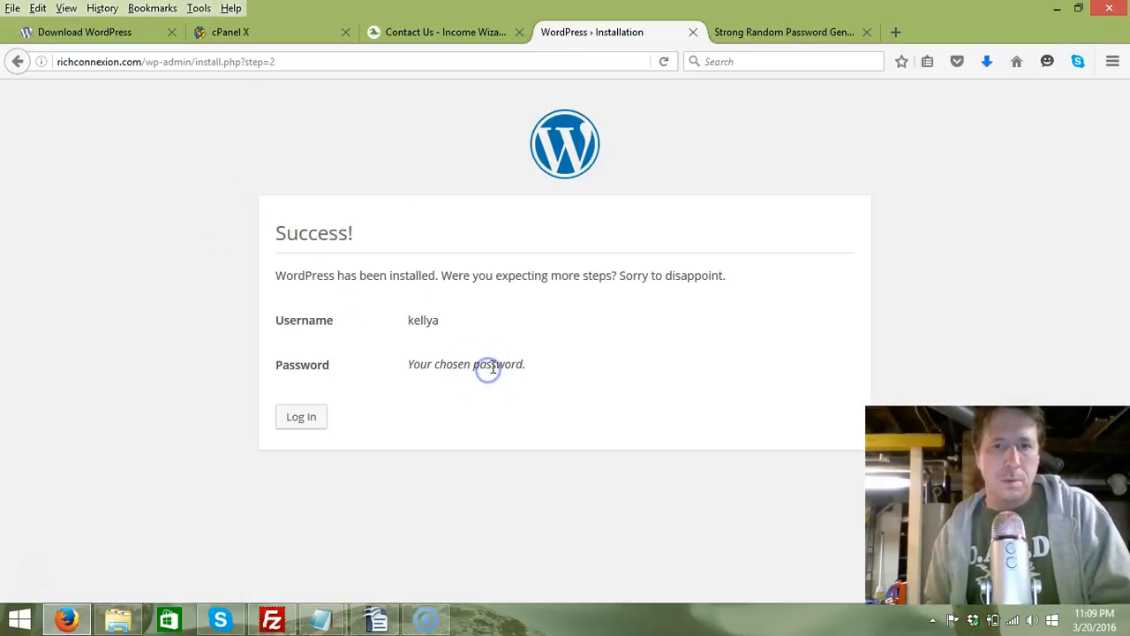
{"action": "left_click_drag", "start_coordinate": [536, 371], "coordinate": [395, 371]}
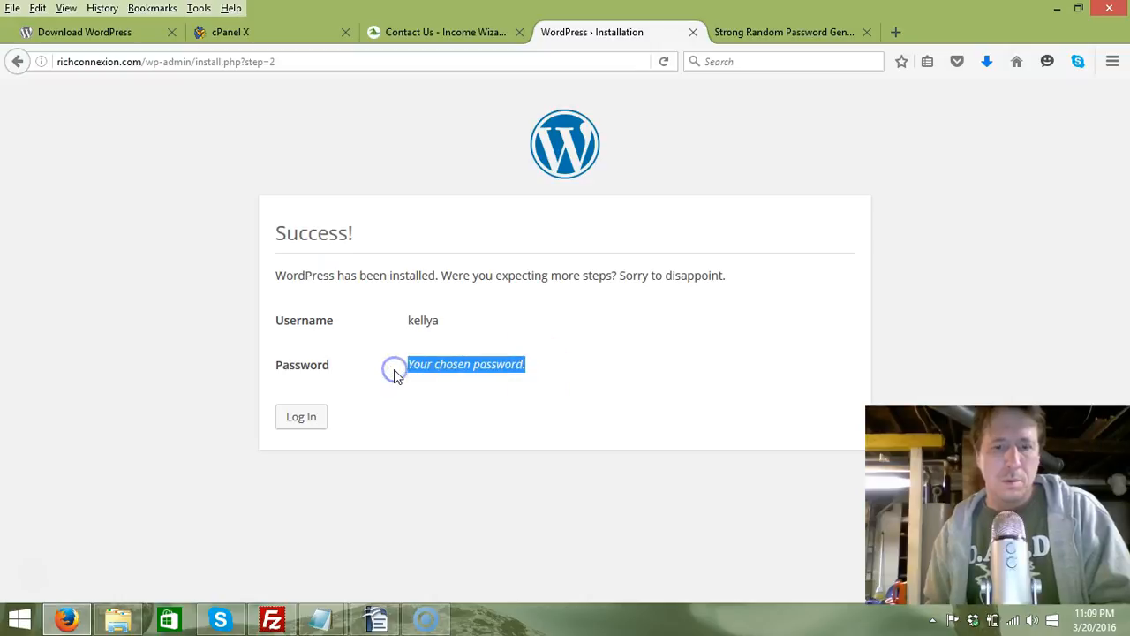
{"action": "left_click", "coordinate": [473, 367]}
{"action": "left_click", "coordinate": [474, 368]}
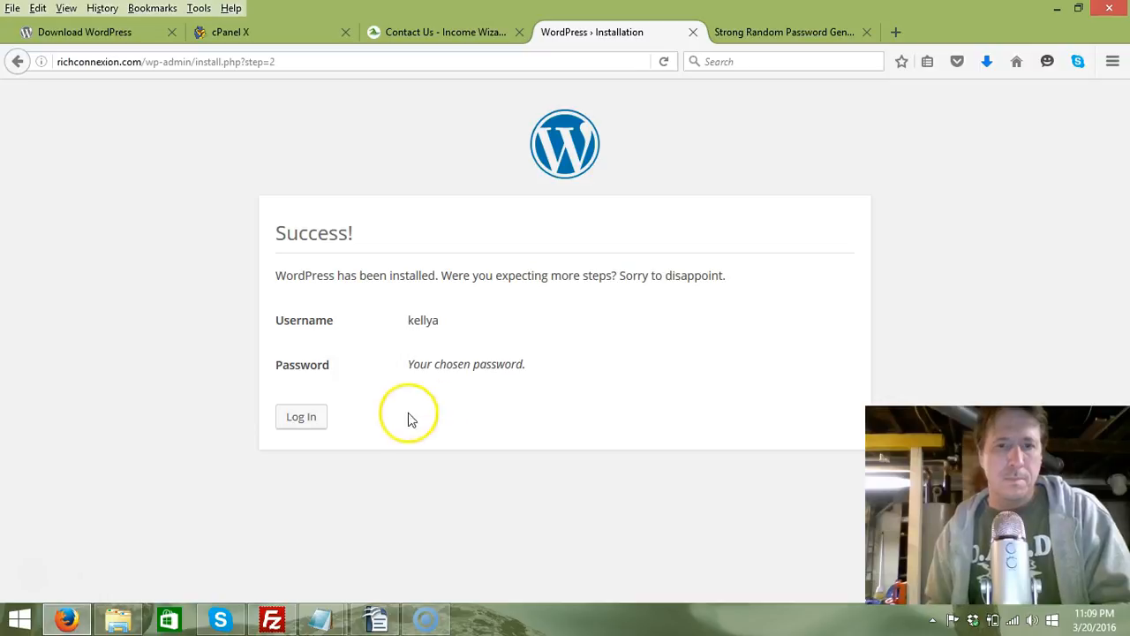
Log in to the new WordPress site with the account password and Remember Me enabled
{"action": "left_click", "coordinate": [300, 417]}
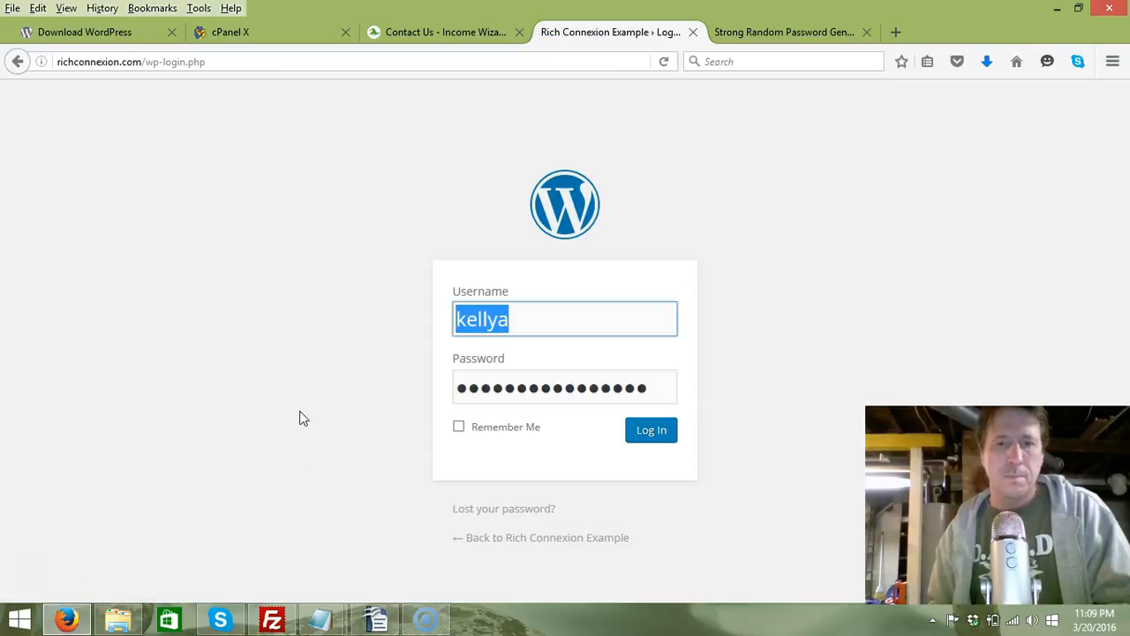
{"action": "left_click_drag", "start_coordinate": [657, 389], "coordinate": [415, 382]}
{"action": "key", "text": "ctrl+v"}
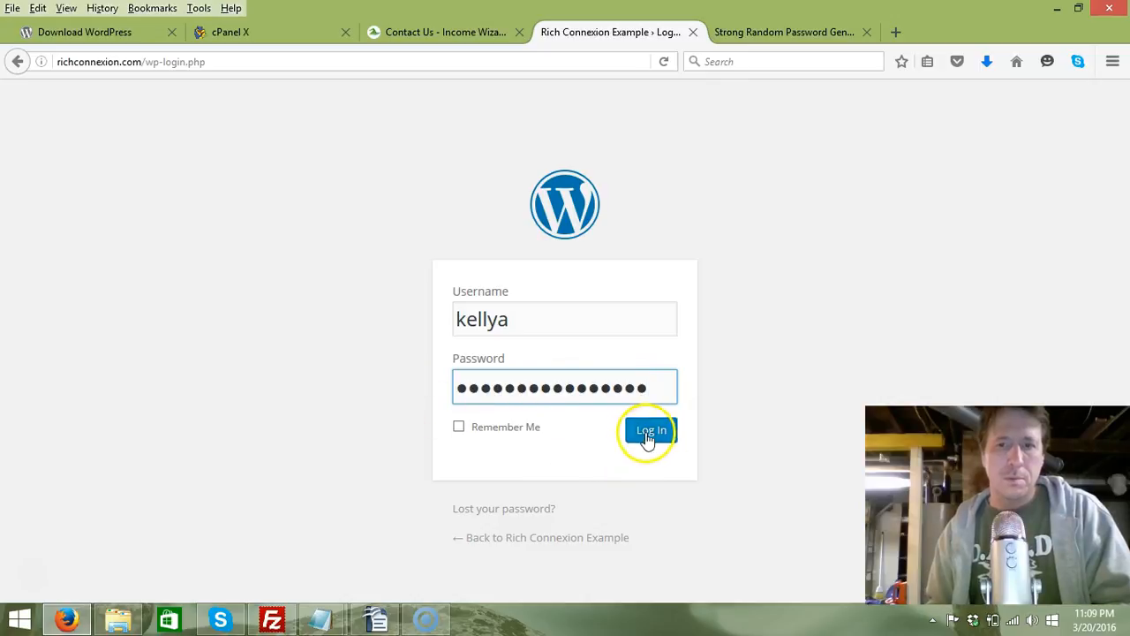
{"action": "left_click", "coordinate": [460, 426]}
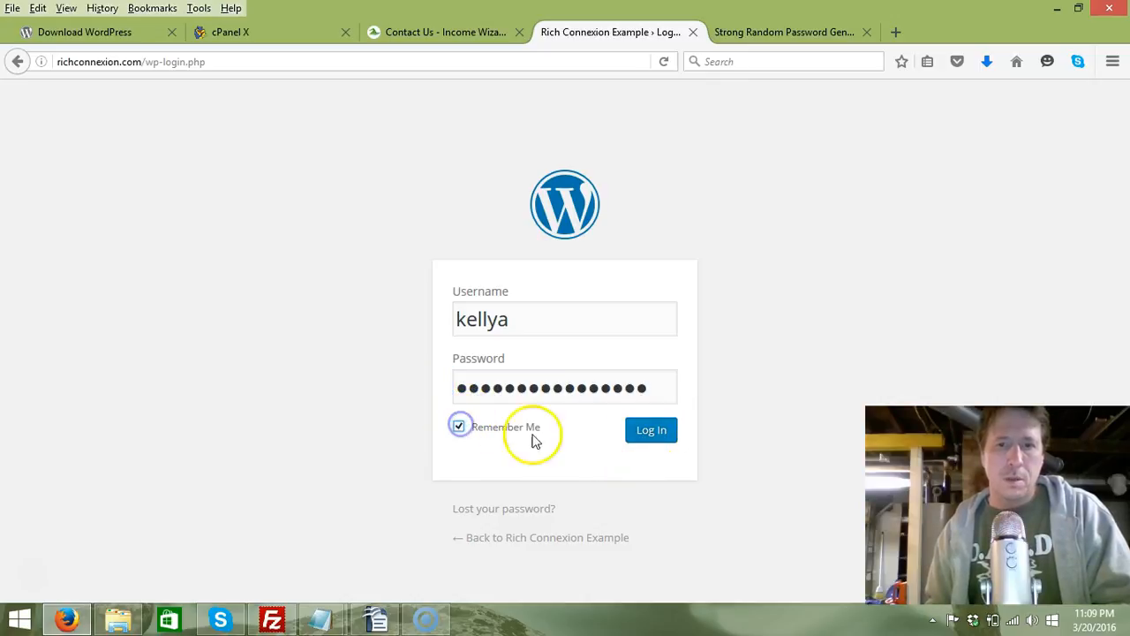
{"action": "left_click", "coordinate": [662, 434]}
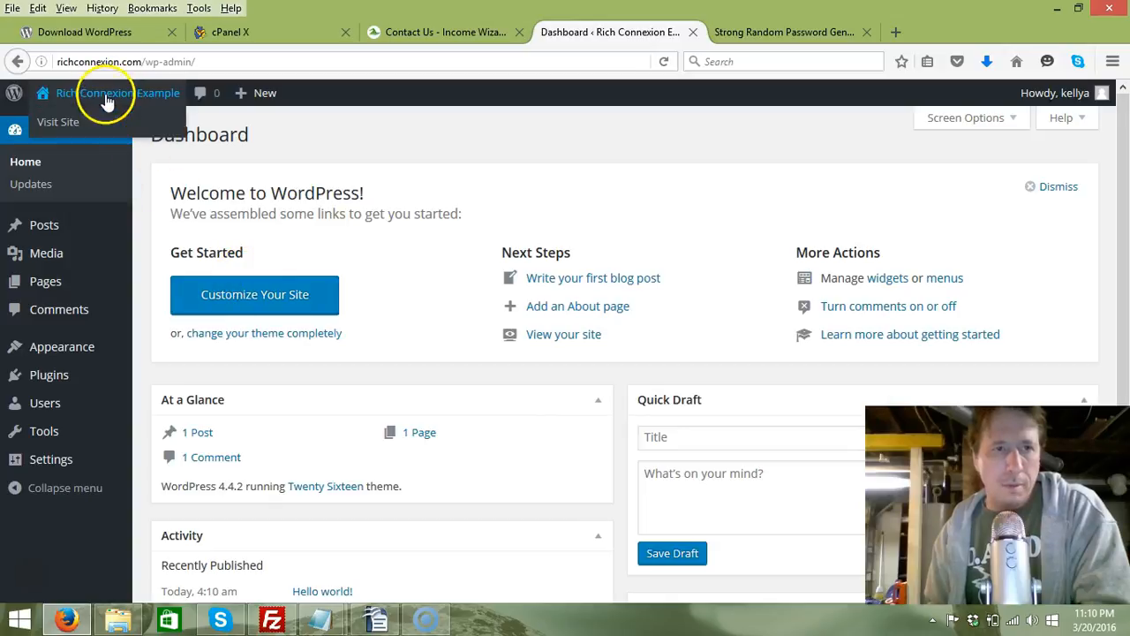
Visit the Rich Connexion Example site from the dashboard and look over its front page
{"action": "left_click", "coordinate": [107, 100]}
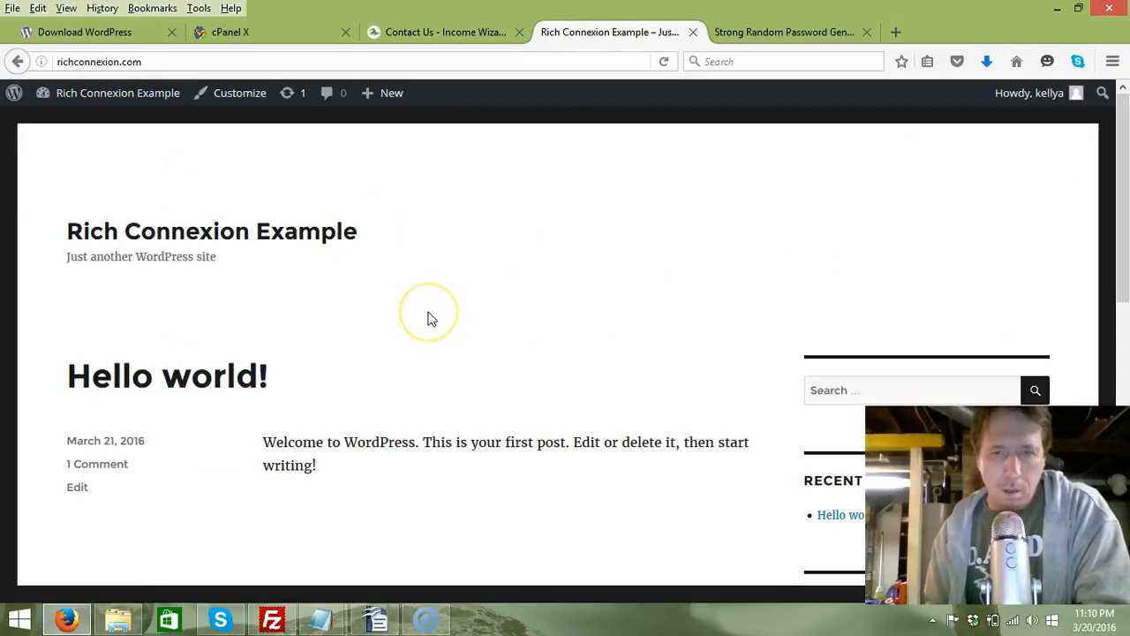
{"action": "left_click", "coordinate": [410, 323]}
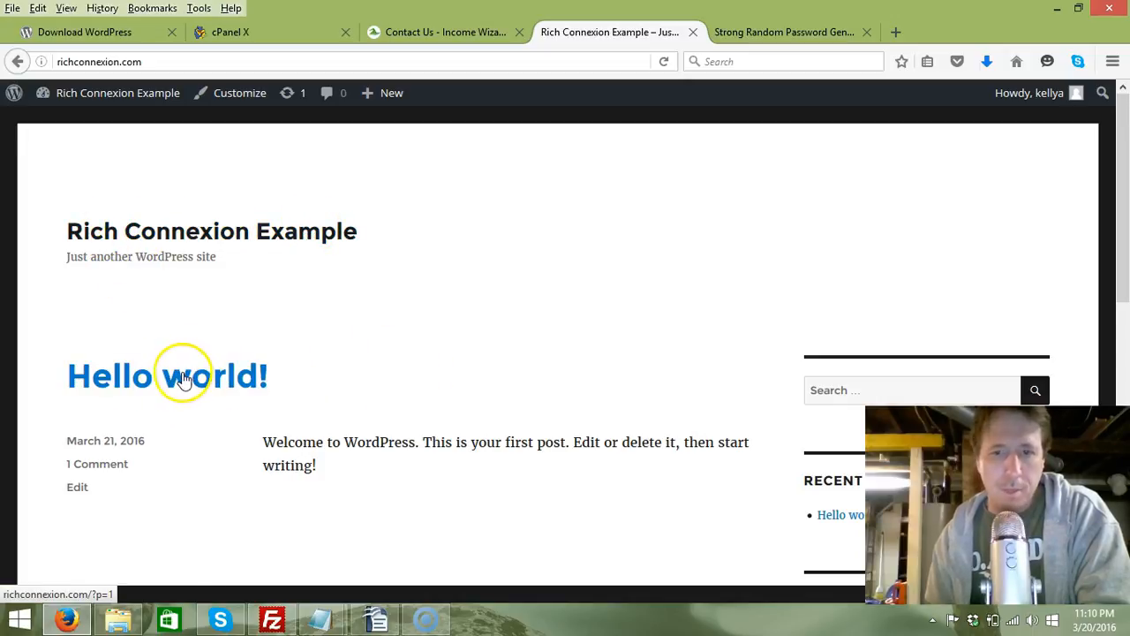
{"action": "scroll", "coordinate": [566, 308], "scroll_direction": "down", "scroll_amount": 2}
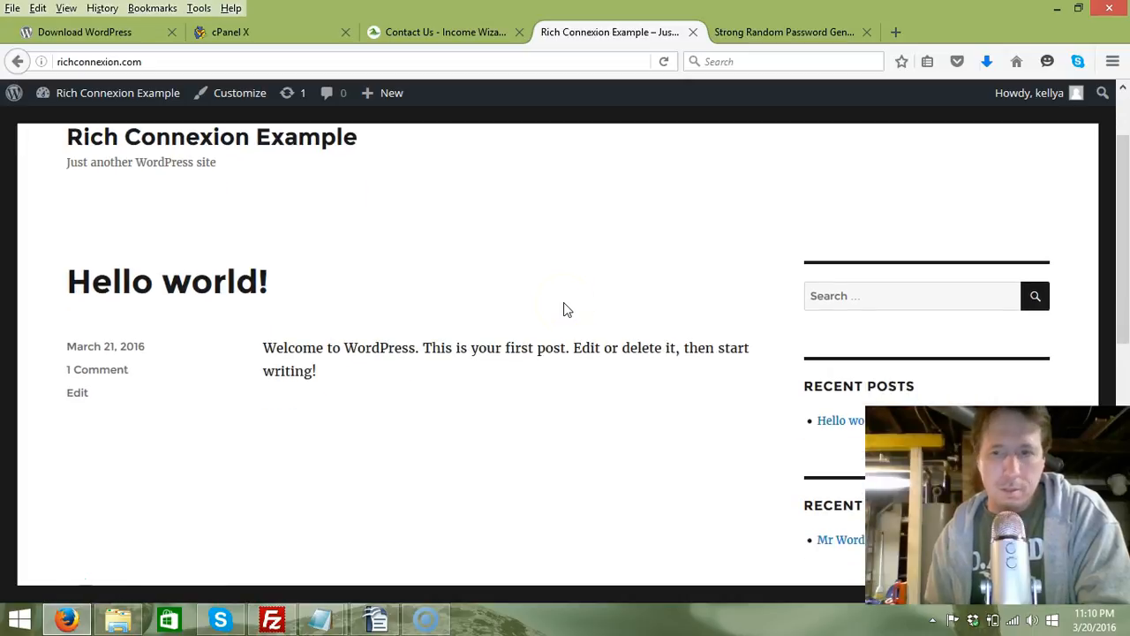
{"action": "scroll", "coordinate": [565, 308], "scroll_direction": "up", "scroll_amount": 2}
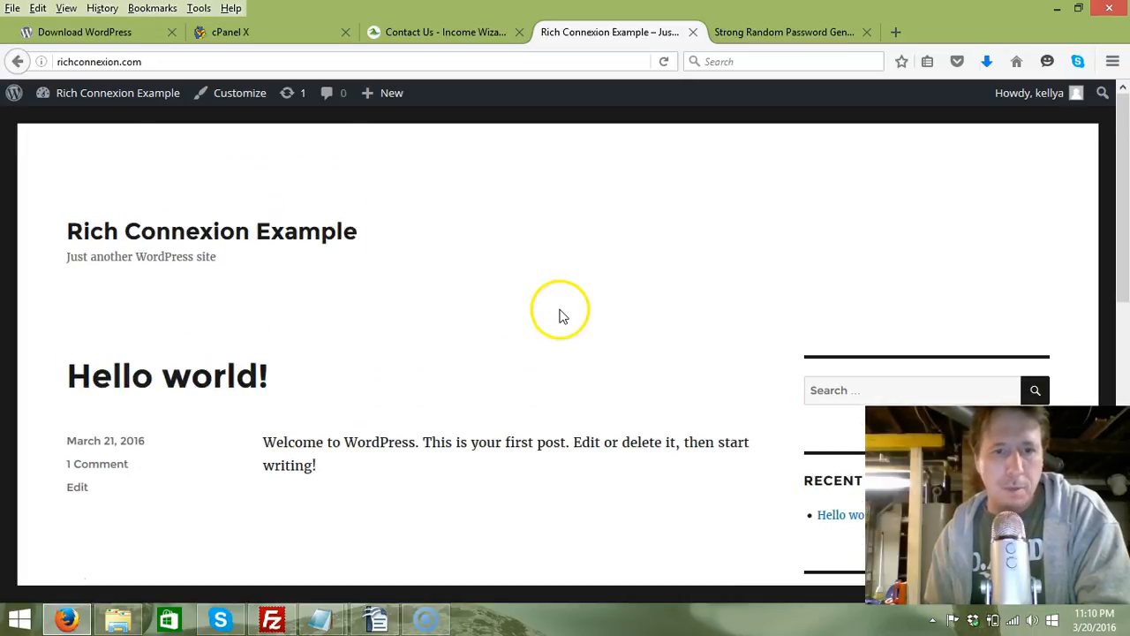